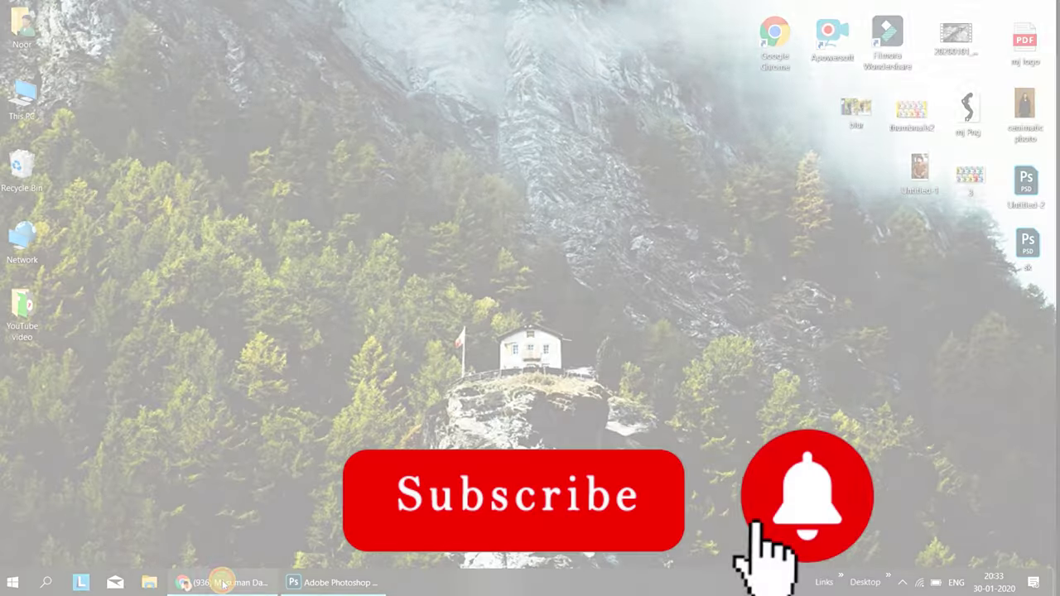
- Create a new 1280×720 px, 300 ppi document from the Custom preset
left_click(222, 582)
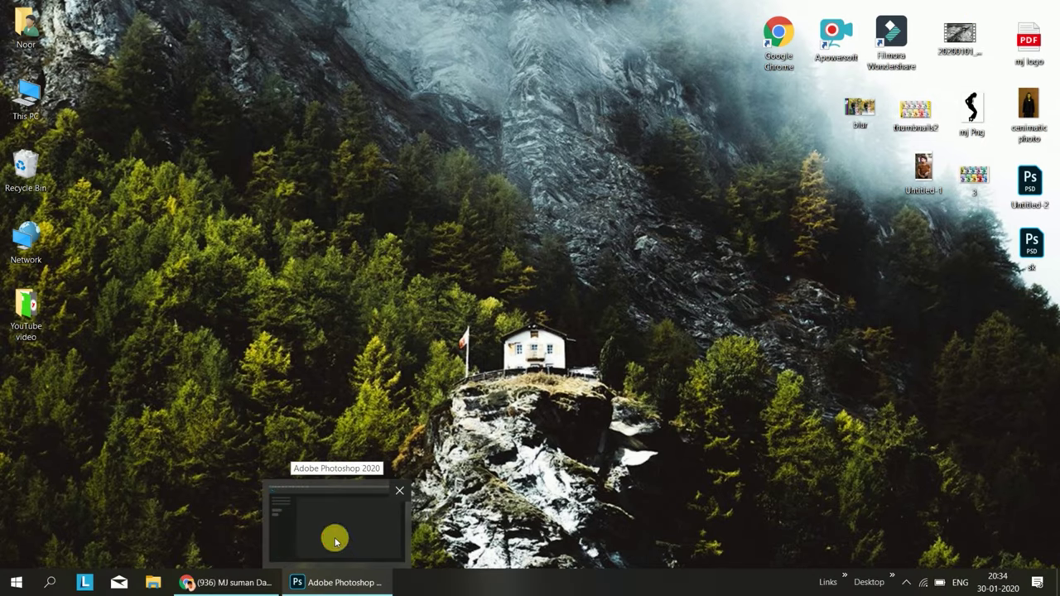
left_click(331, 582)
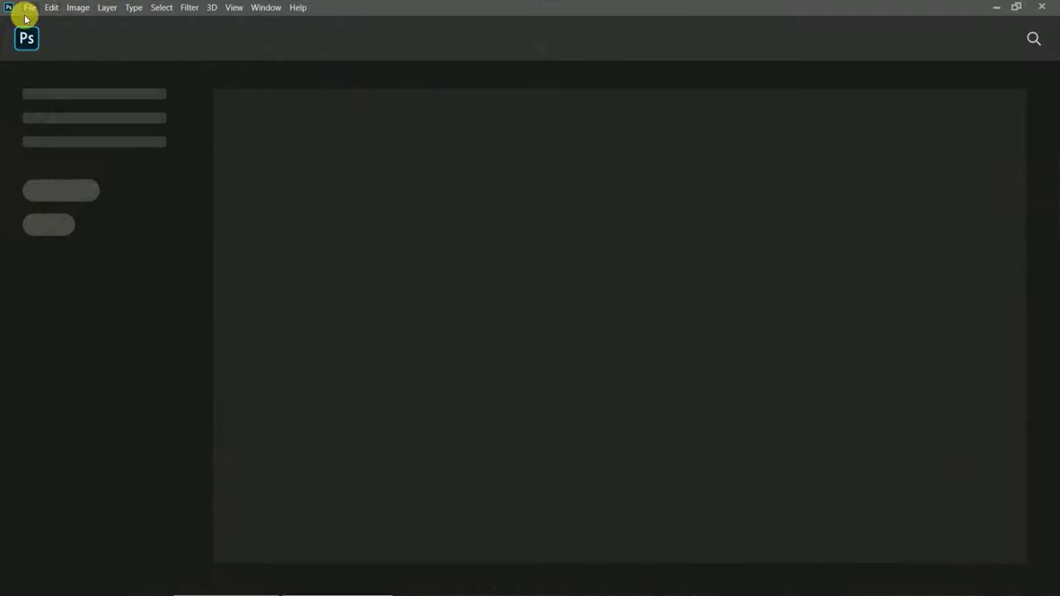
left_click(31, 9)
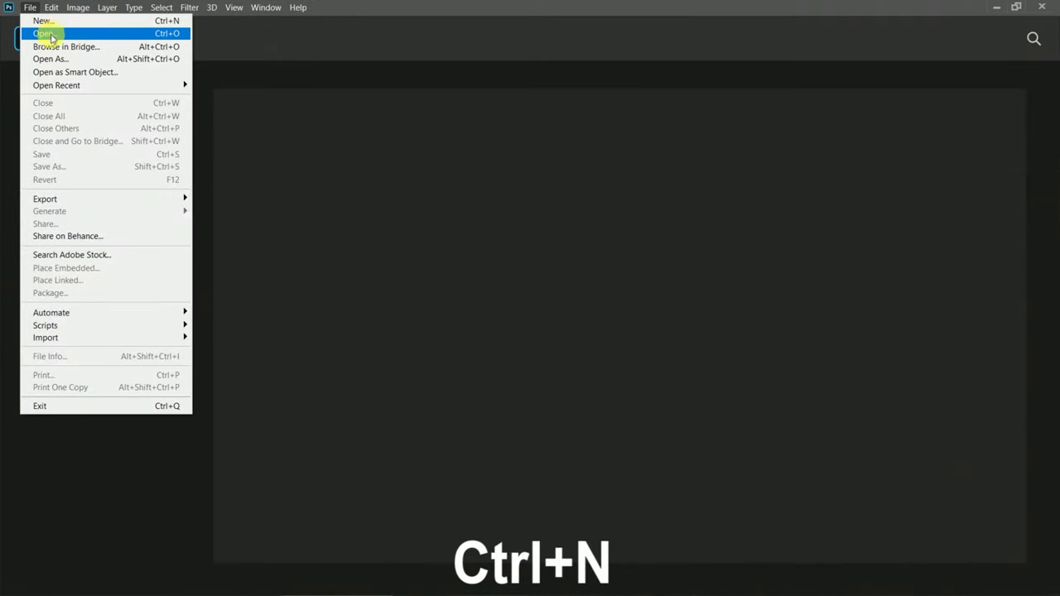
left_click(43, 21)
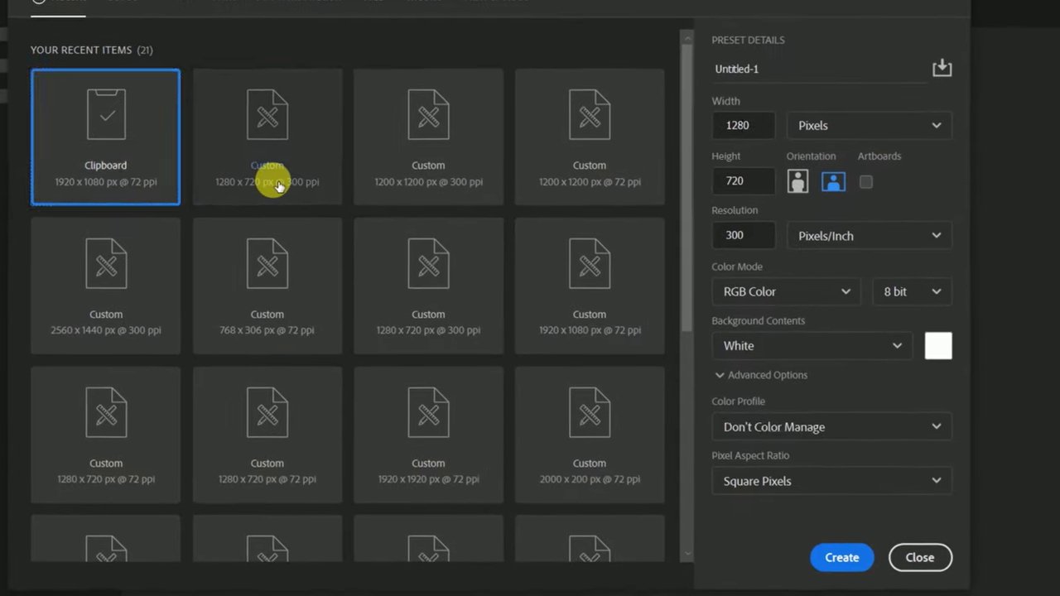
left_click(282, 193)
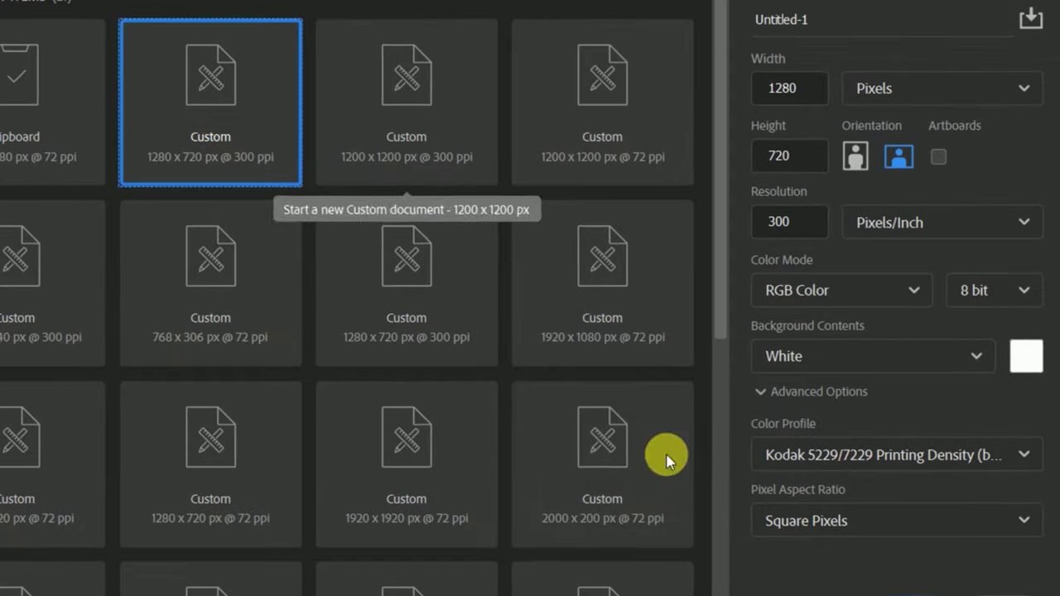
double_click(214, 135)
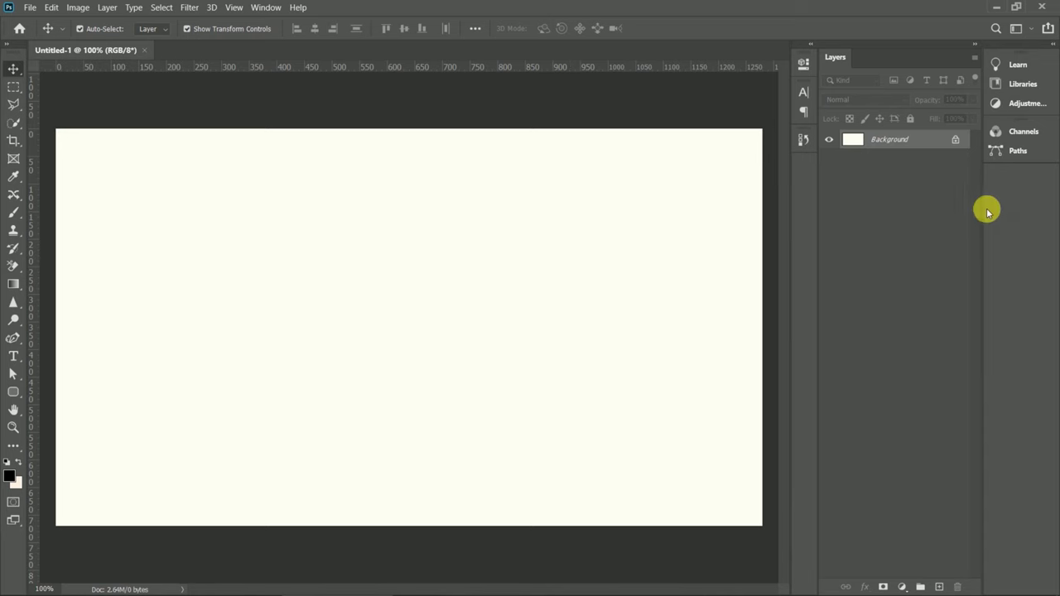
- Detach the Layers panel into a floating window beside the canvas
left_click(851, 79)
mouse_move(845, 54)
left_mouse_down()
mouse_move(816, 79)
mouse_move(715, 100)
mouse_move(885, 136)
left_mouse_up()
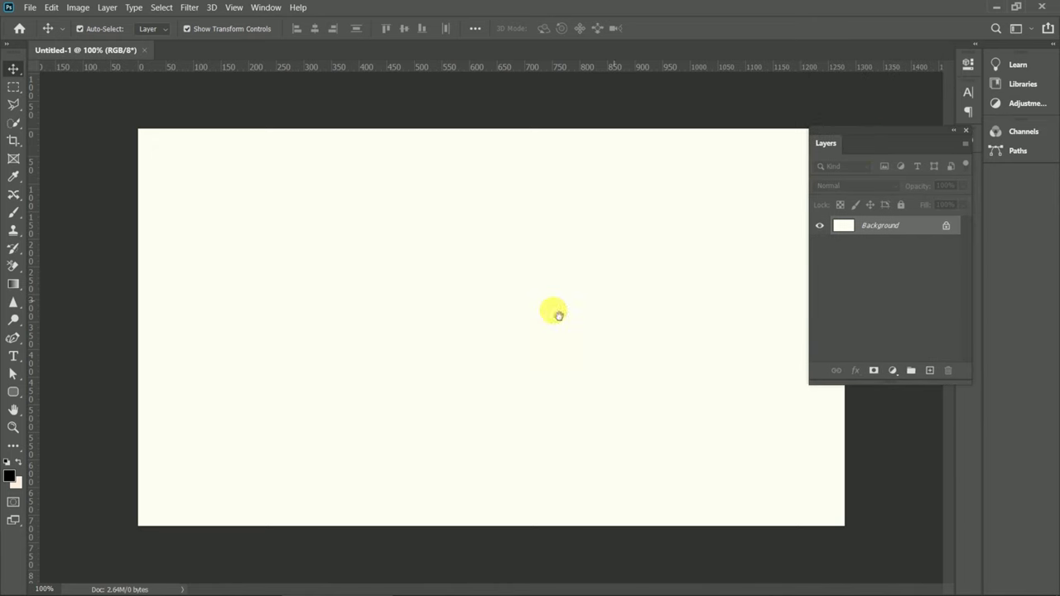
scroll(497, 329, "up", 2)
scroll(497, 329, "down", 2)
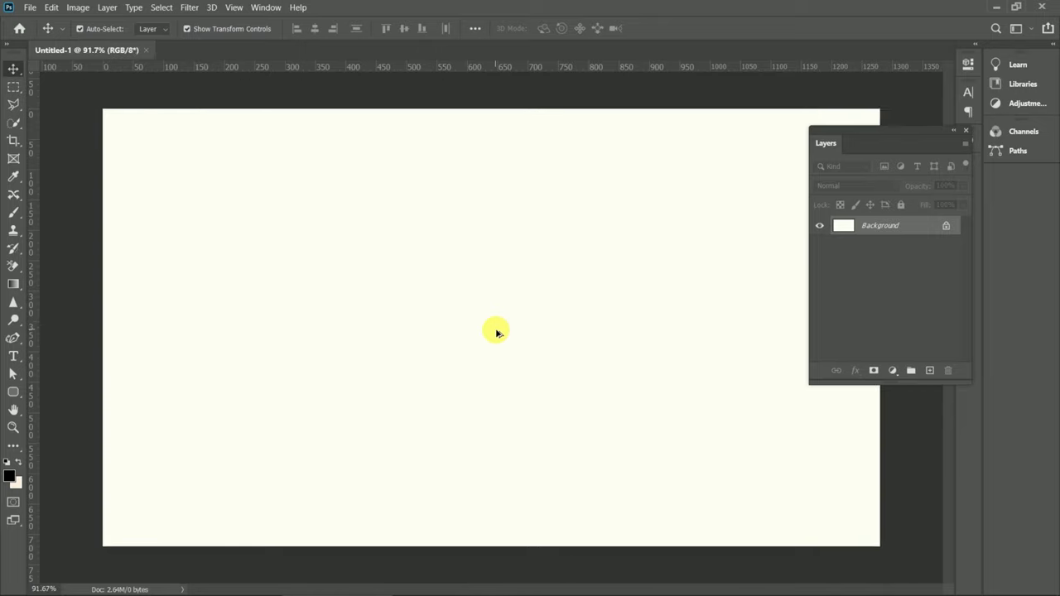
scroll(497, 330, "down", 2)
scroll(444, 341, "up", 1)
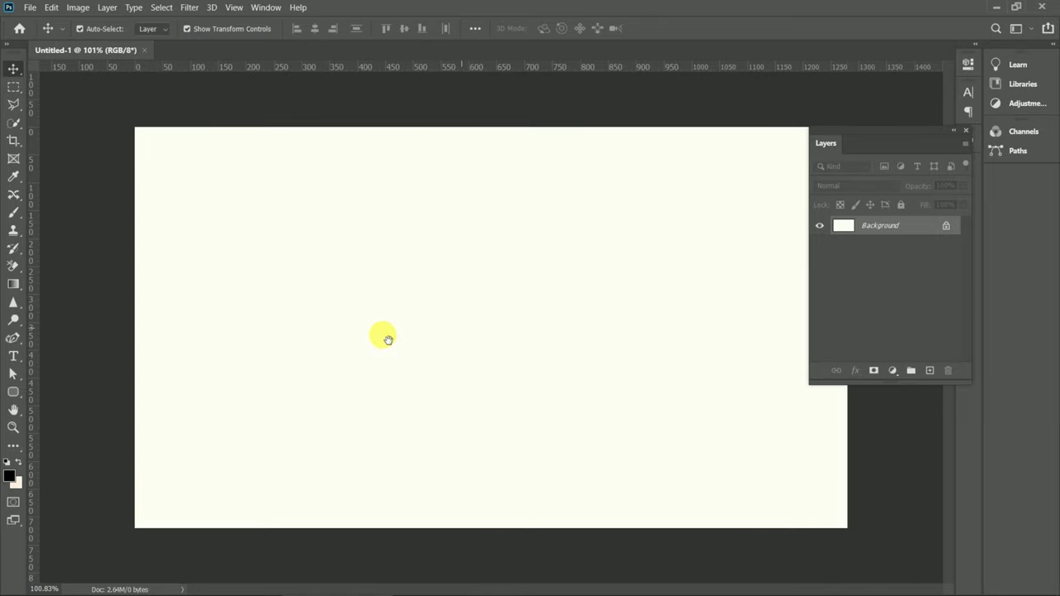
scroll(446, 331, "up", 1)
mouse_move(881, 130)
left_mouse_down()
mouse_move(926, 168)
mouse_move(810, 182)
left_mouse_up()
- Float the Tools panel, shift the Layers panel right, and show the rulers
left_click_drag(11, 53, 47, 97)
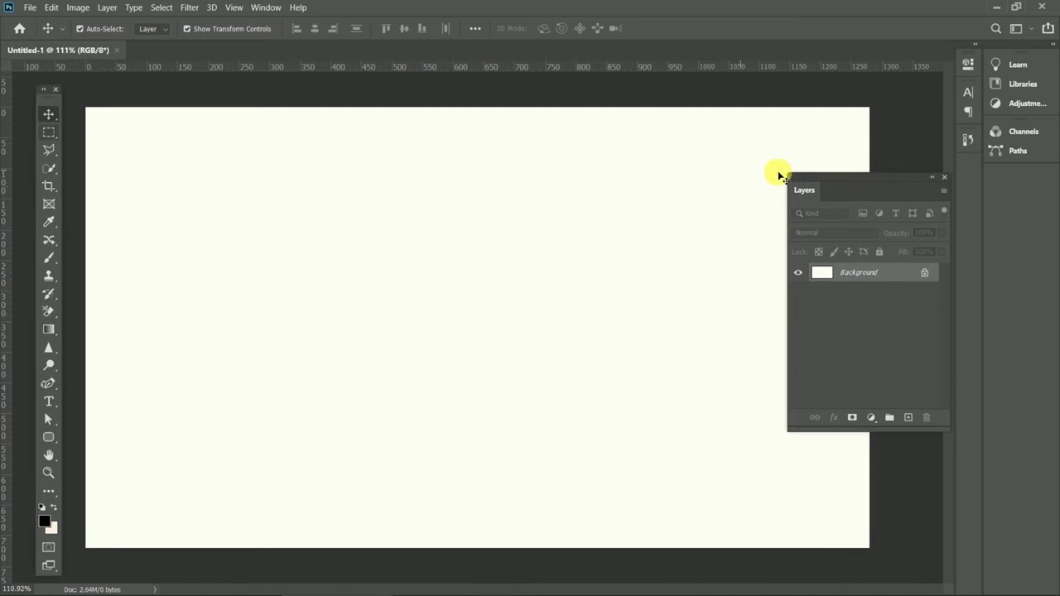
left_click_drag(849, 178, 923, 185)
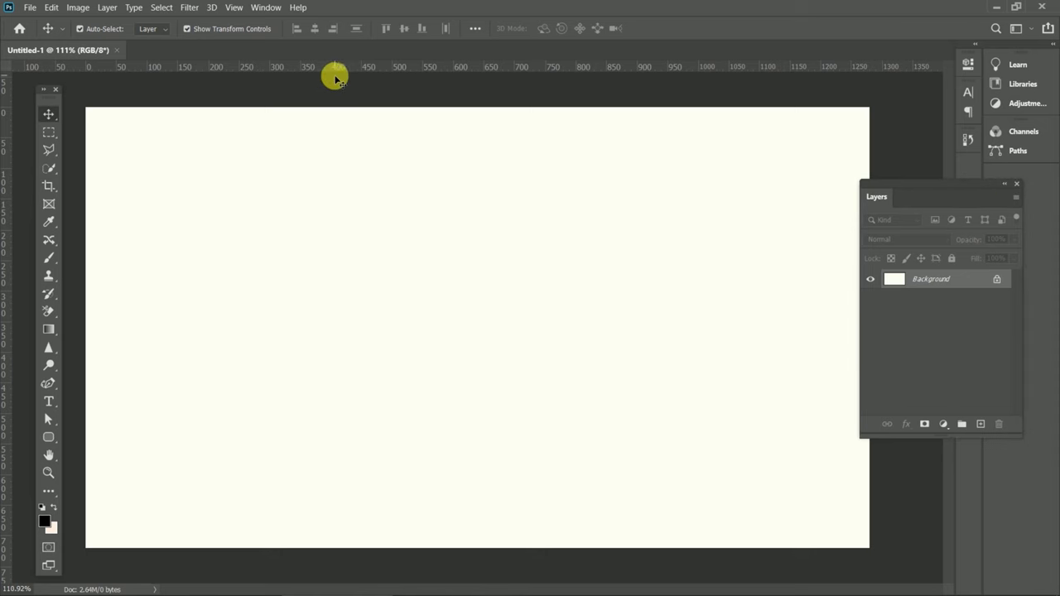
key("ctrl+r")
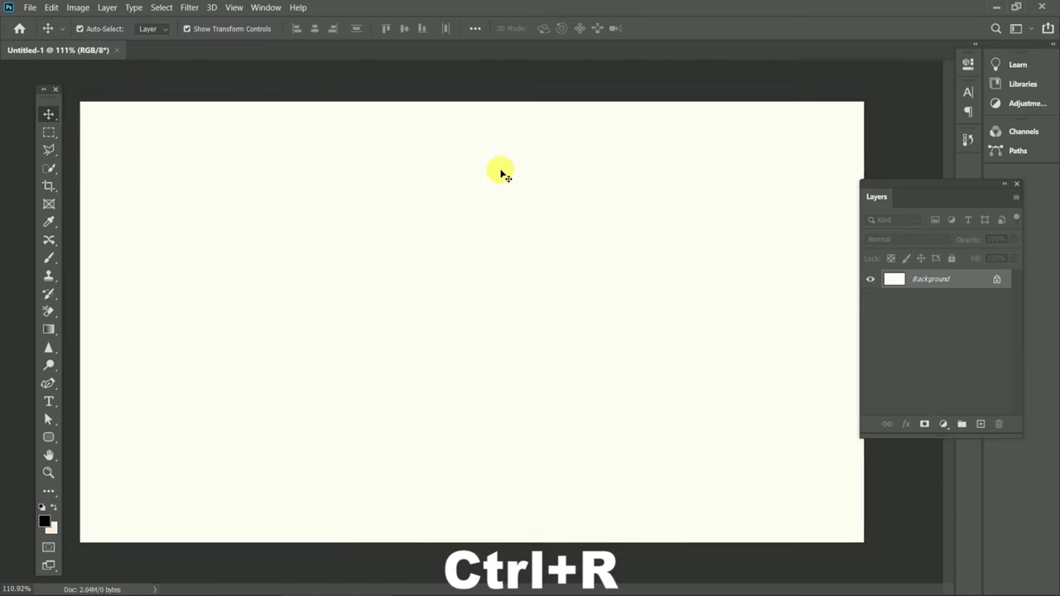
key("ctrl+r")
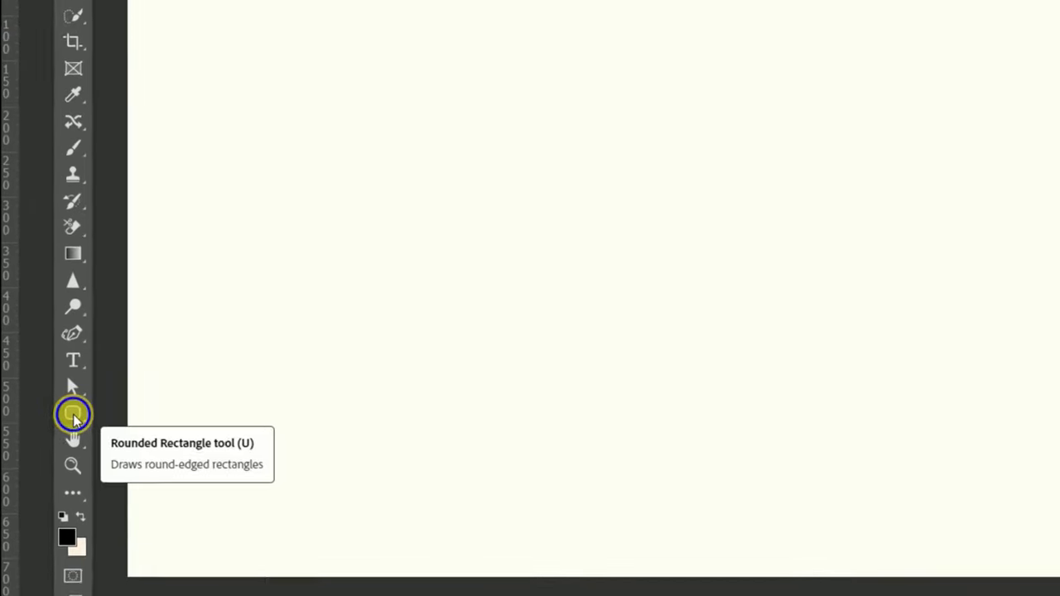
right_click(81, 409)
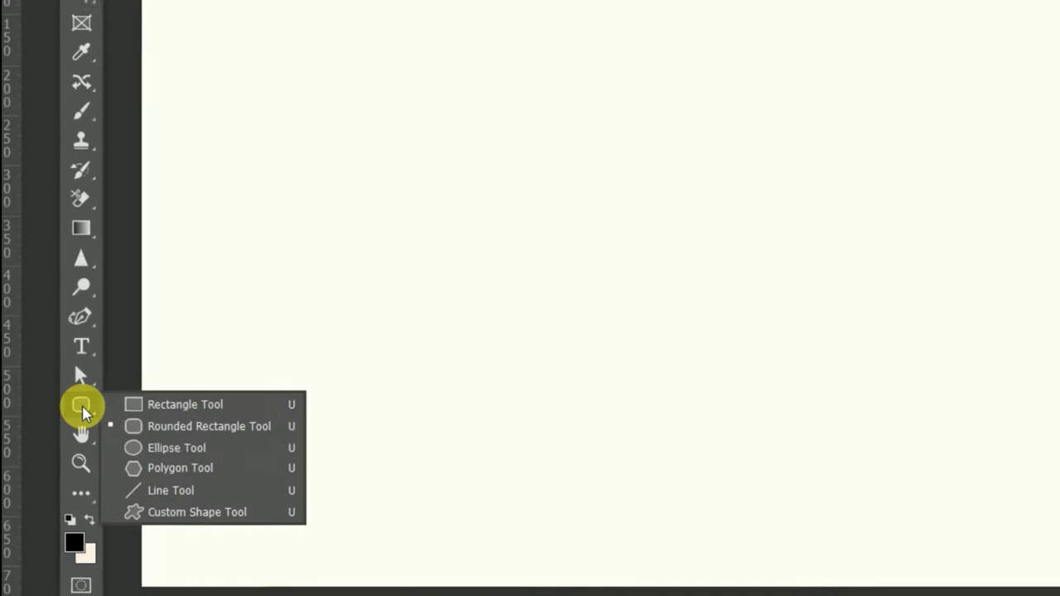
- Draw a rectangle in the upper middle of the canvas with the Rectangle Tool
left_click(137, 404)
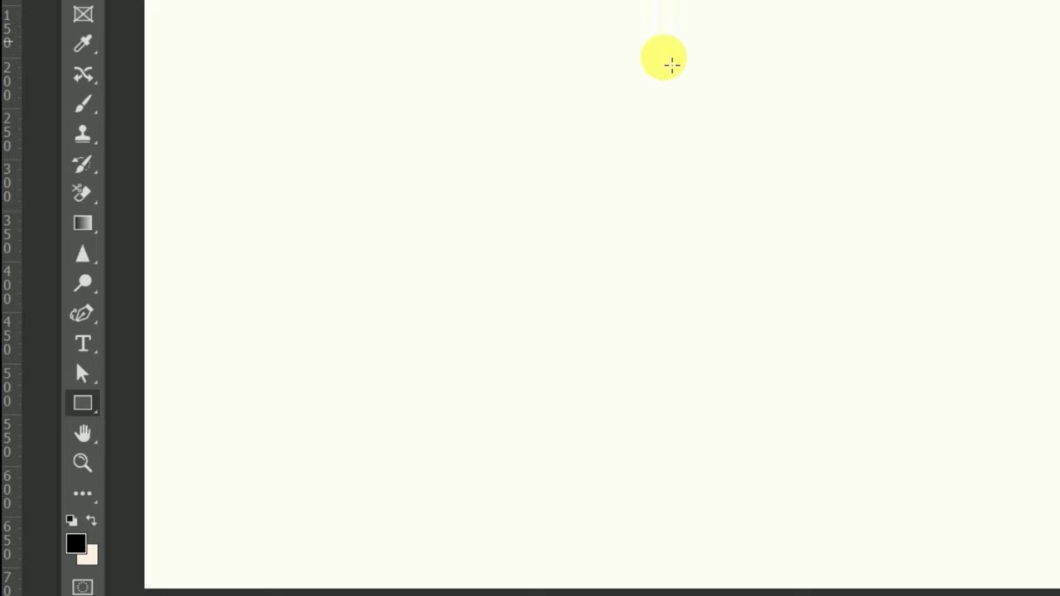
mouse_move(672, 85)
left_mouse_down()
mouse_move(557, 215)
mouse_move(563, 297)
mouse_move(575, 292)
left_mouse_up()
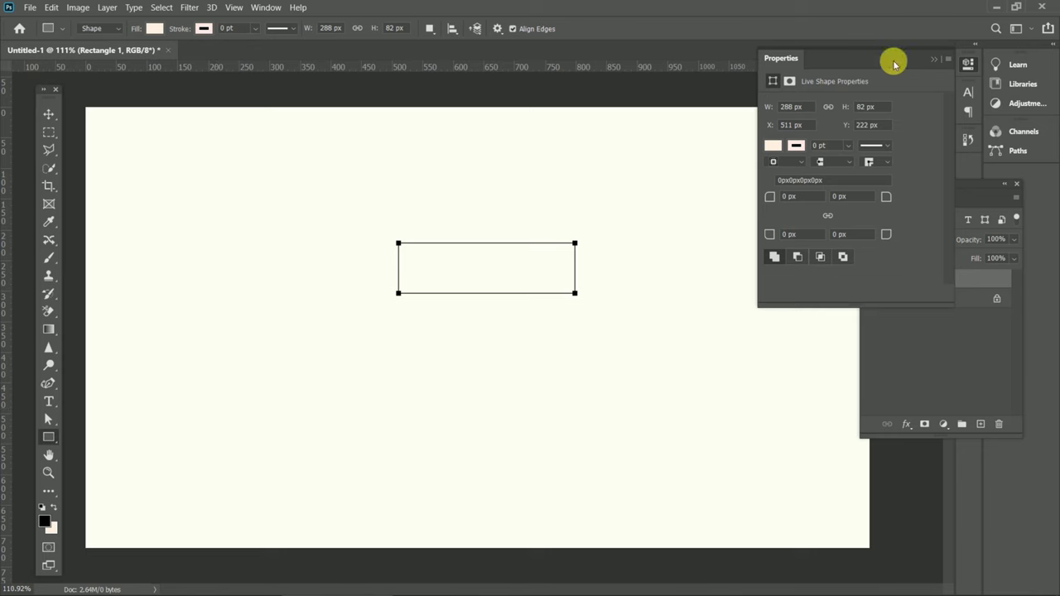
left_click(931, 59)
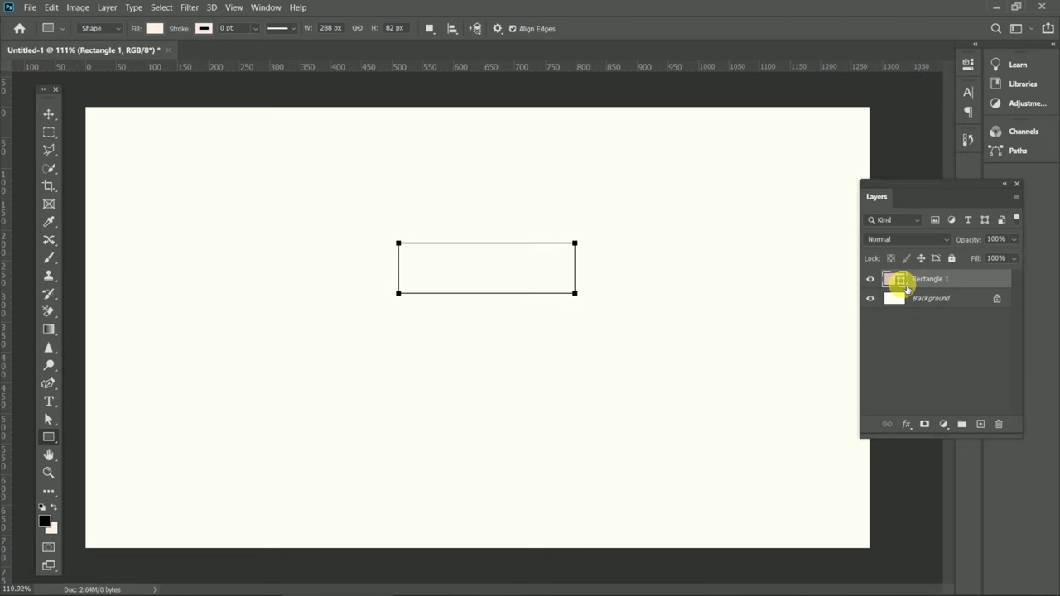
- Set Rectangle 1's fill to dark blue #6600ff in the Color Picker
double_click(900, 281)
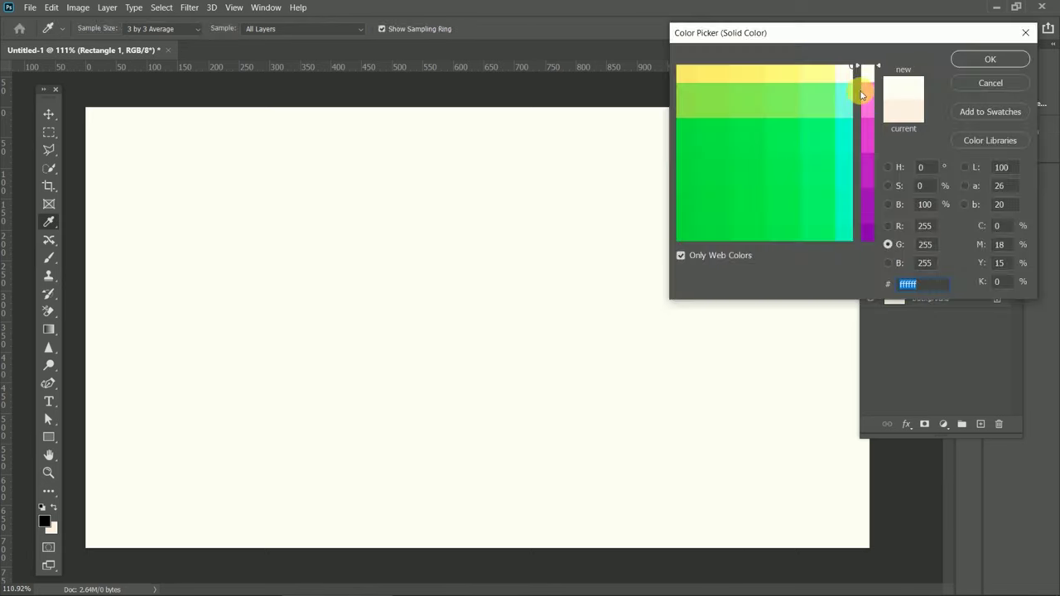
left_click(868, 217)
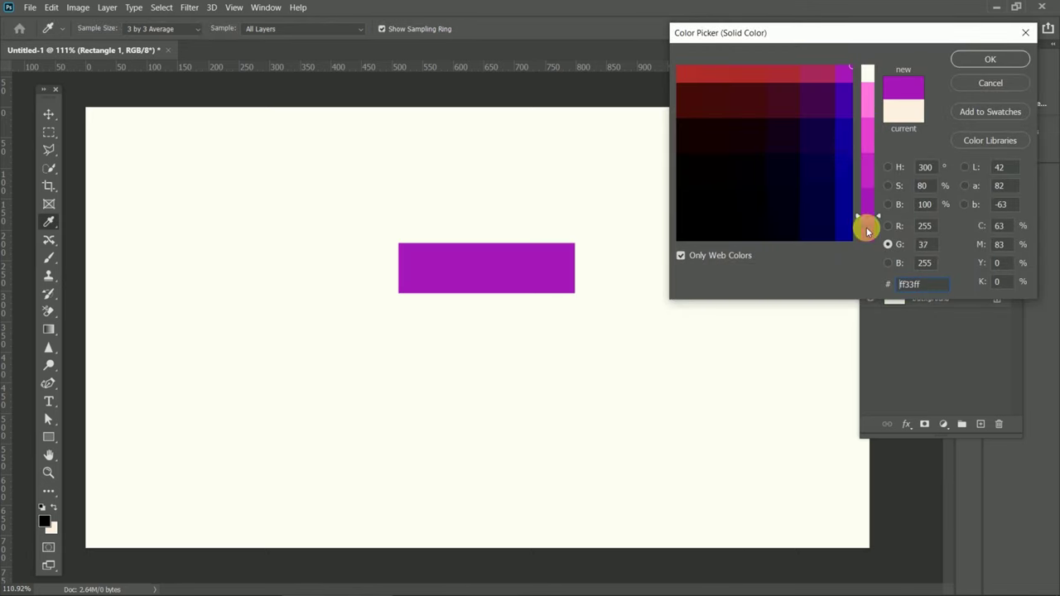
left_click(843, 174)
left_click(843, 143)
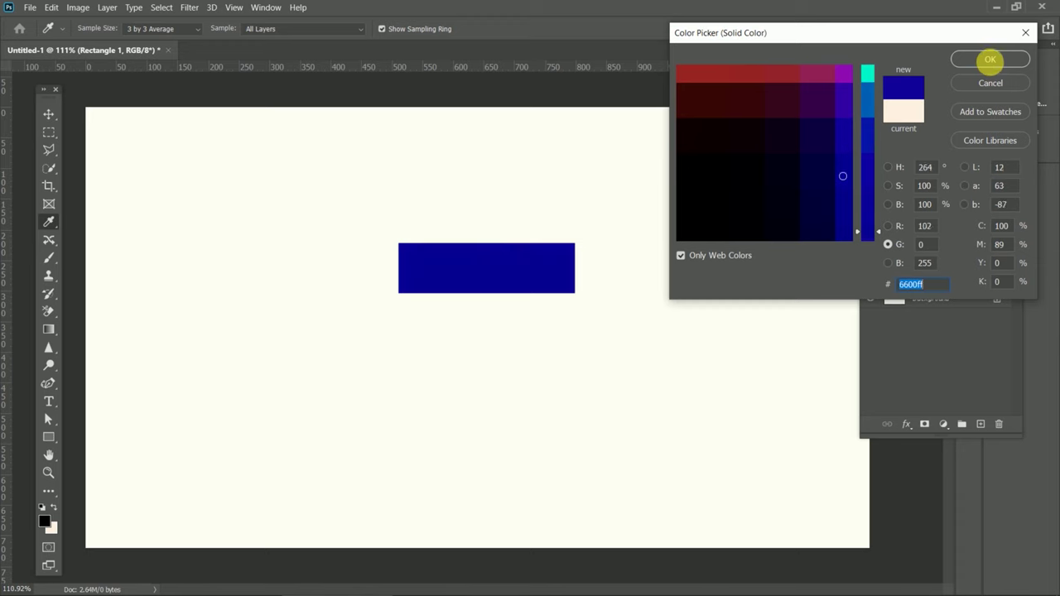
left_click(991, 61)
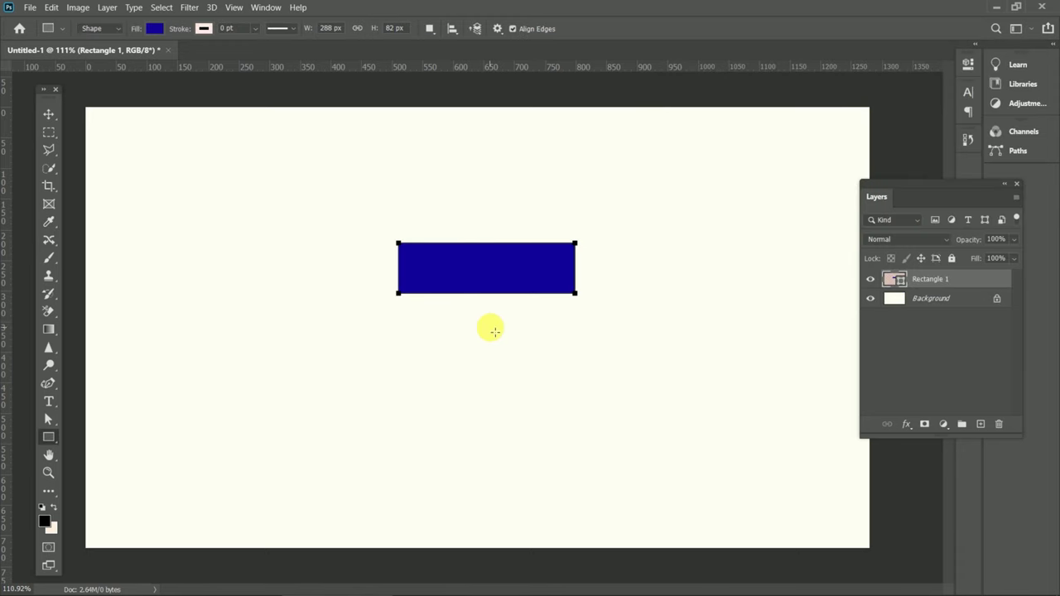
- Nudge the blue rectangle into place and widen it with a 120% transform
key("v")
mouse_move(487, 279)
left_mouse_down()
mouse_move(468, 276)
mouse_move(482, 276)
left_mouse_up()
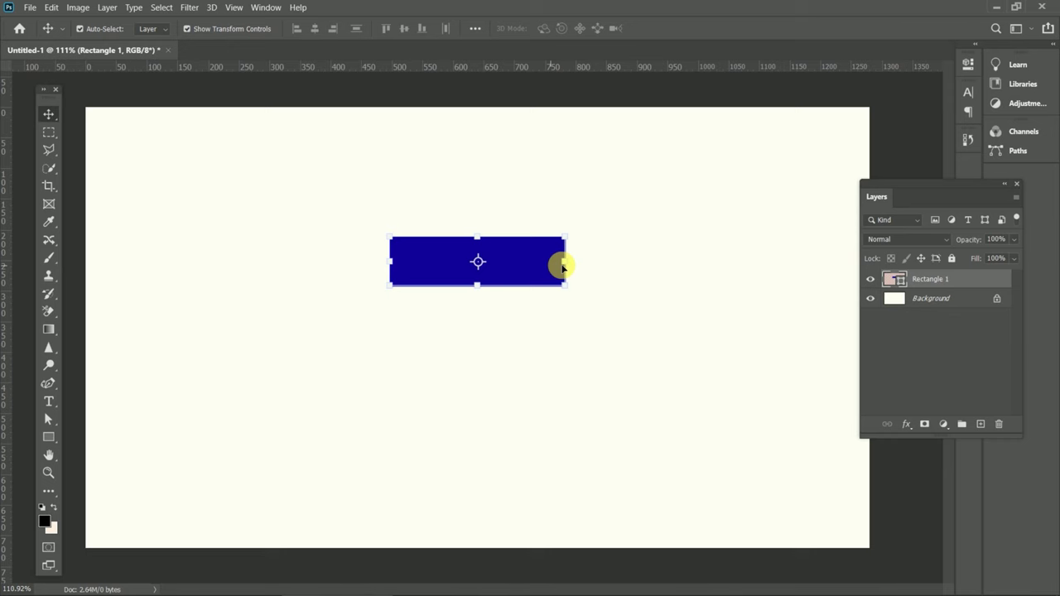
left_click_drag(571, 267, 578, 268)
left_click_drag(593, 267, 592, 265)
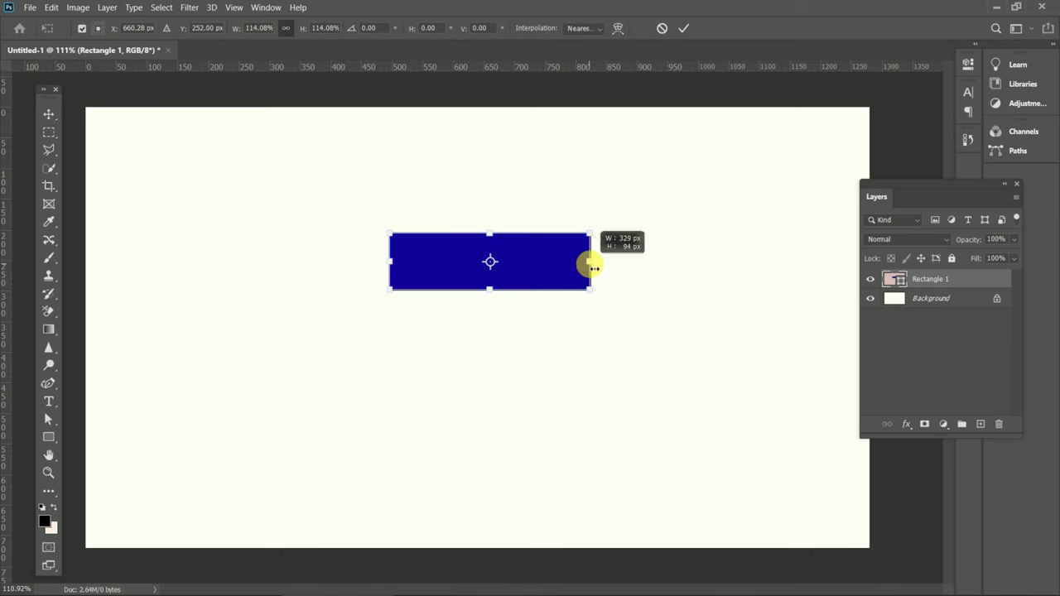
left_click_drag(389, 261, 379, 264)
left_click_drag(468, 275, 471, 273)
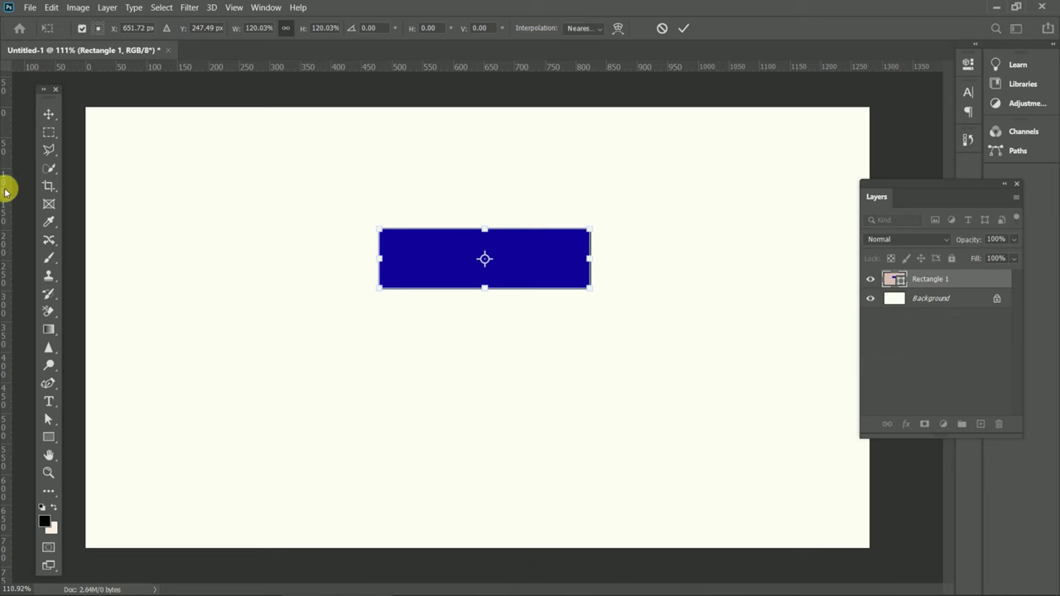
- Add guides at the rectangle's left, right and top edges plus its quarter and three-quarter points
key("ctrl+r")
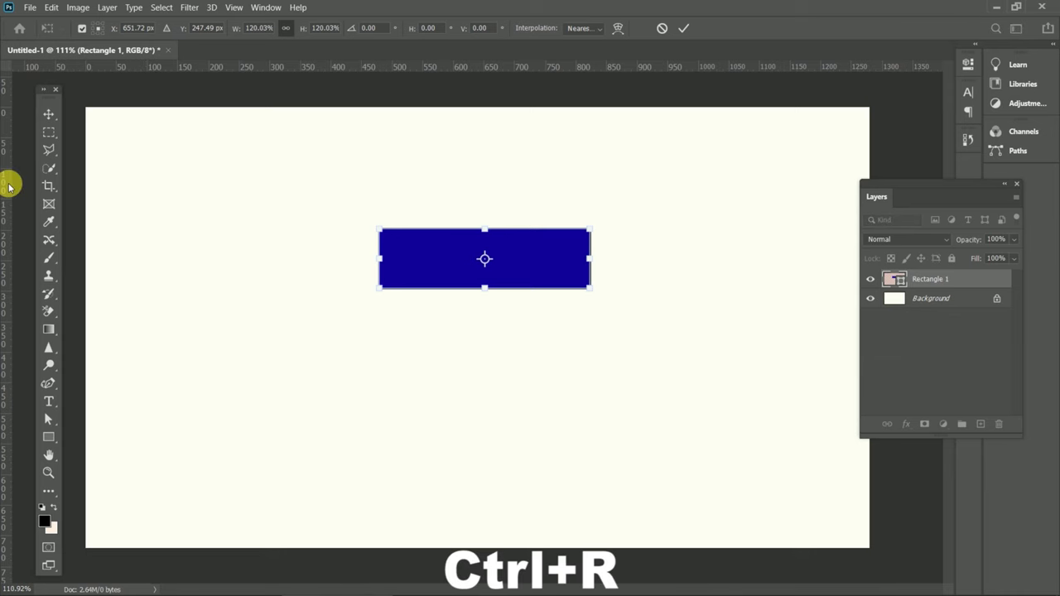
left_click_drag(13, 183, 381, 183)
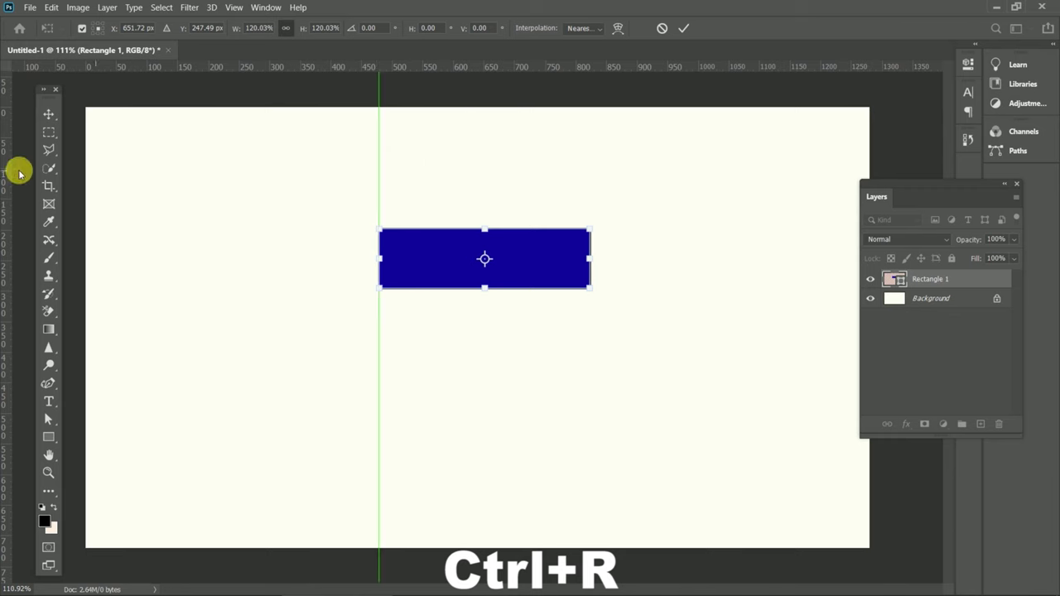
mouse_move(12, 168)
left_mouse_down()
mouse_move(231, 188)
mouse_move(484, 182)
left_mouse_up()
mouse_move(11, 220)
left_mouse_down()
mouse_move(601, 216)
mouse_move(590, 217)
left_mouse_up()
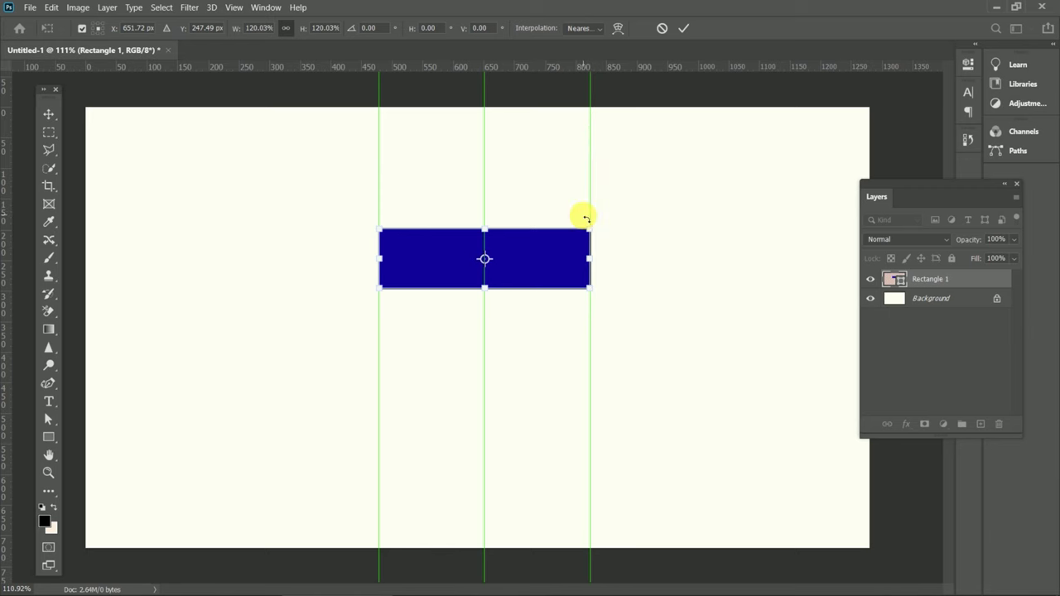
mouse_move(437, 66)
left_mouse_down()
mouse_move(448, 228)
mouse_move(425, 292)
left_mouse_up()
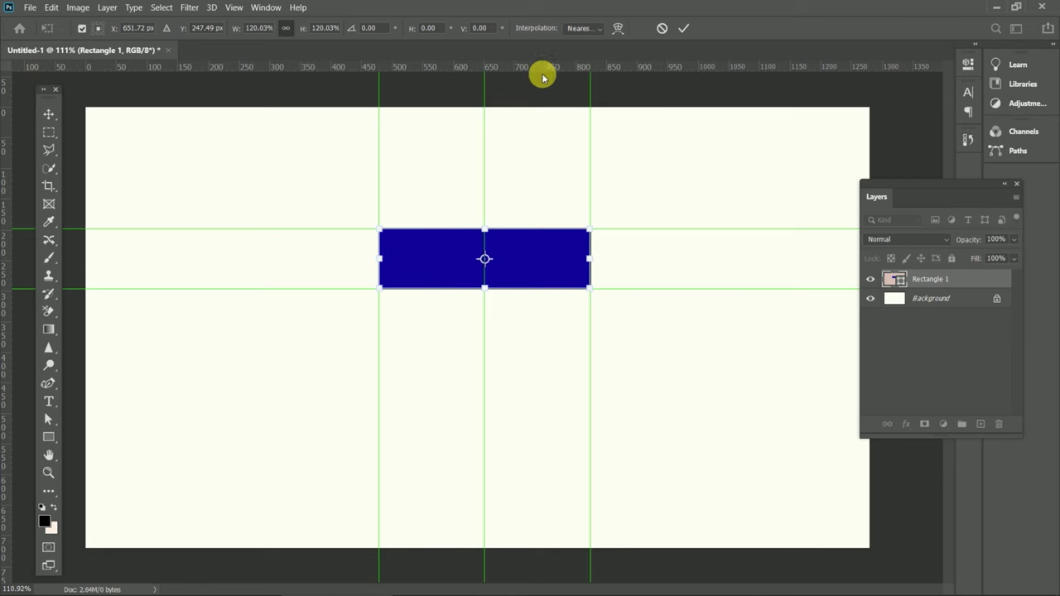
mouse_move(11, 112)
left_mouse_down()
mouse_move(448, 164)
mouse_move(438, 163)
left_mouse_up()
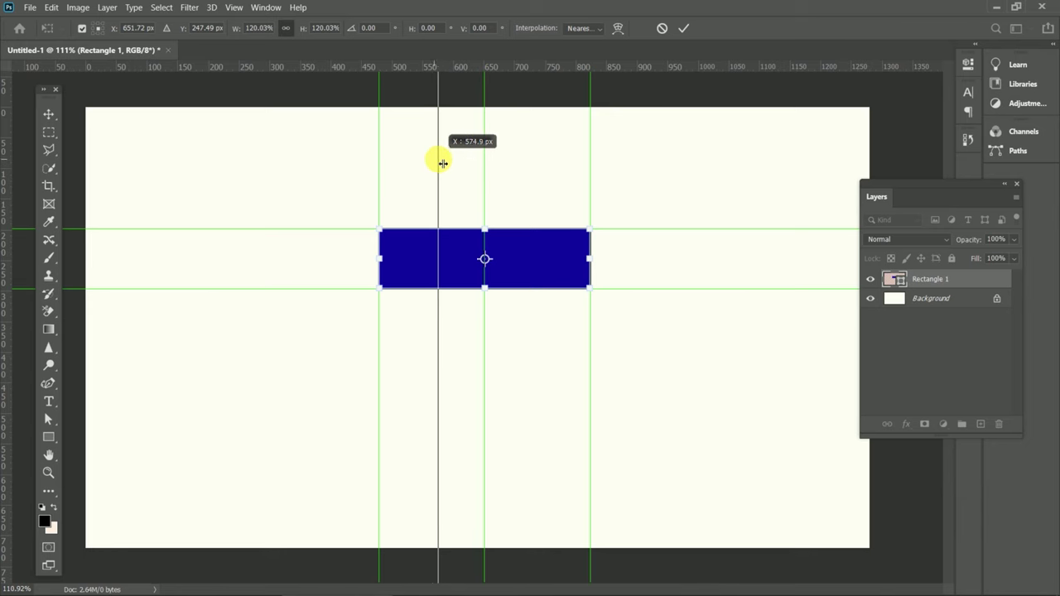
left_click_drag(437, 163, 436, 161)
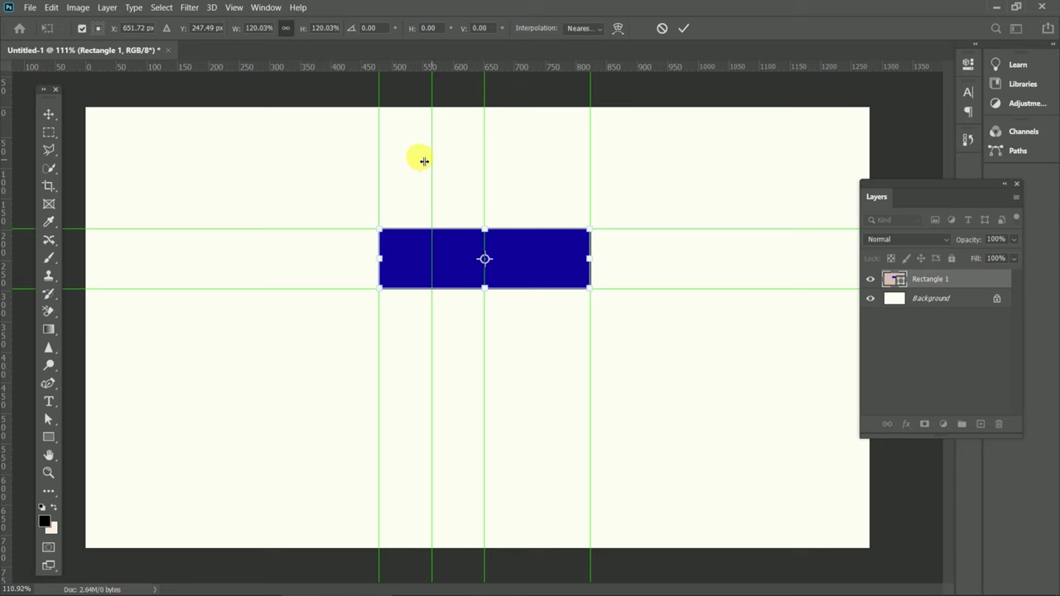
mouse_move(12, 165)
left_mouse_down()
mouse_move(548, 169)
mouse_move(538, 169)
left_mouse_up()
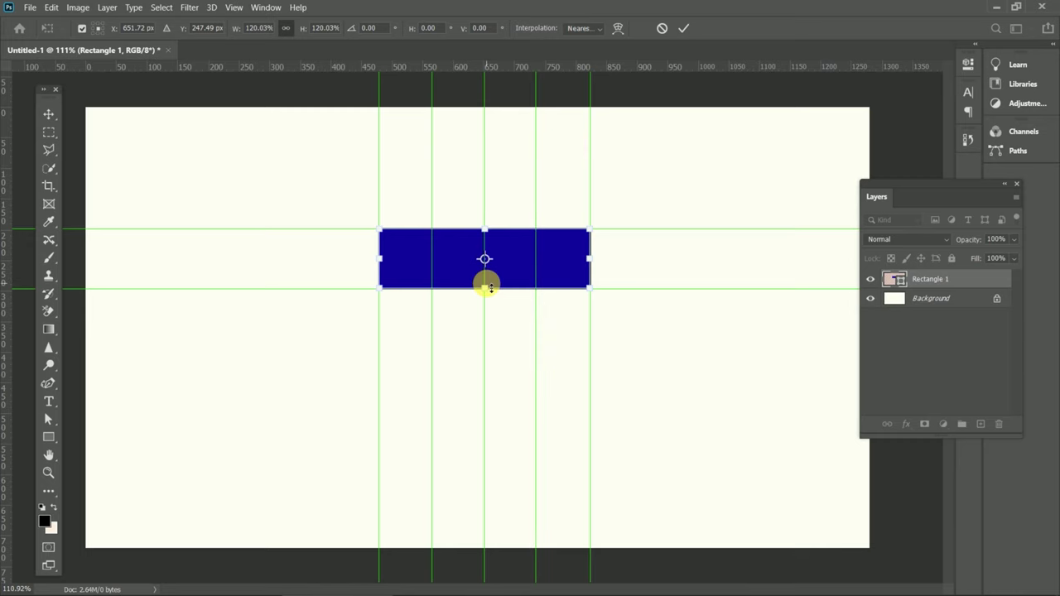
- Zoom in, commit the rectangle's pending resize, and show its live shape properties
scroll(489, 287, "up", 1)
scroll(487, 284, "up", 1)
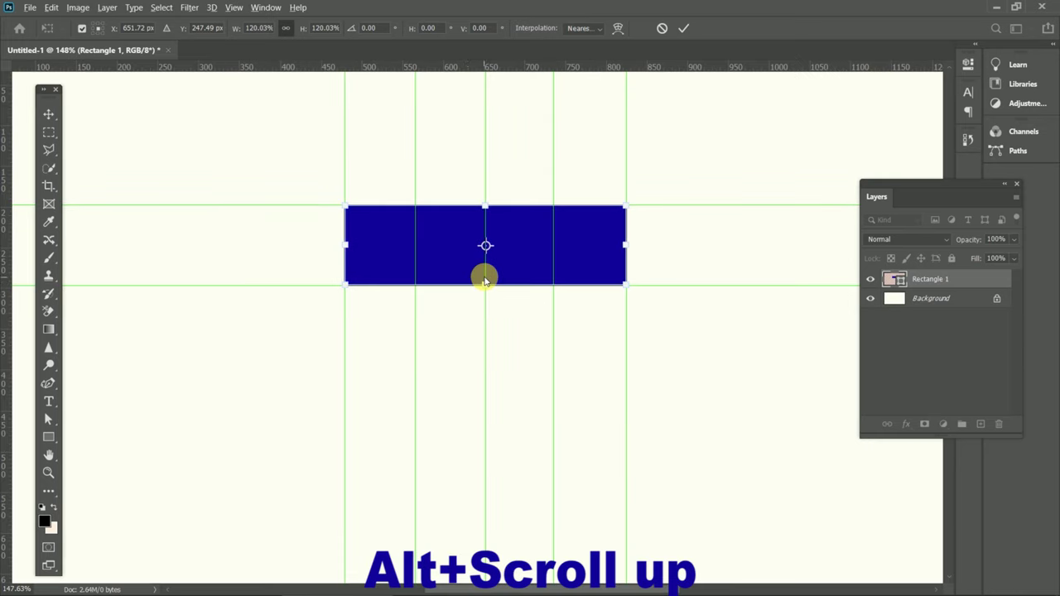
scroll(484, 278, "up", 1)
scroll(467, 281, "up", 3)
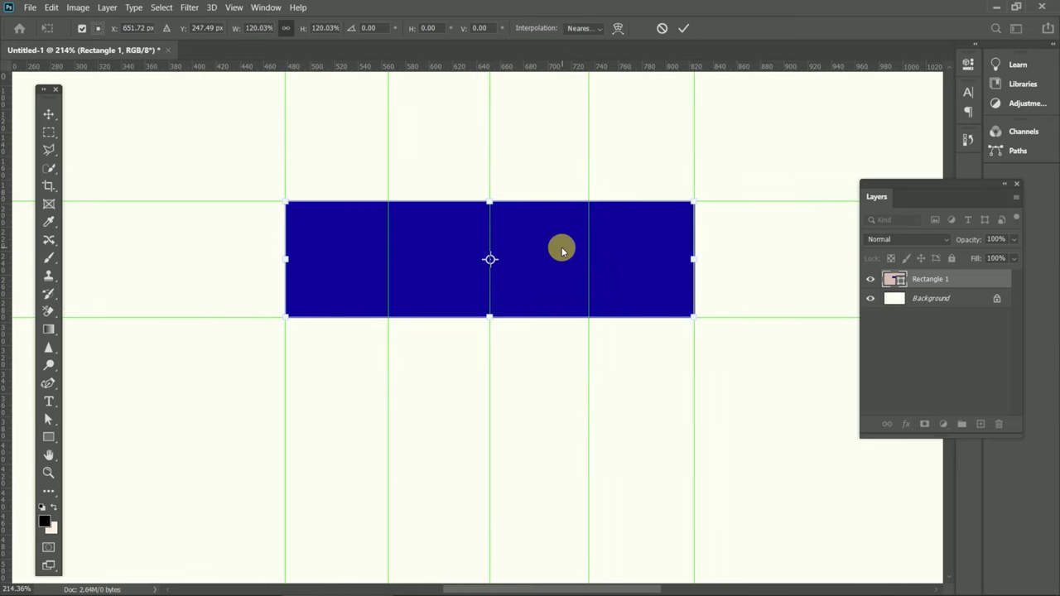
left_click_drag(942, 198, 936, 256)
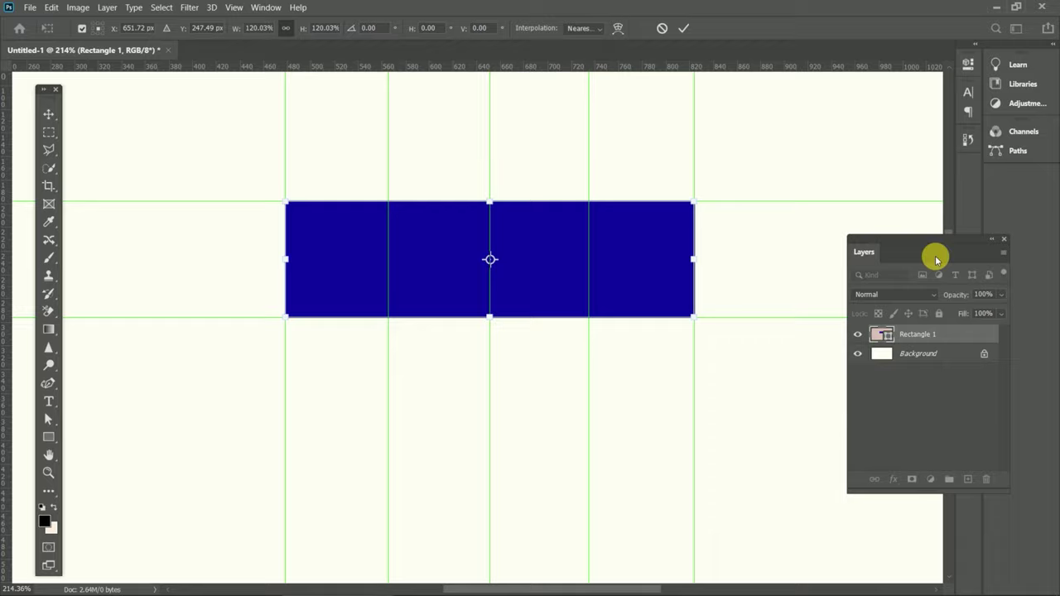
left_click(967, 64)
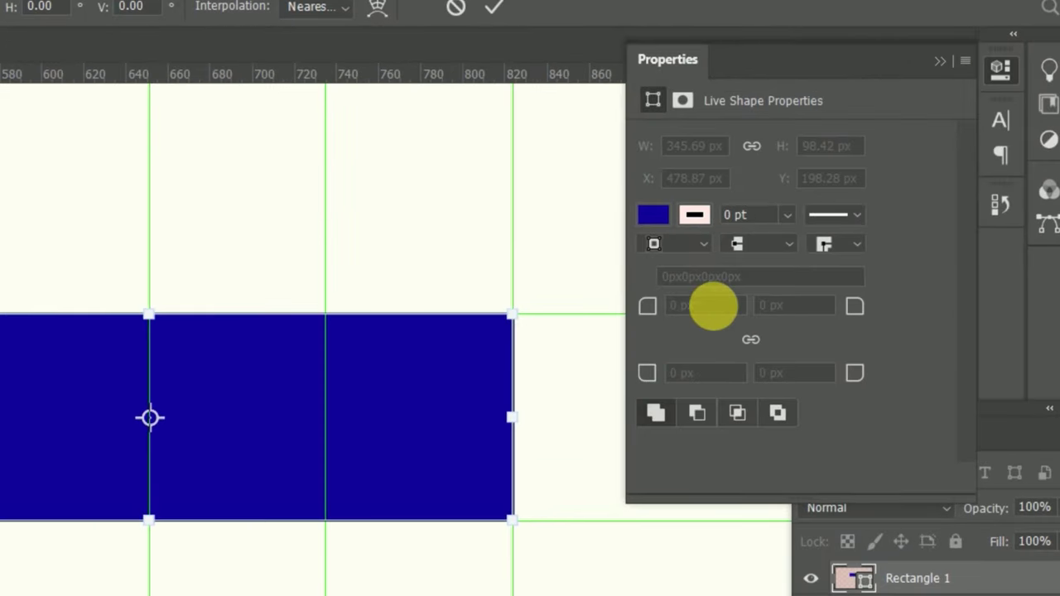
left_click(514, 33)
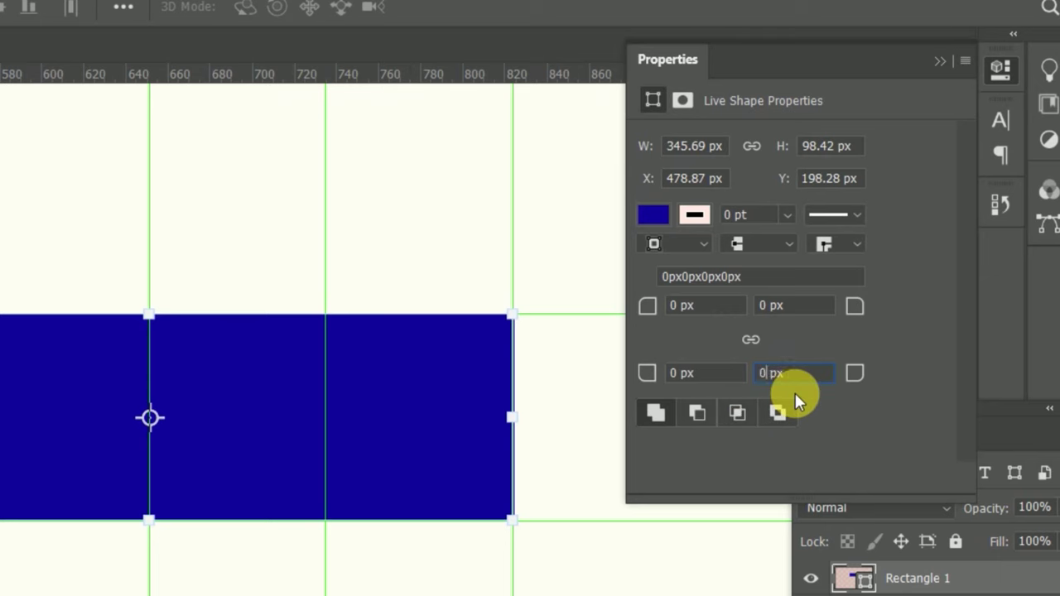
- Round the bottom-right and top-left corners of the rectangle to 80.81 px
key("BackSpace")
type("80.81")
key("Return")
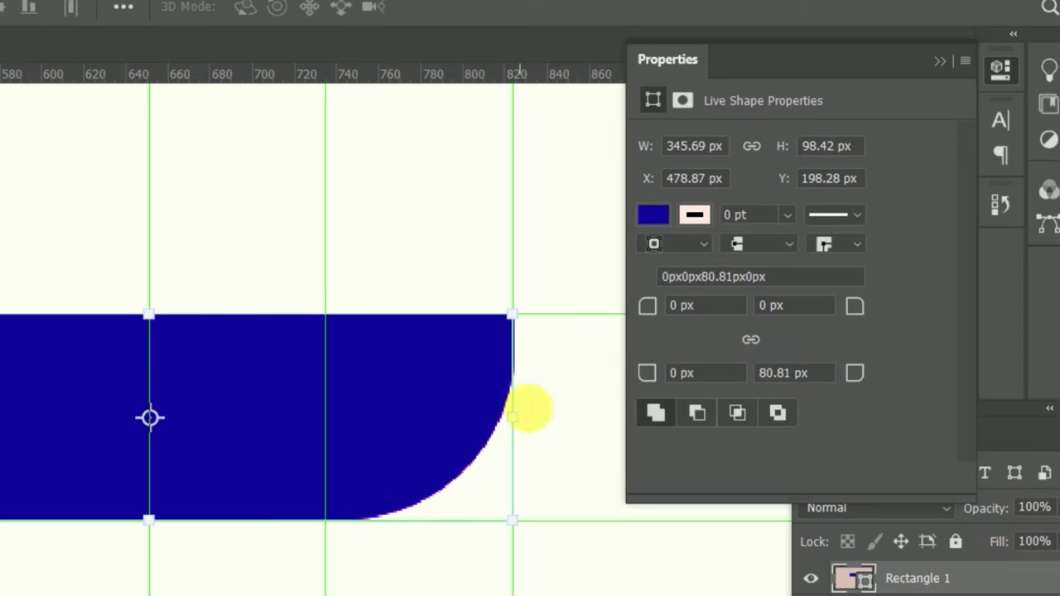
left_click(685, 308)
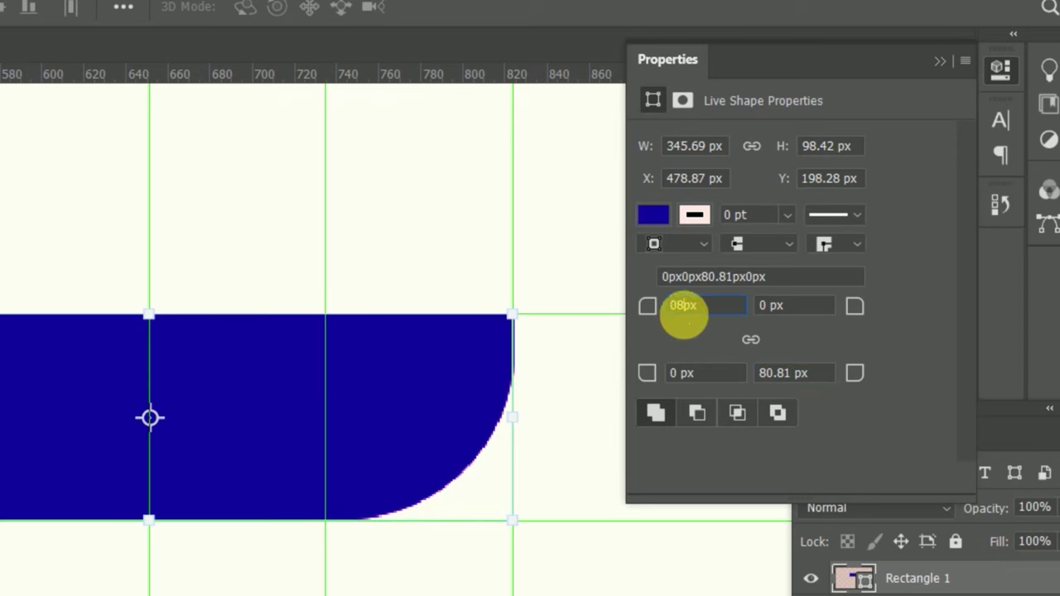
type("80.81")
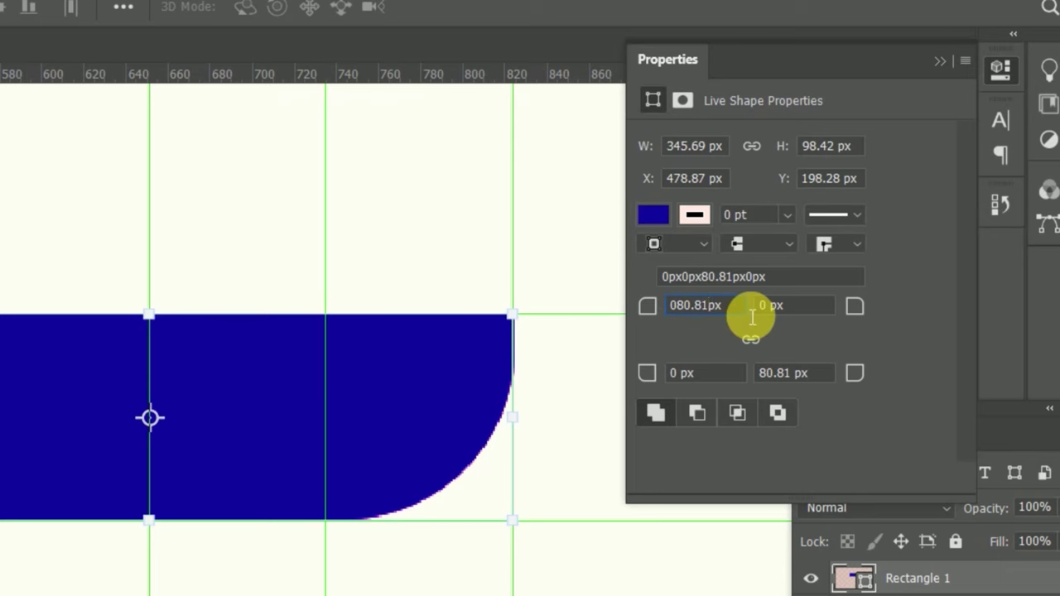
key("Return")
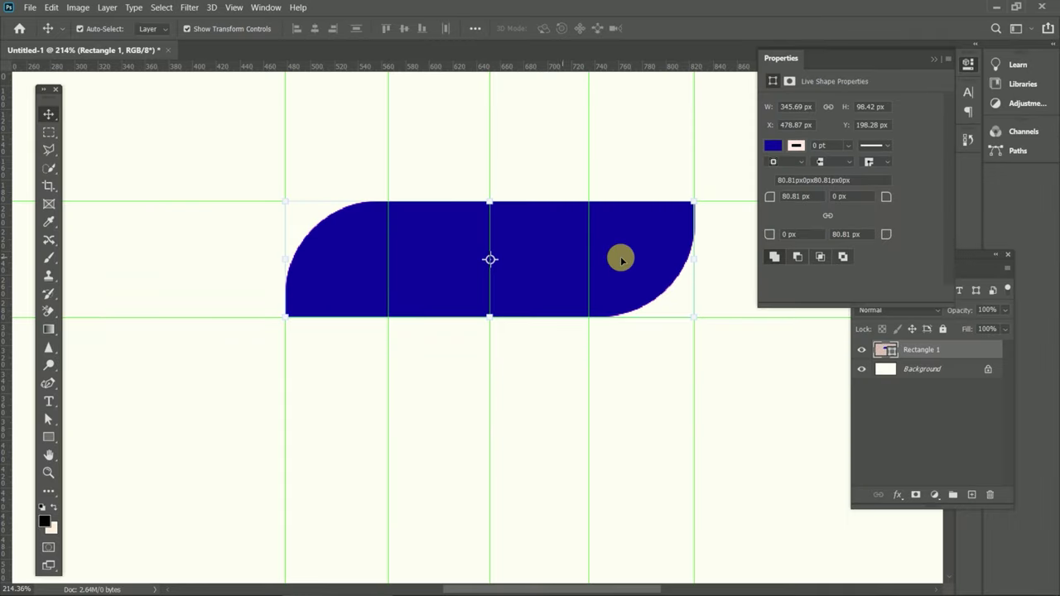
scroll(621, 259, "down", 1)
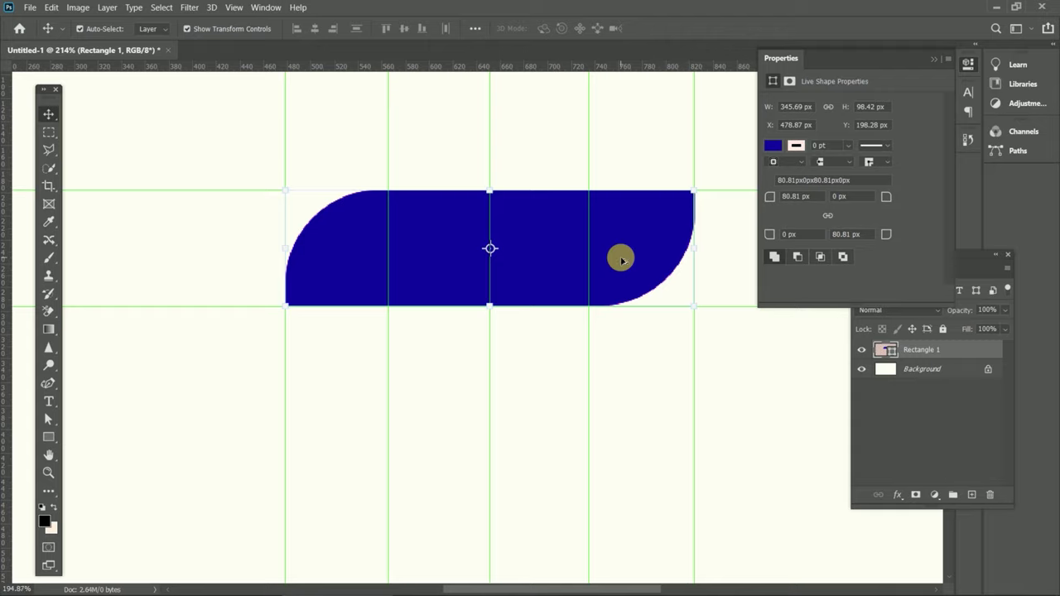
- Try a gradient fill on the bar, then restore a solid dark navy blue fill
scroll(621, 259, "down", 1)
scroll(621, 259, "down", 1)
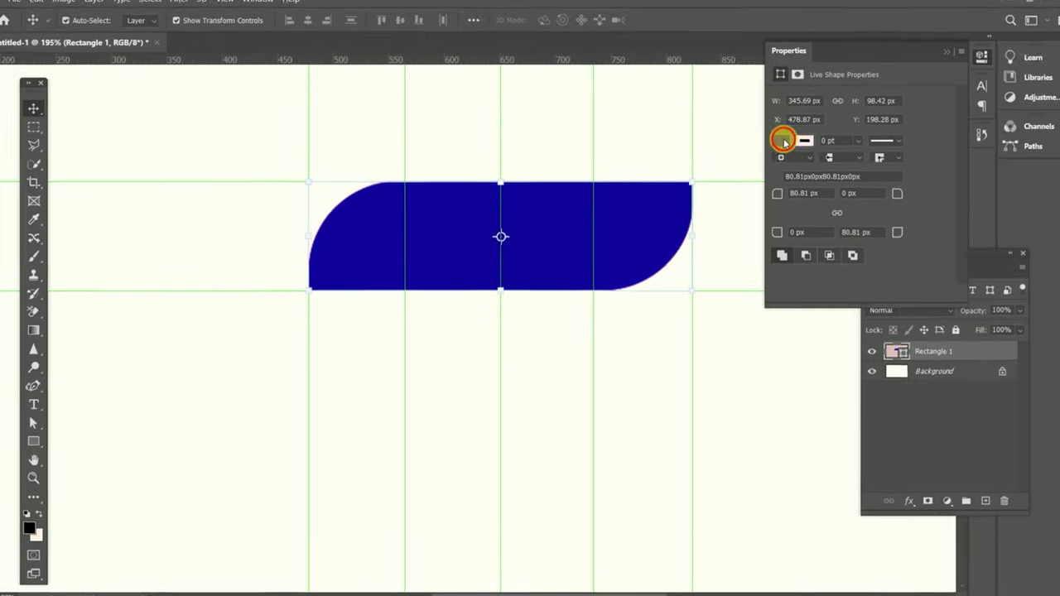
left_click(784, 141)
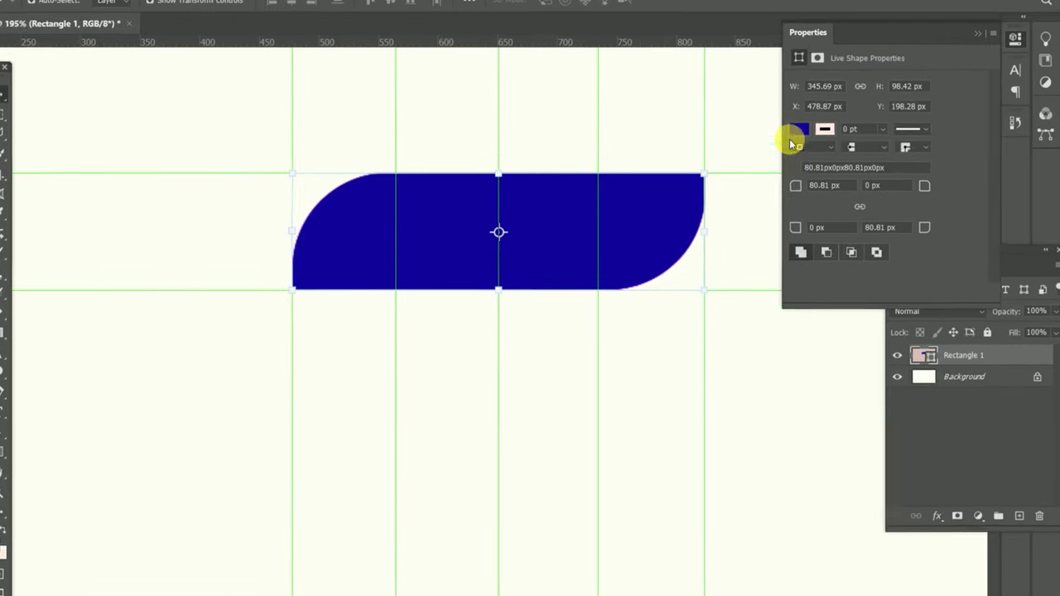
left_click(784, 141)
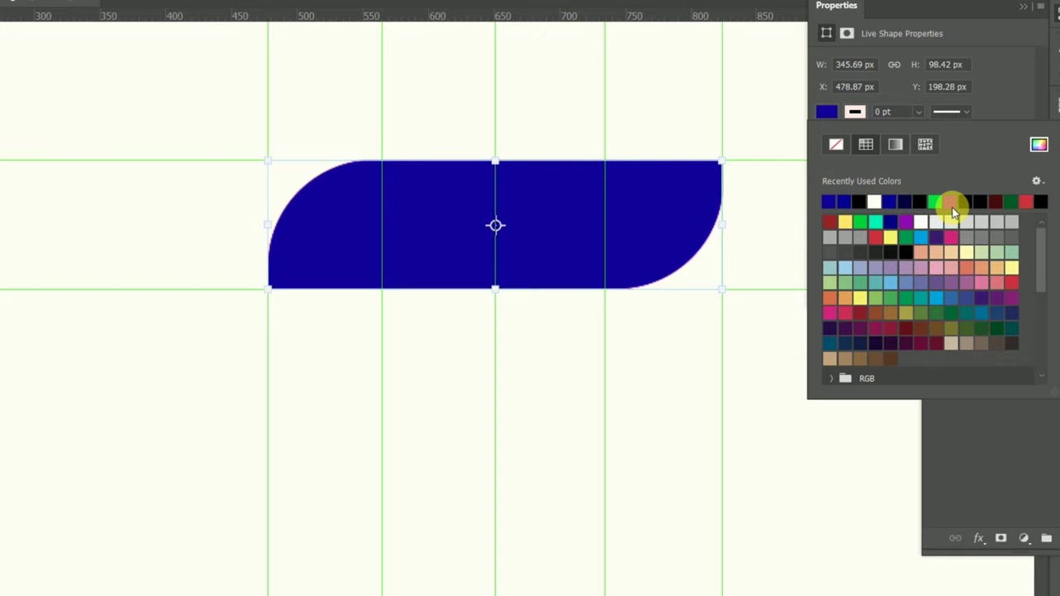
left_click(904, 146)
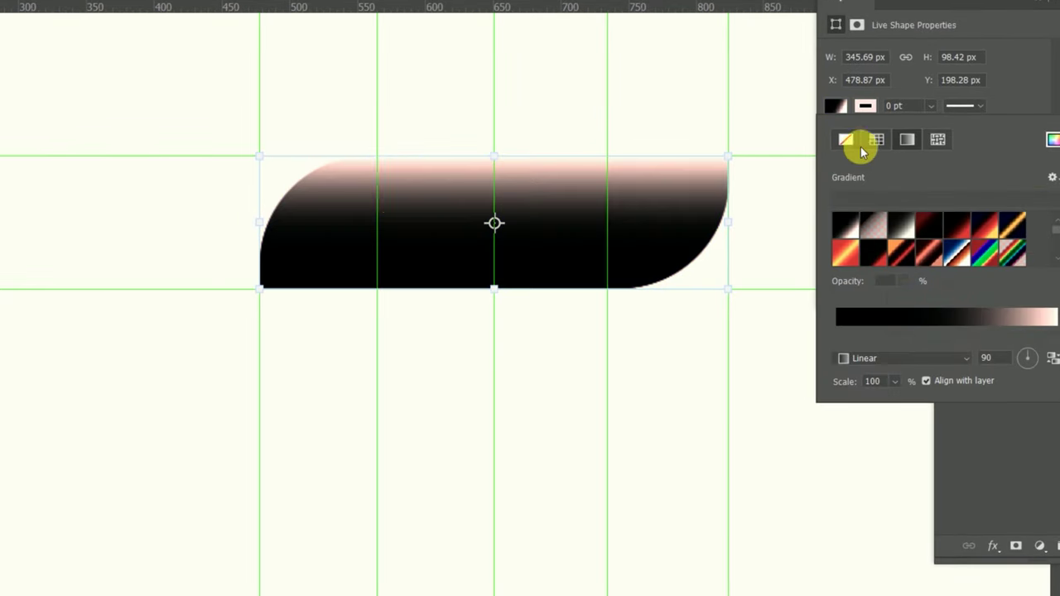
left_click(838, 107)
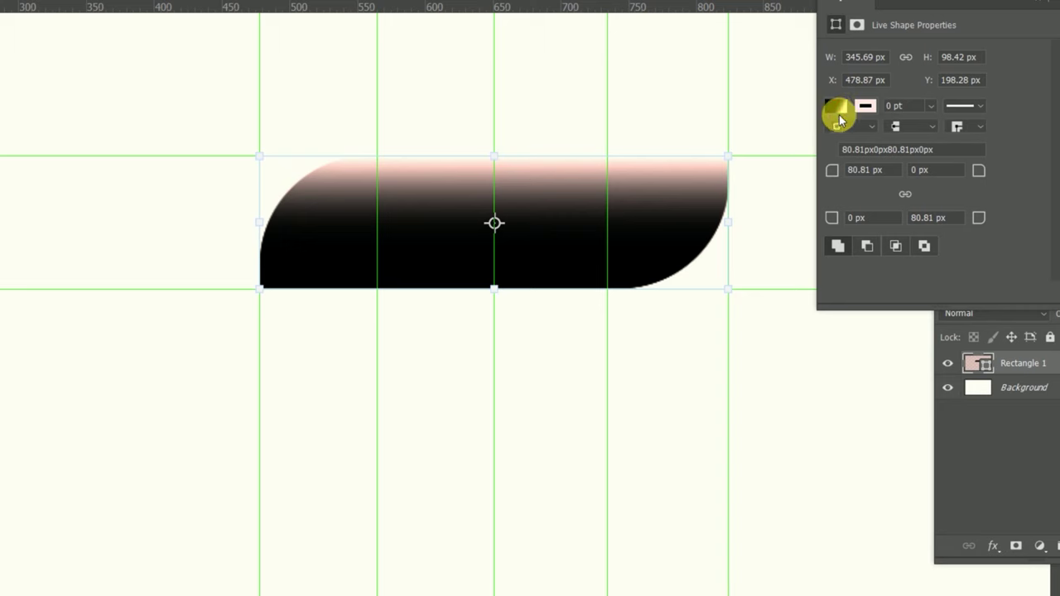
left_click(835, 106)
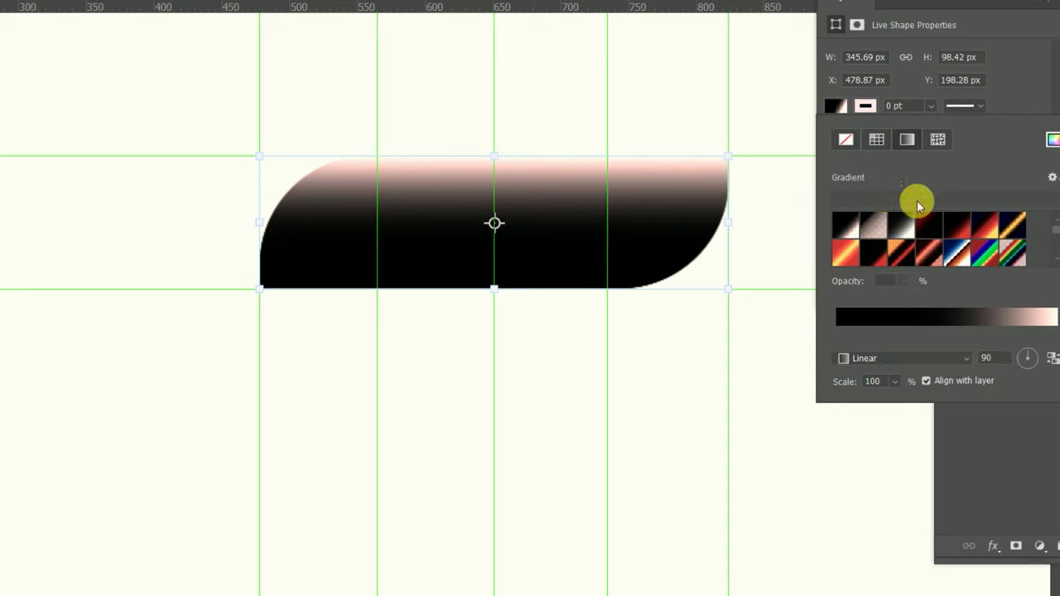
left_click(847, 140)
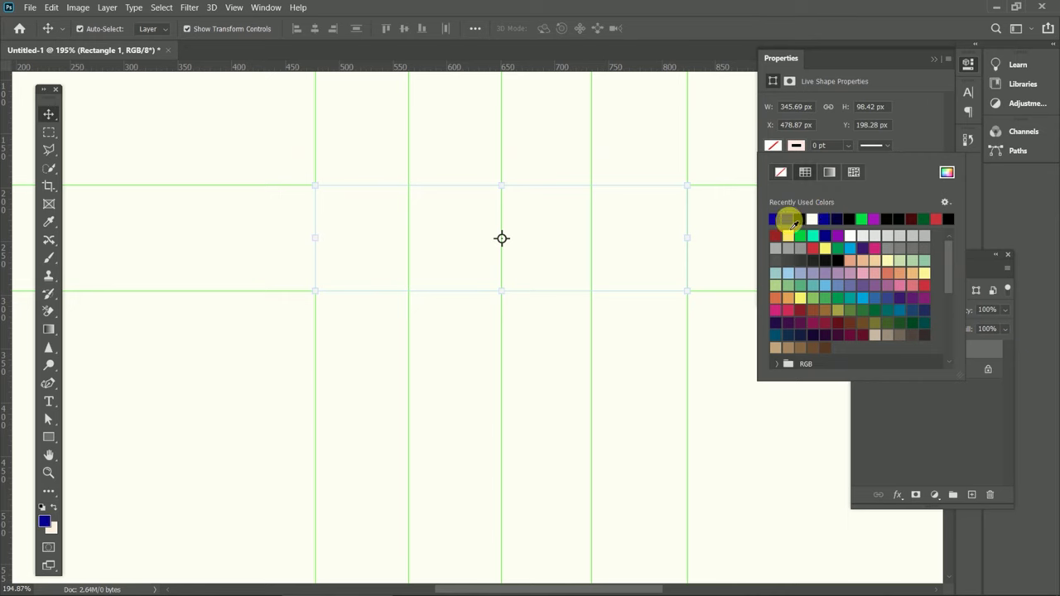
left_click(788, 221)
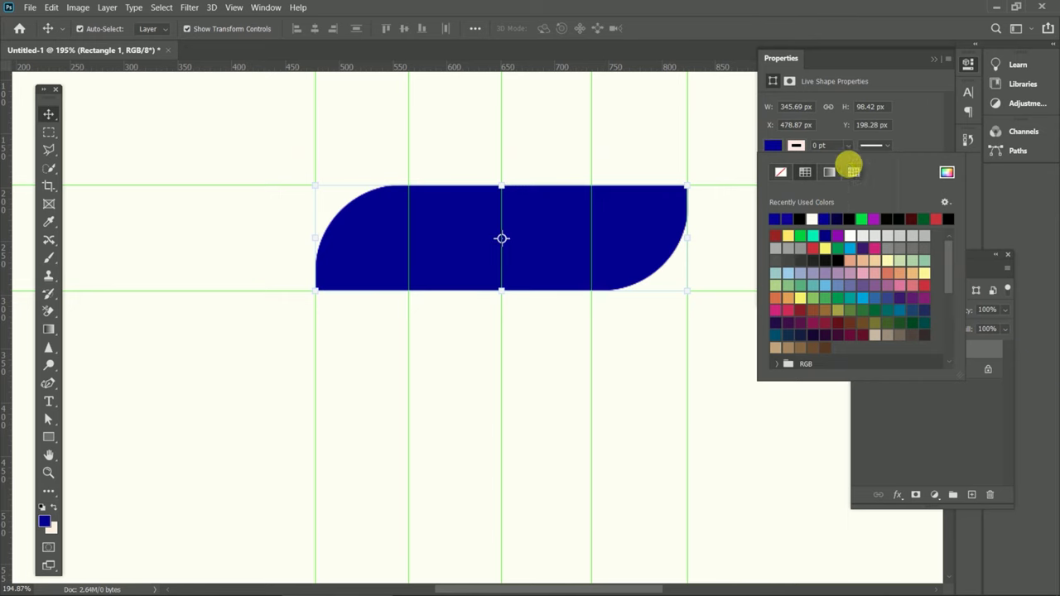
left_click(929, 64)
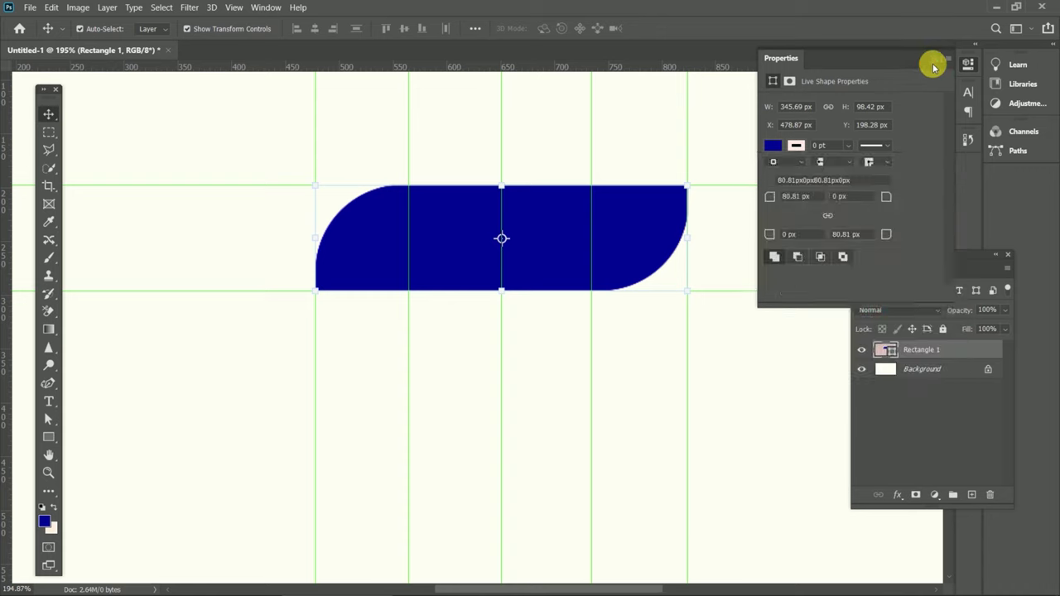
left_click(667, 230)
- Duplicate the bar twice below the original, spacing the three bars 64 px apart
scroll(553, 234, "down", 3)
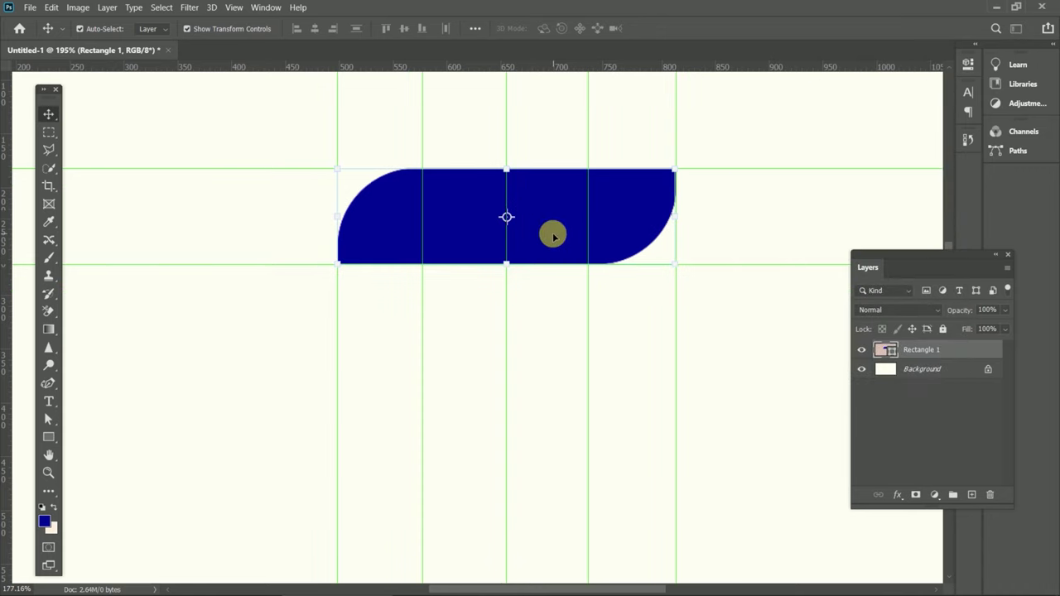
left_click_drag(557, 227, 535, 371)
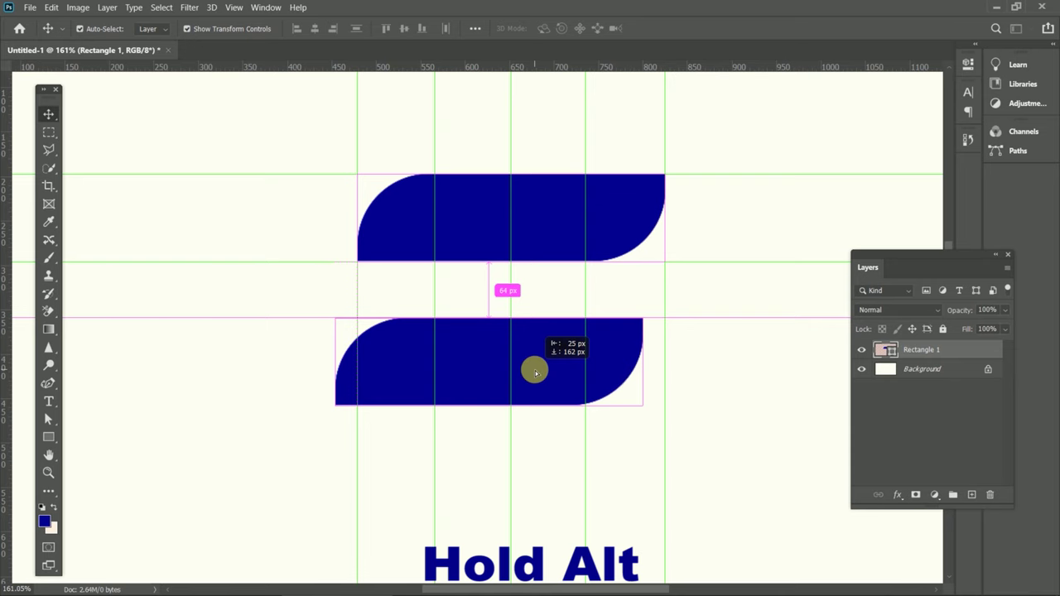
left_click_drag(535, 371, 552, 370)
scroll(553, 370, "down", 1)
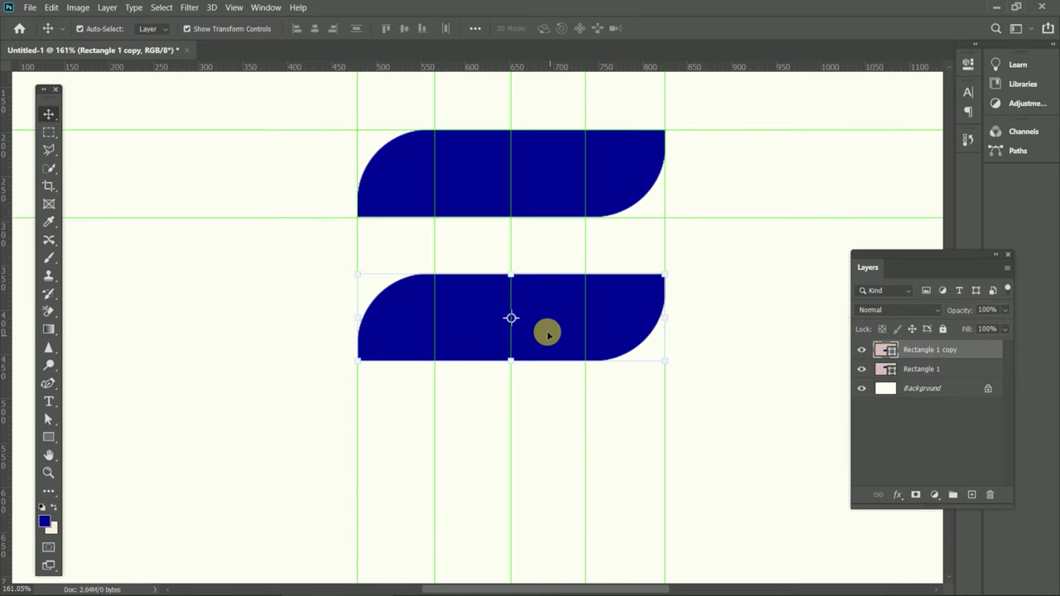
mouse_move(489, 352)
left_mouse_down()
mouse_move(483, 492)
mouse_move(483, 458)
left_mouse_up()
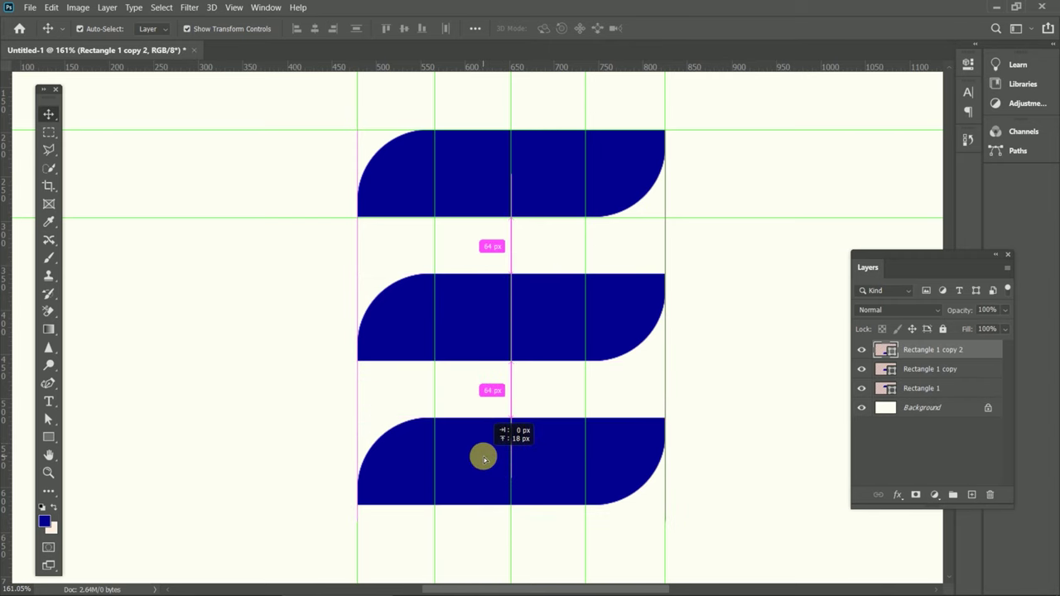
scroll(484, 458, "down", 3)
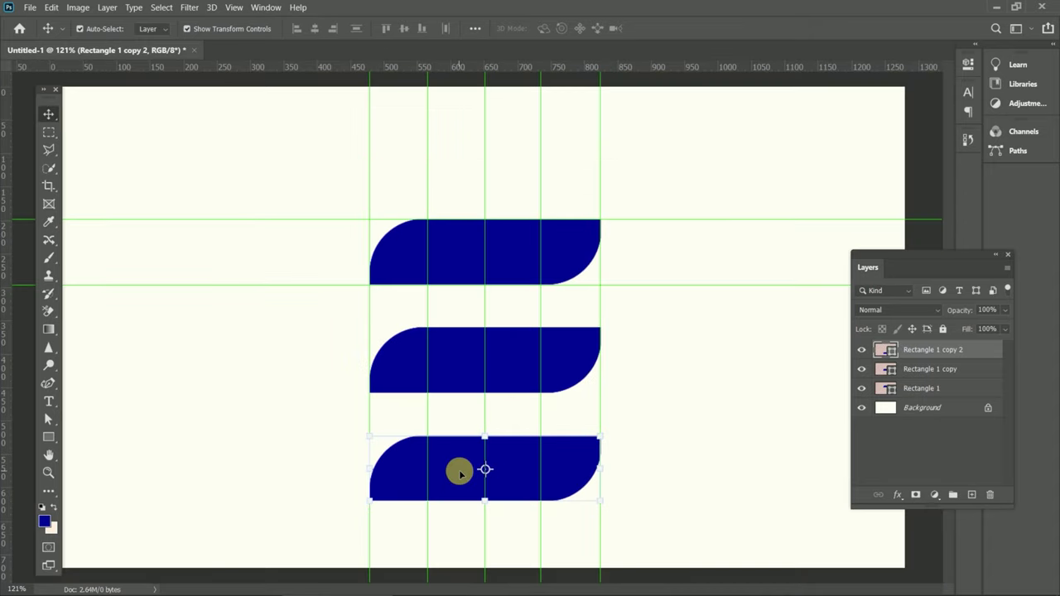
left_click(461, 474)
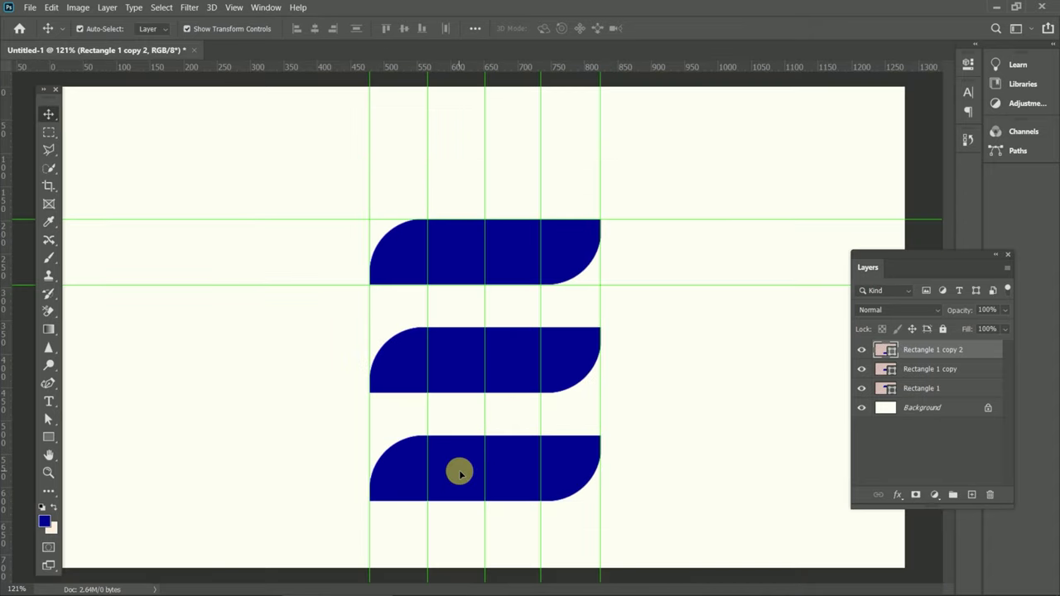
left_click(461, 473)
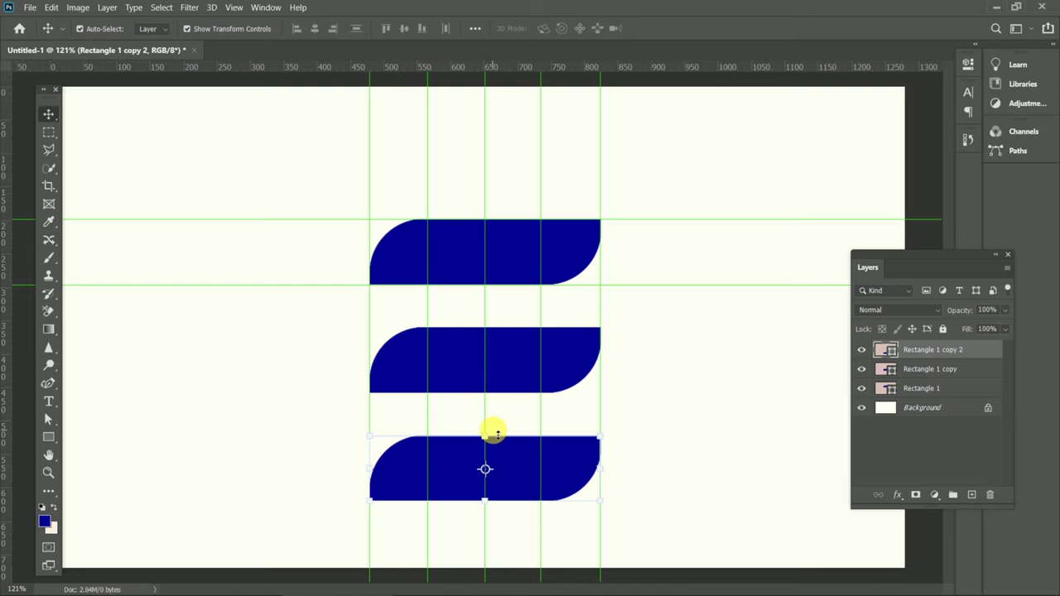
- Flip the middle bar, Rectangle 1 copy, vertically via Edit > Transform
left_click(504, 362)
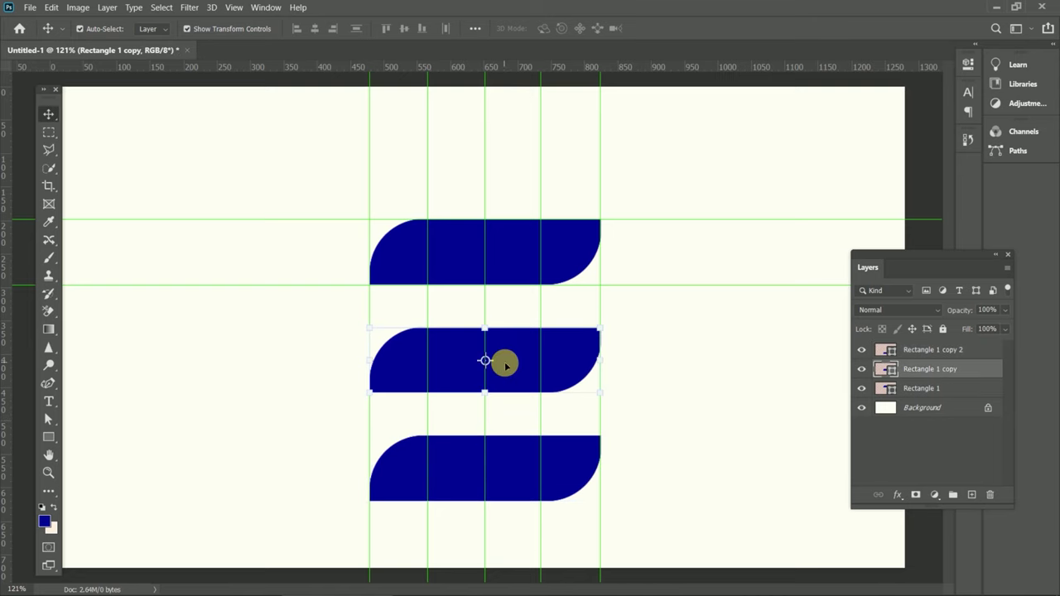
right_click(504, 363)
left_click(51, 8)
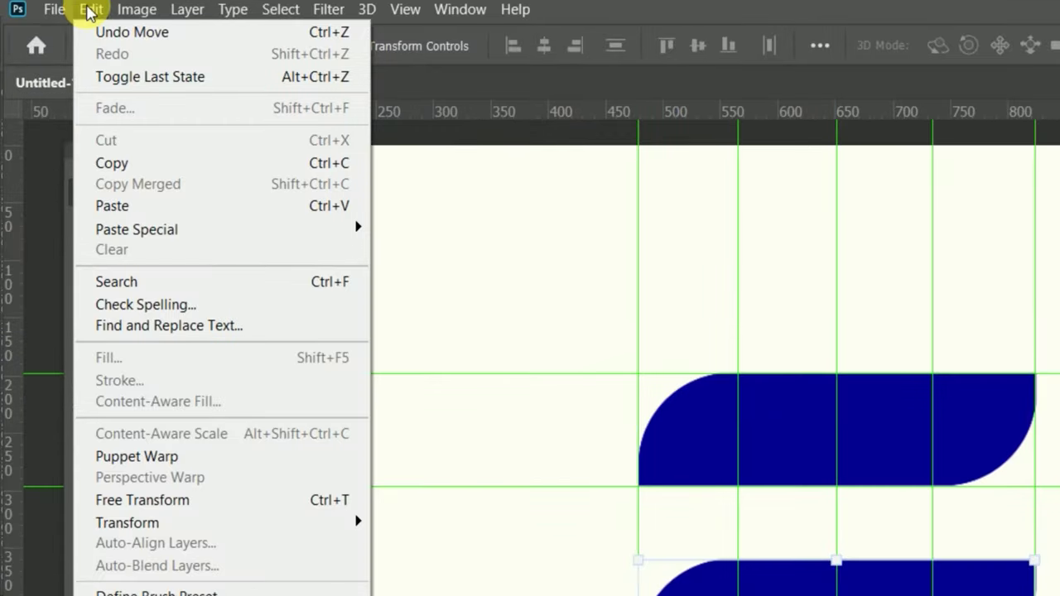
mouse_move(127, 149)
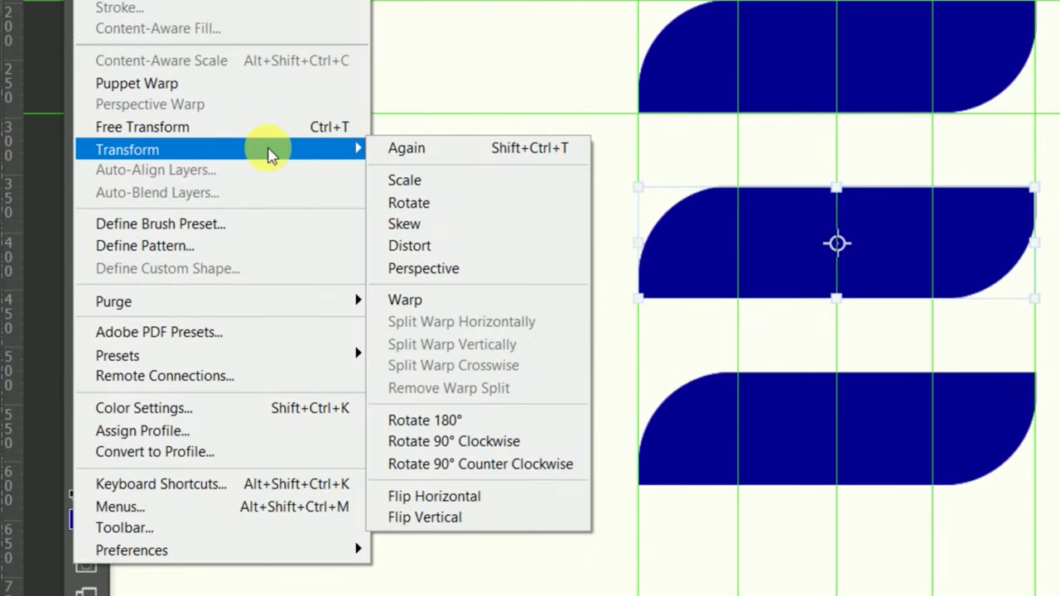
left_click(448, 521)
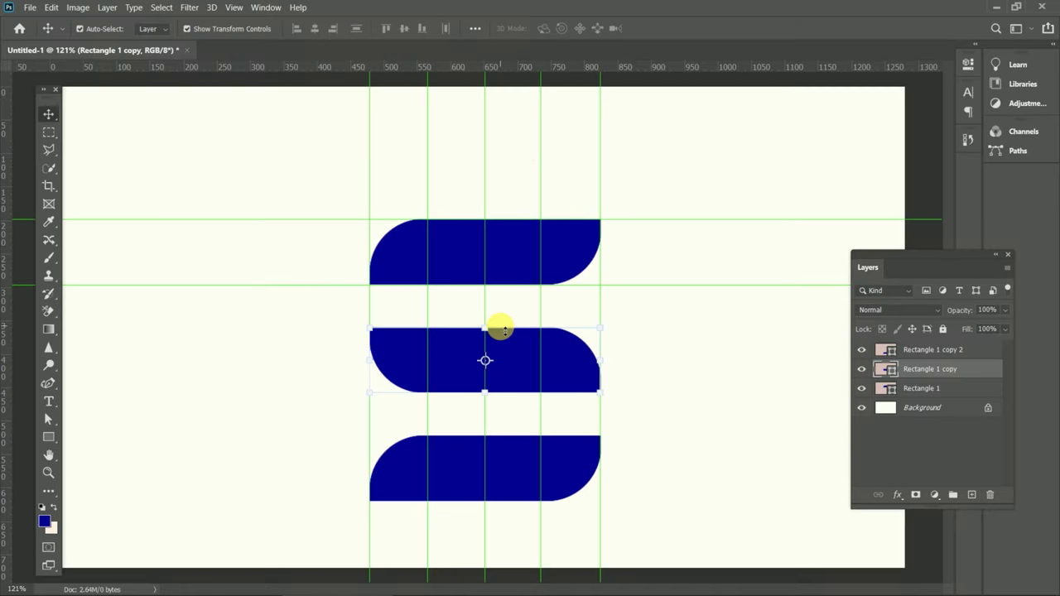
scroll(504, 330, "down", 1)
scroll(504, 329, "down", 1)
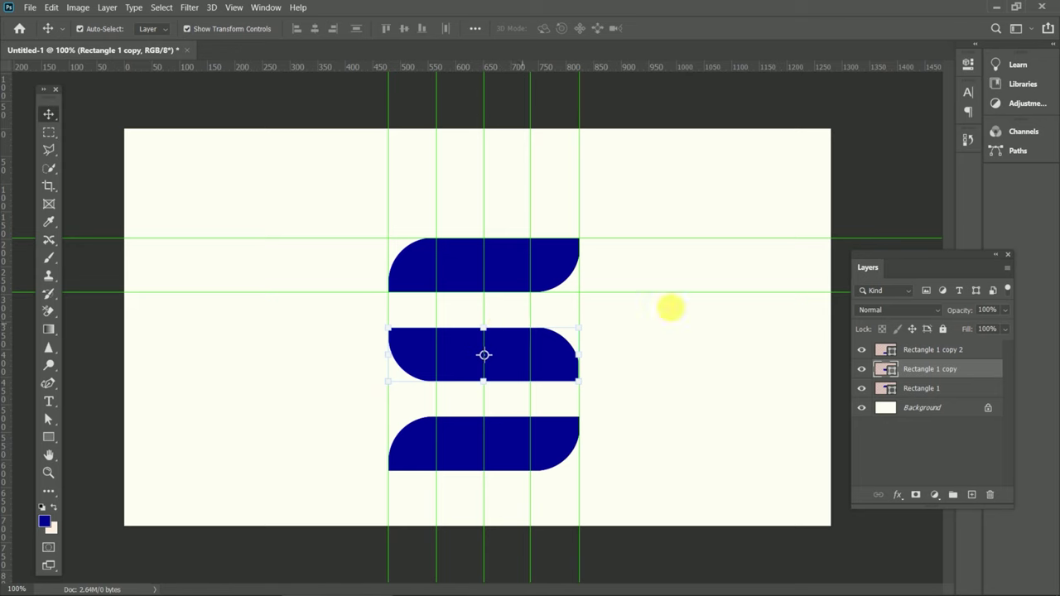
left_click(685, 310)
- Merge the three rectangle layers into one shape layer with Merge Shapes
left_click(578, 279)
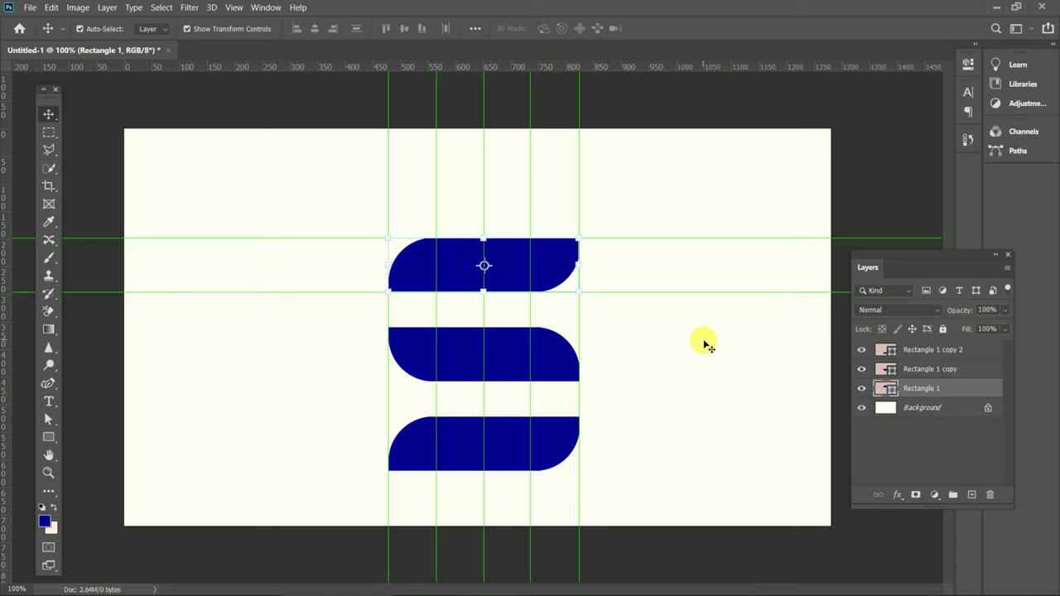
left_click(635, 400)
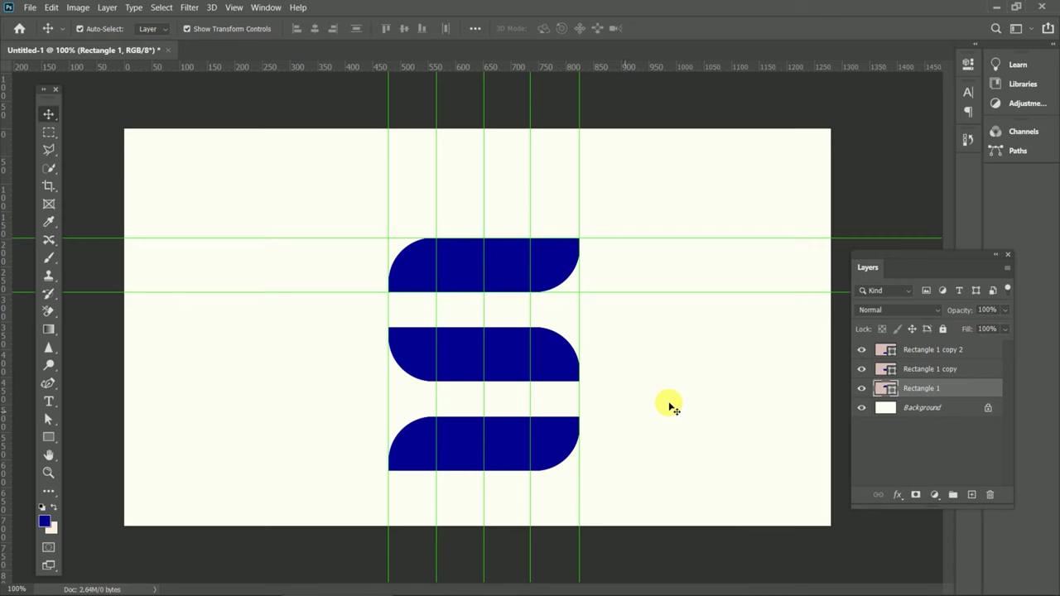
left_click(911, 351)
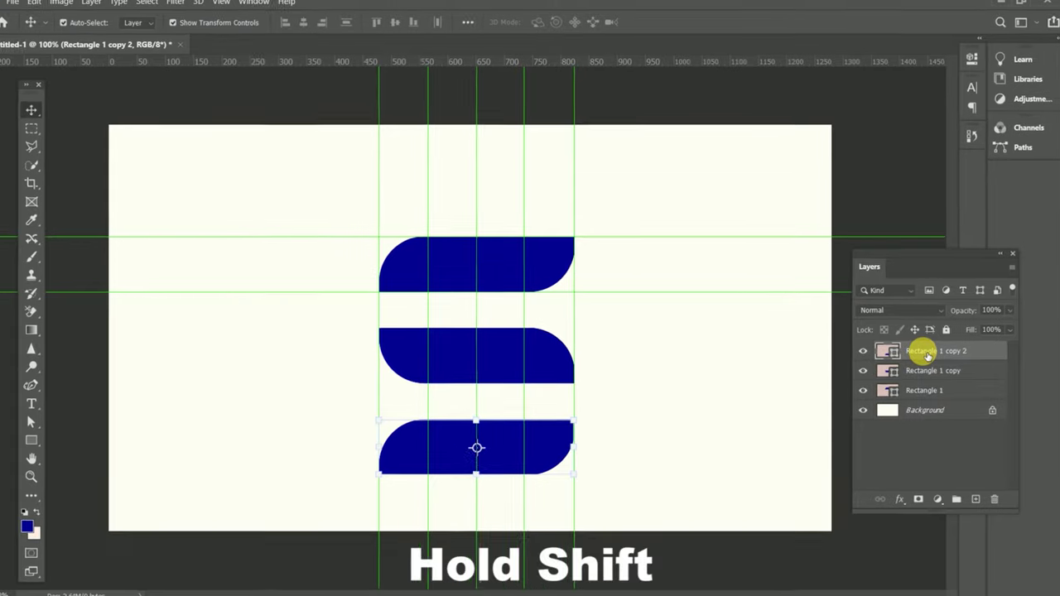
left_click(922, 390, "shift")
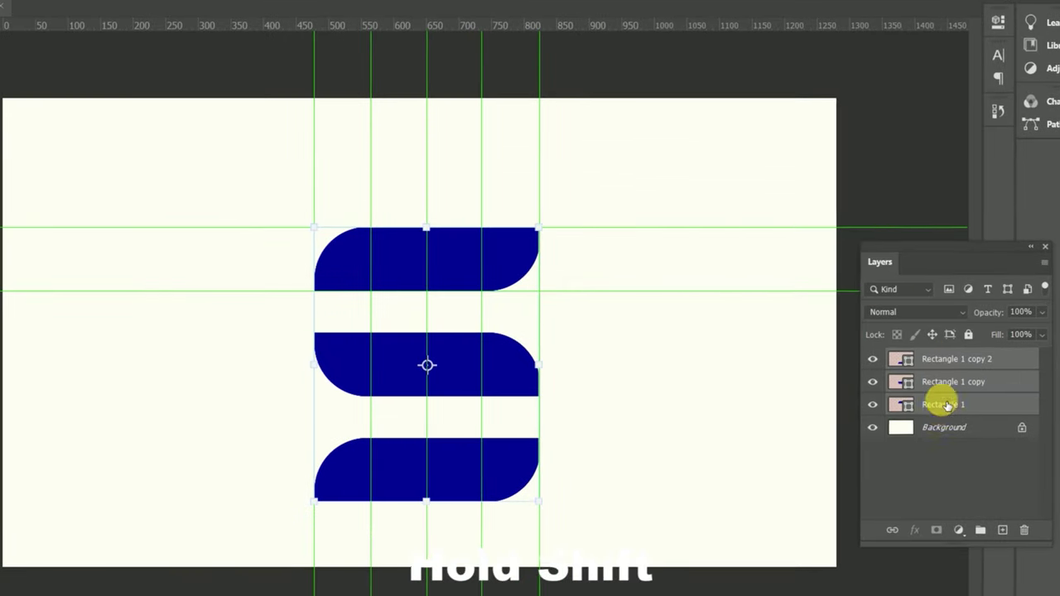
right_click(936, 404)
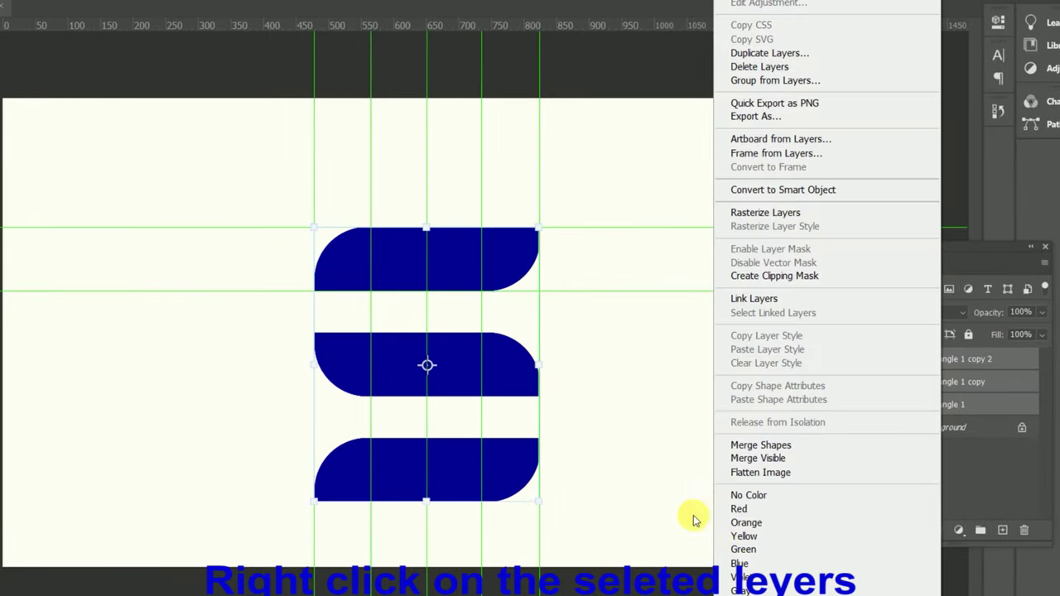
left_click(750, 446)
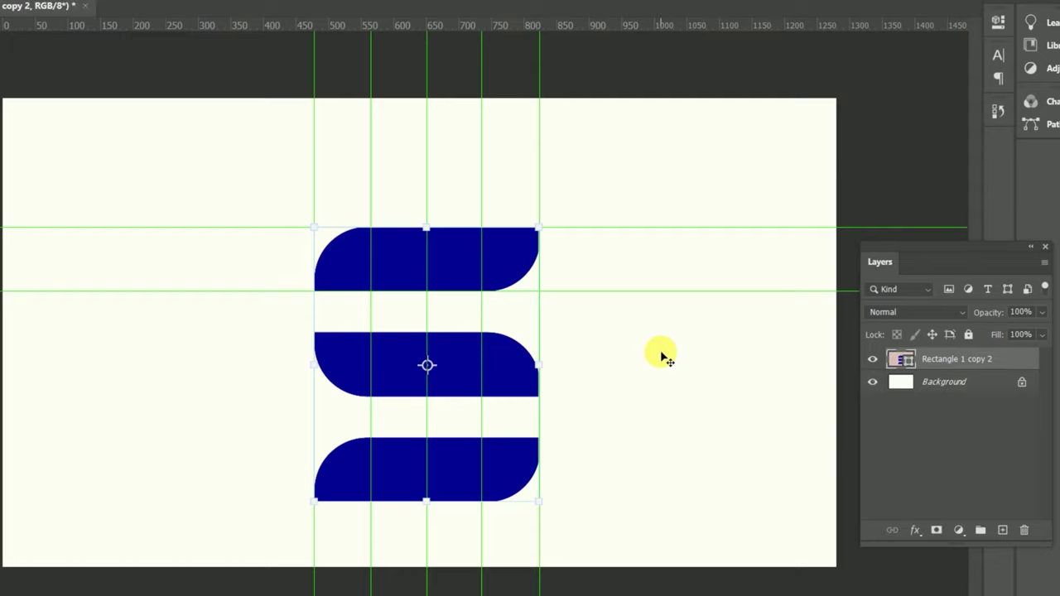
- Rename the merged layer to 's logo'
double_click(982, 359)
double_click(985, 361)
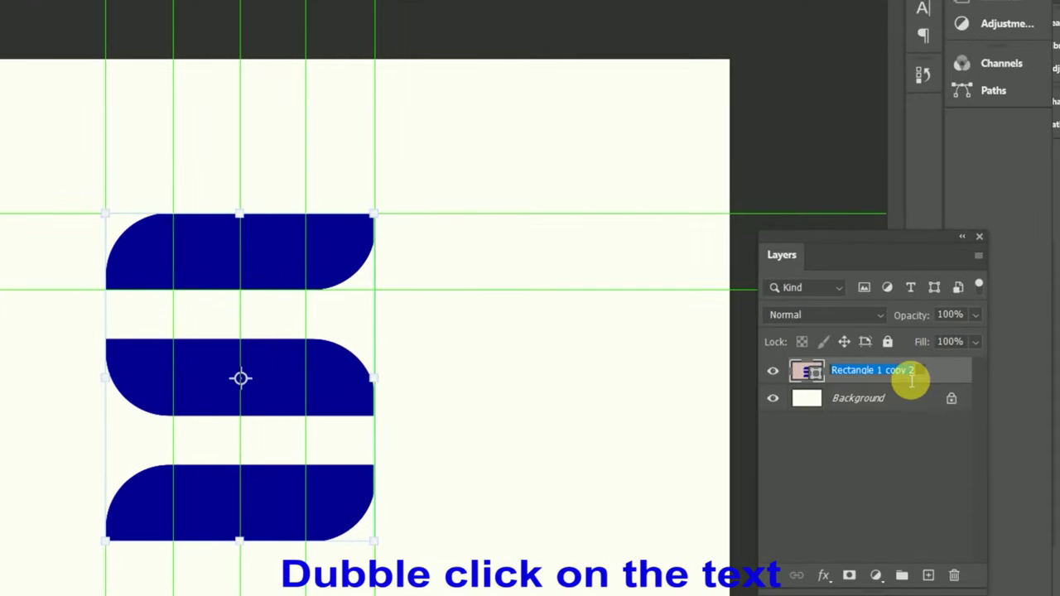
key("BackSpace")
type("s logo")
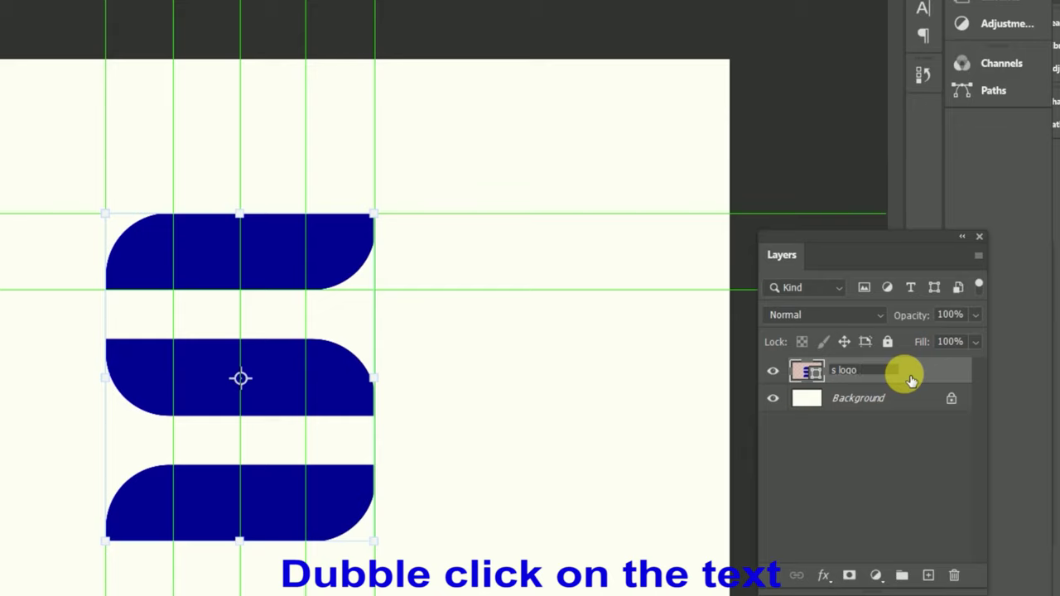
left_click(911, 379)
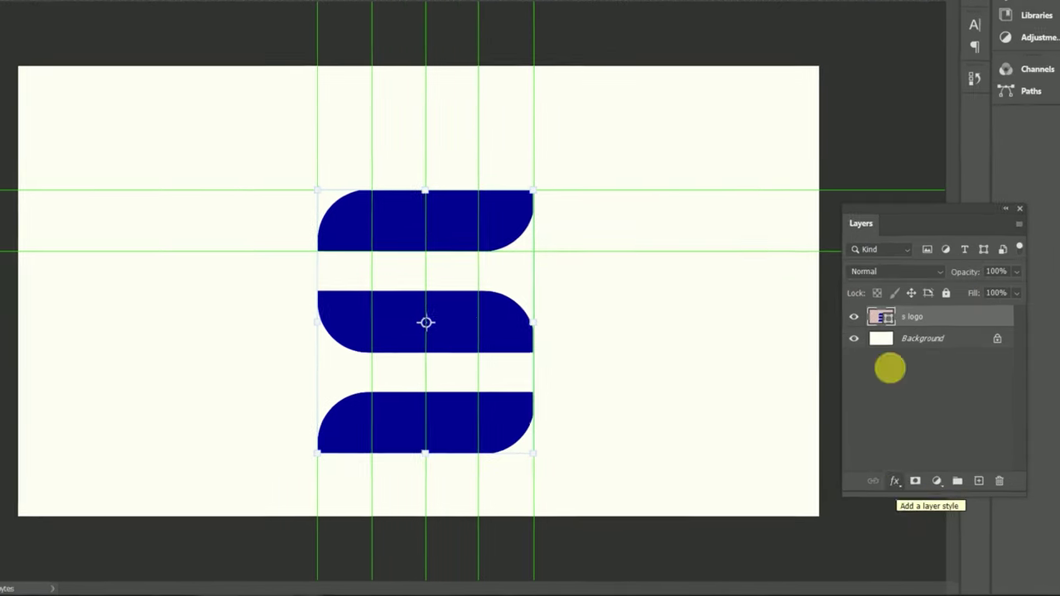
- Add a Drop Shadow to 's logo' with 15% opacity, 20 px distance and 9 px size
left_click(894, 476)
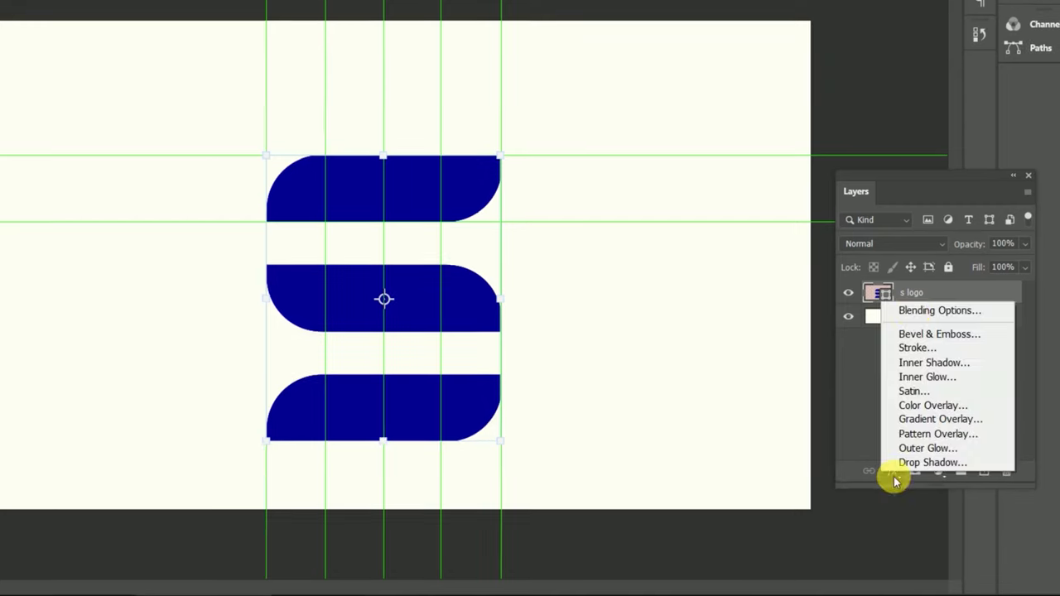
left_click(922, 463)
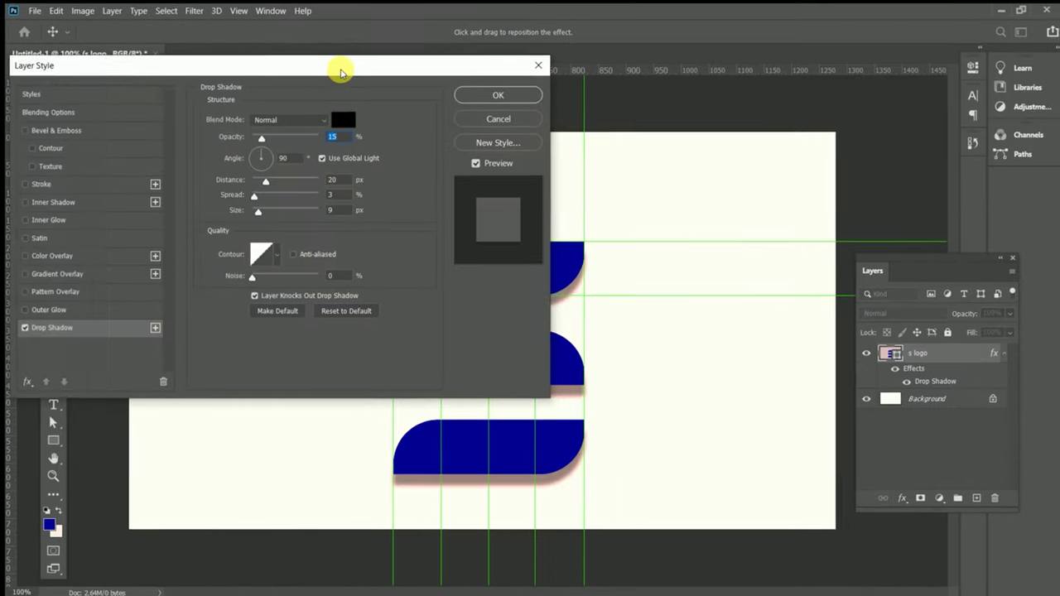
left_click_drag(343, 71, 190, 82)
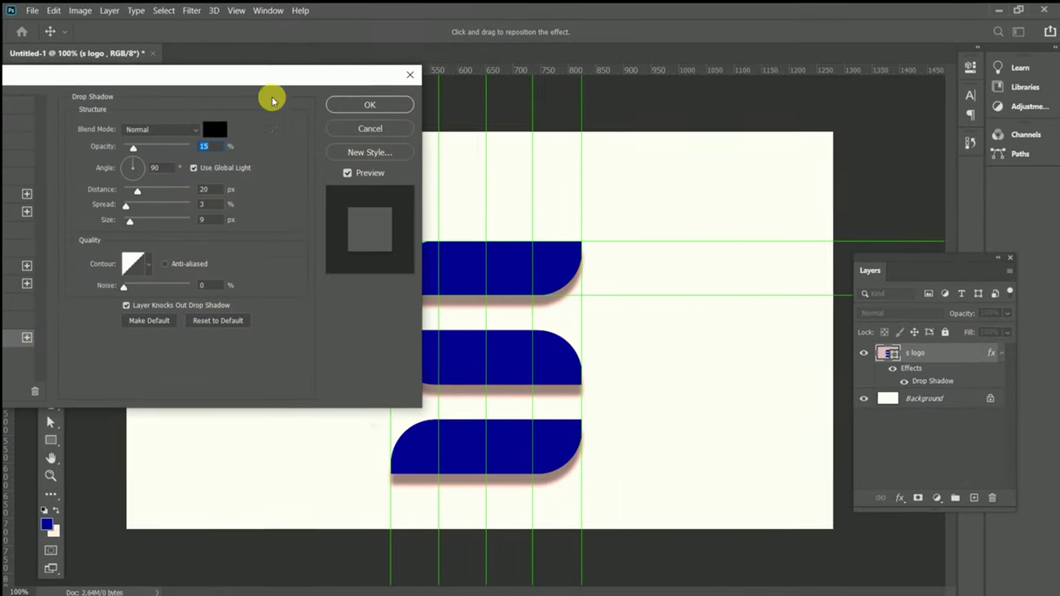
left_click_drag(254, 73, 201, 83)
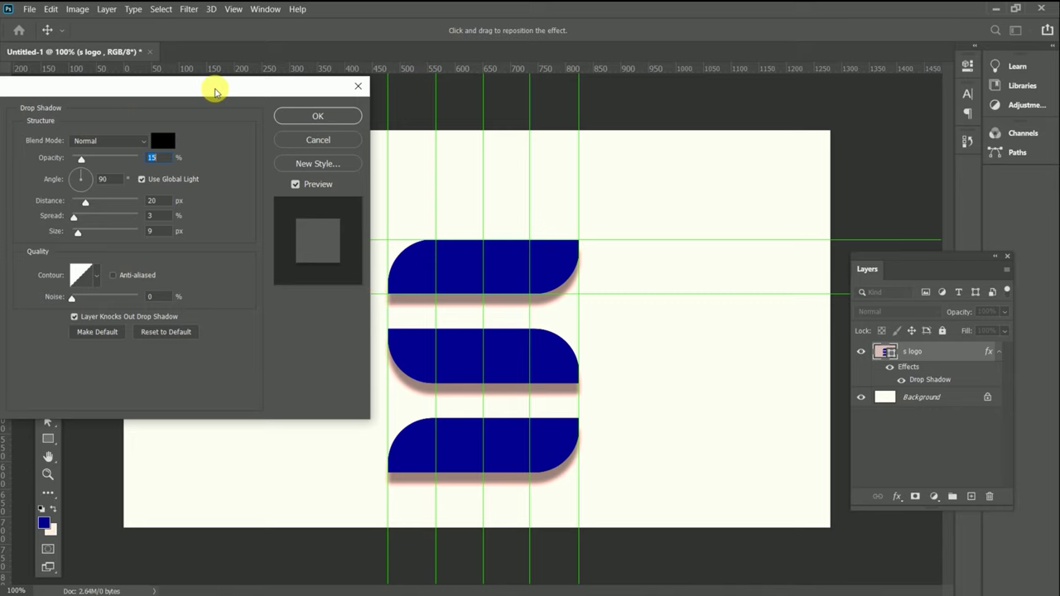
key("alt")
mouse_move(143, 87)
left_mouse_down()
mouse_move(334, 48)
mouse_move(193, 81)
left_mouse_up()
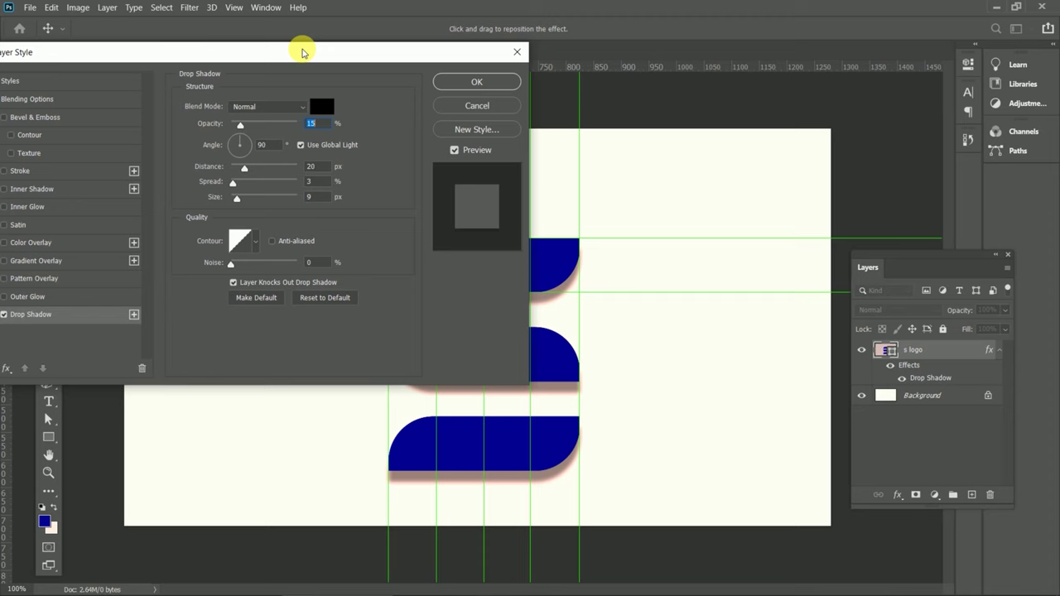
left_click(194, 134)
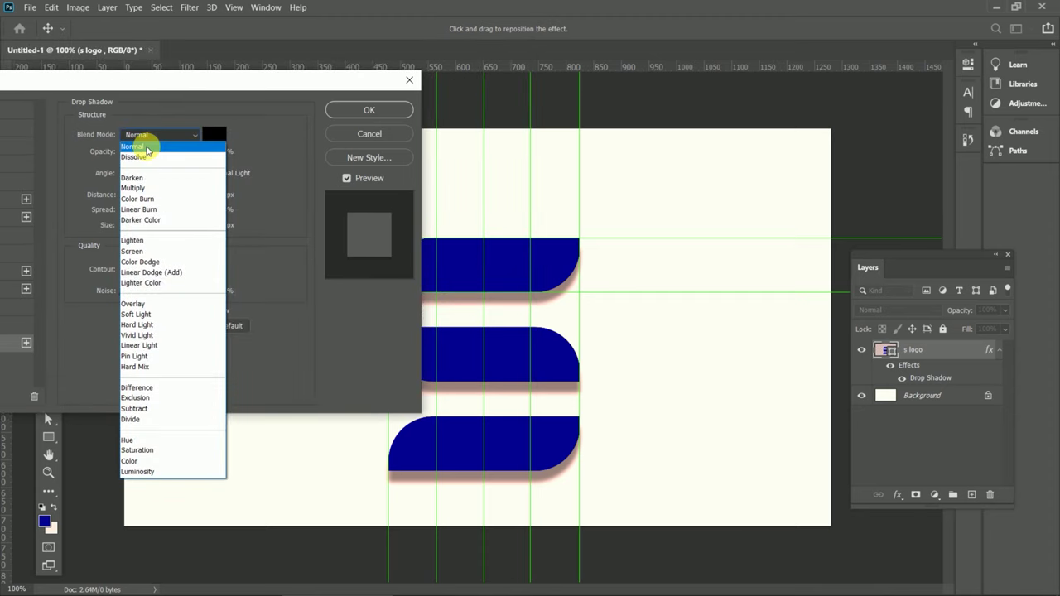
- Give the drop shadow Normal blend, 133° angle, 9% opacity, 18 px distance and 6 px size
left_click(147, 149)
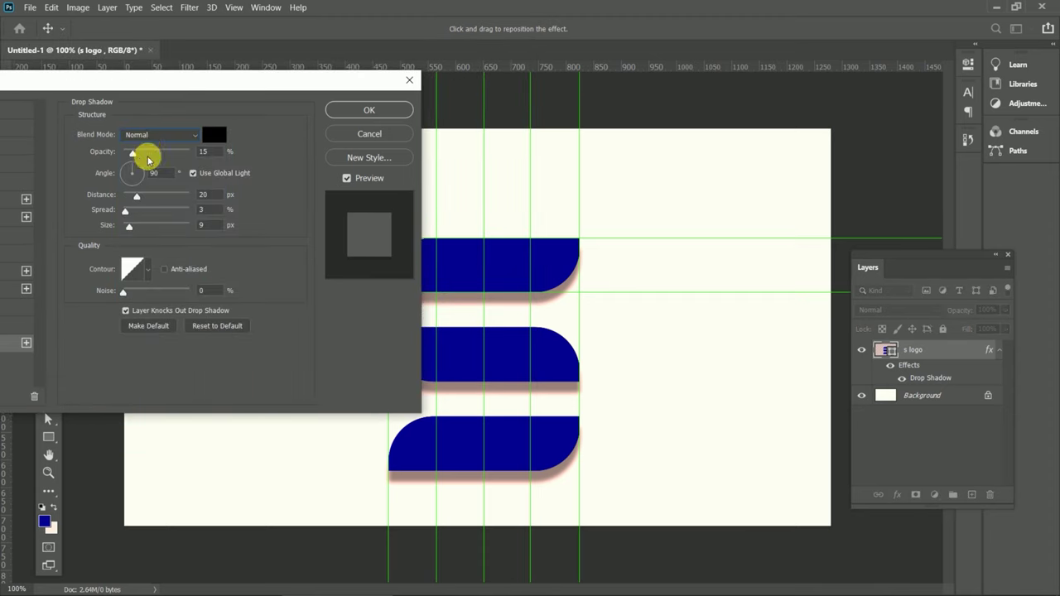
left_click_drag(138, 170, 125, 169)
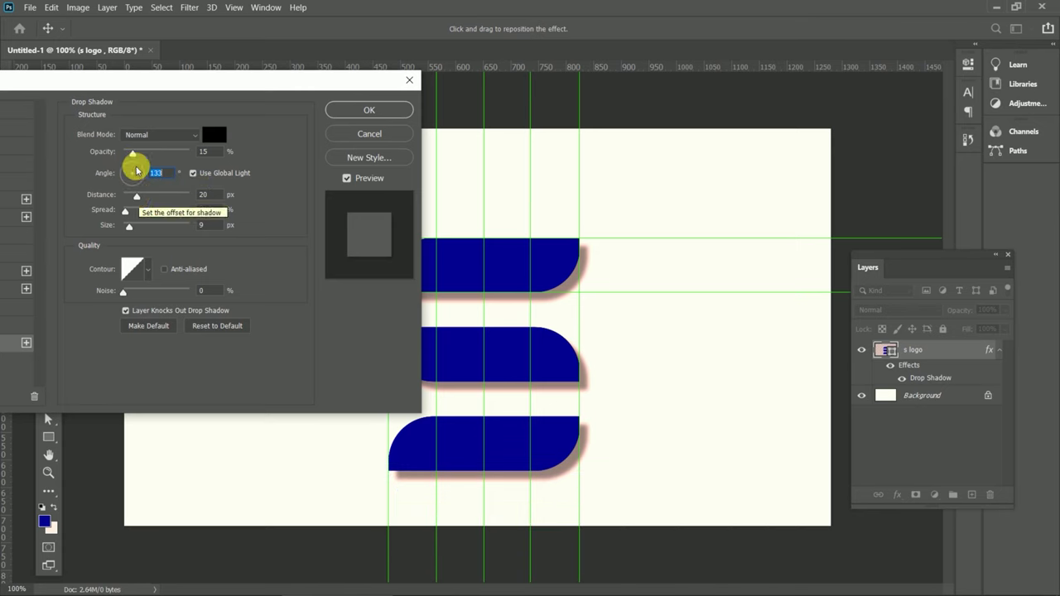
left_click_drag(132, 155, 129, 158)
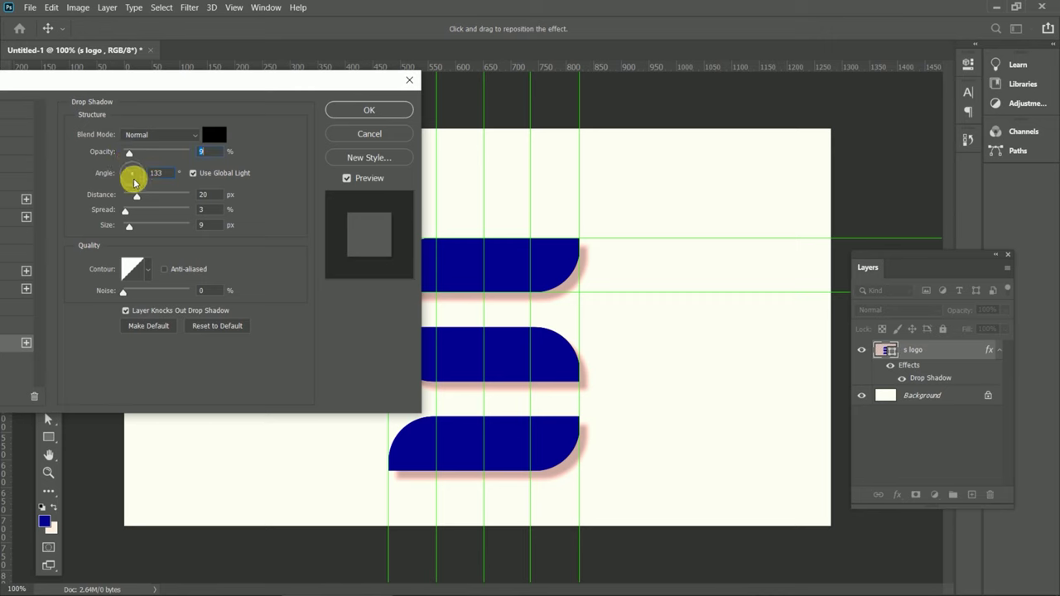
left_click_drag(138, 199, 134, 200)
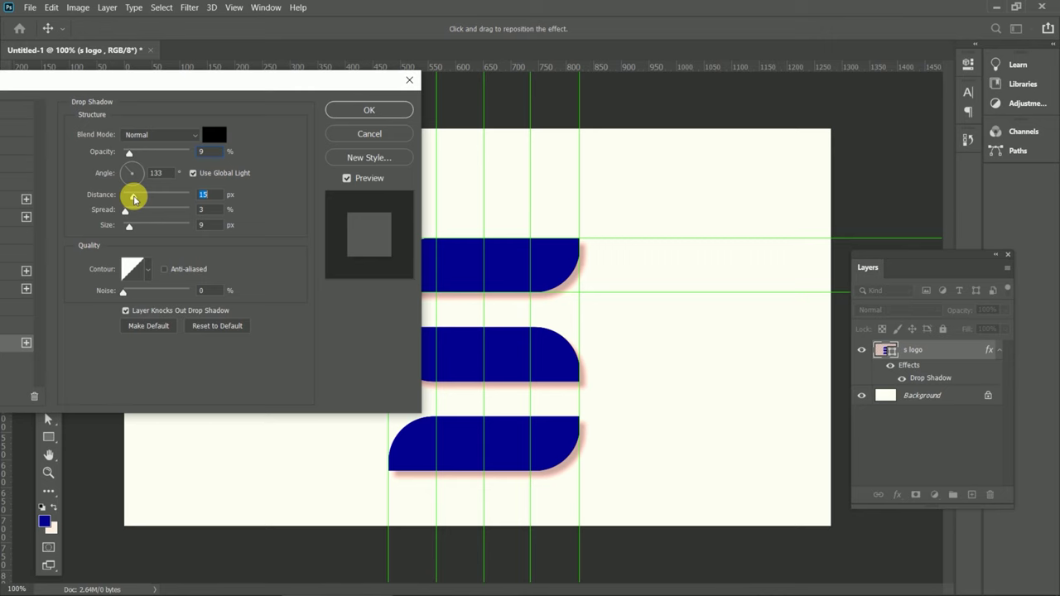
mouse_move(134, 198)
left_mouse_down()
mouse_move(136, 218)
mouse_move(186, 217)
mouse_move(123, 213)
left_mouse_up()
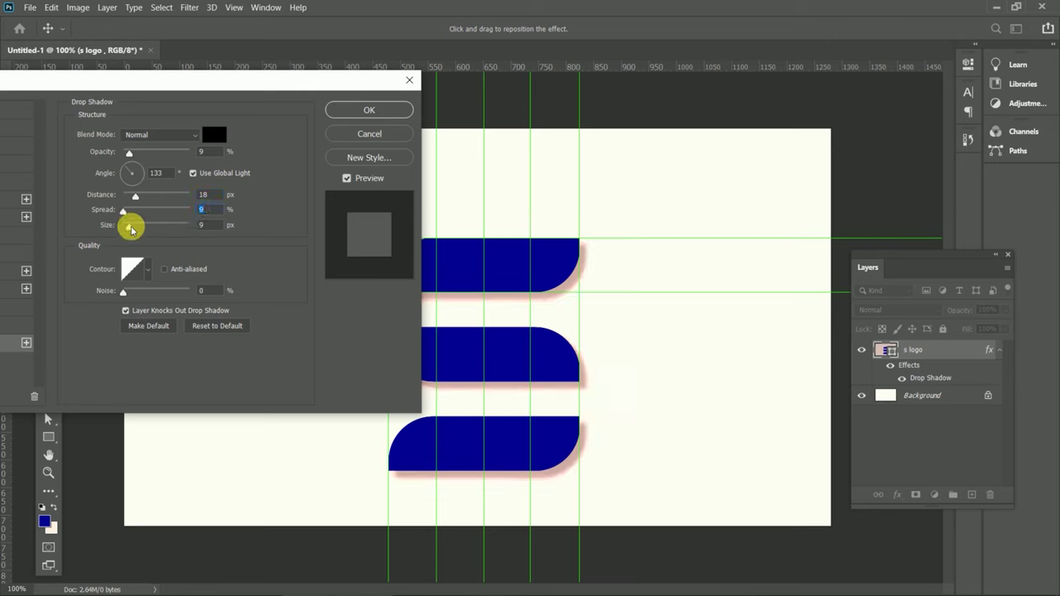
left_click_drag(131, 230, 126, 238)
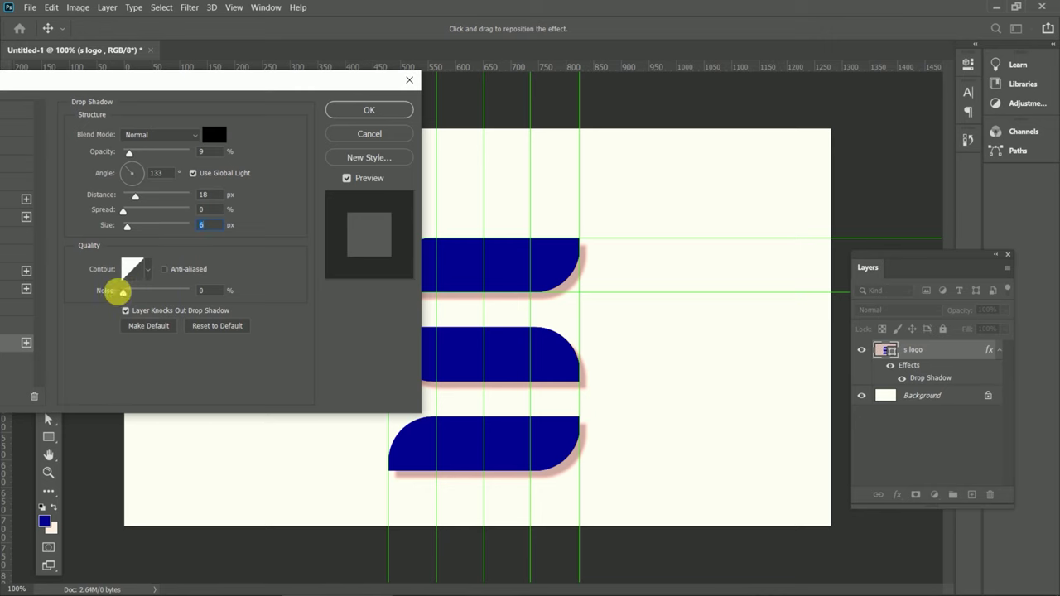
- Set shadow noise to 100% then back to 0%, apply the style, and return to the logo document
left_click_drag(169, 301, 255, 322)
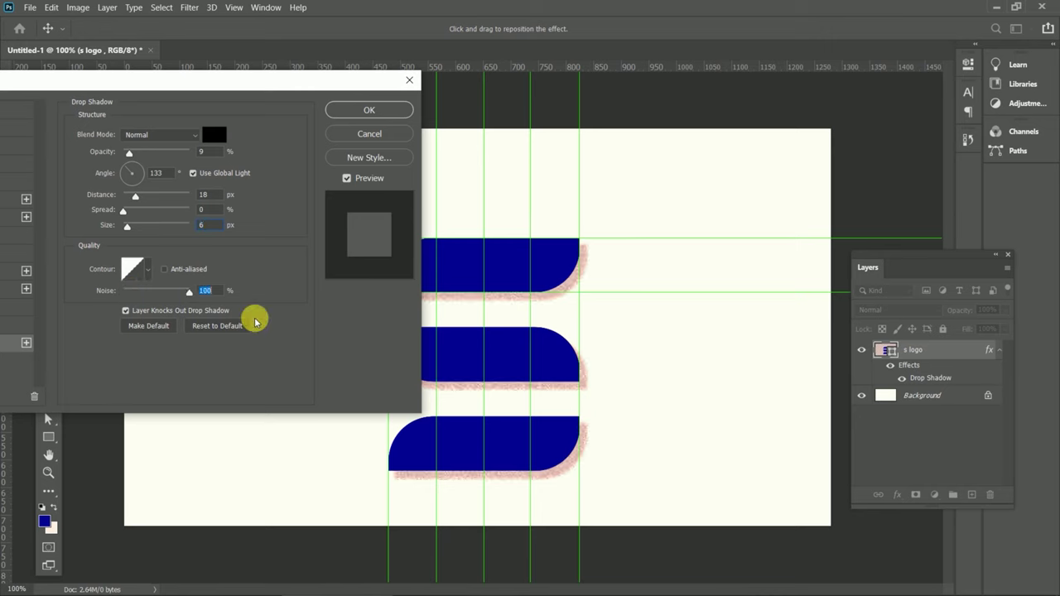
left_click_drag(188, 292, 122, 294)
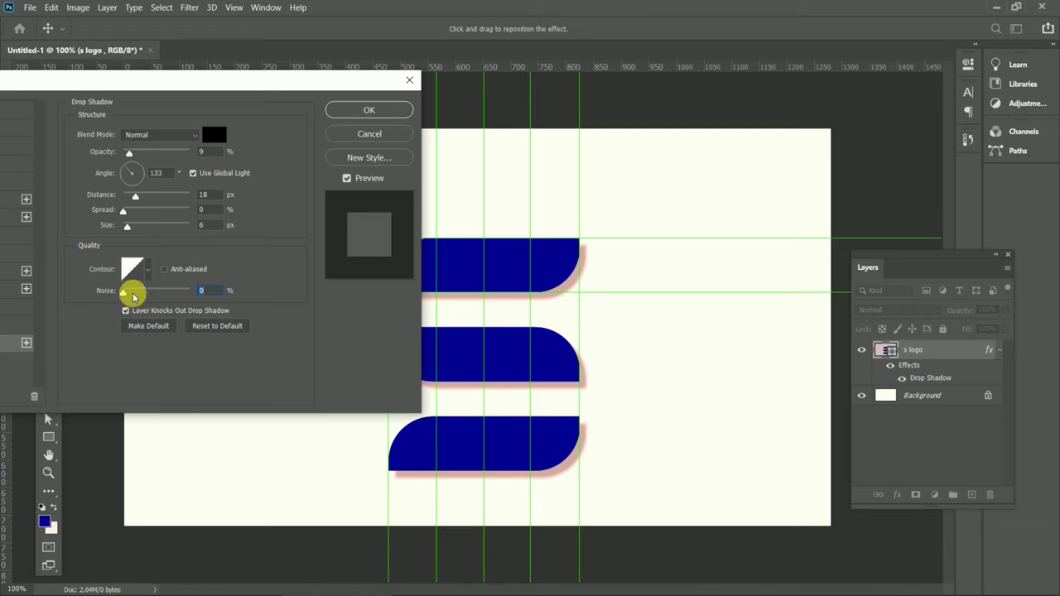
left_click(346, 110)
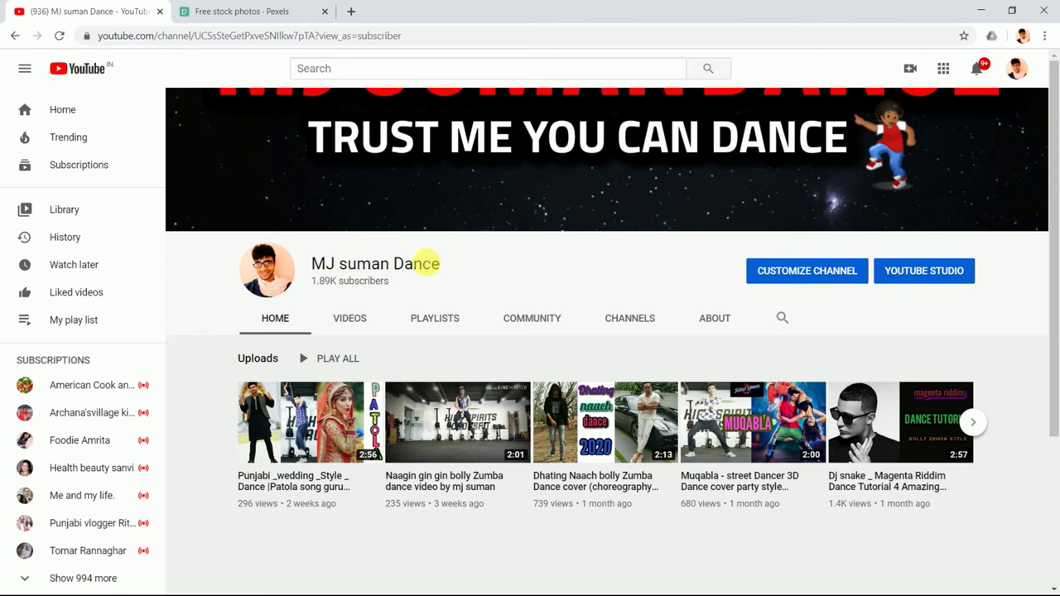
left_click(984, 9)
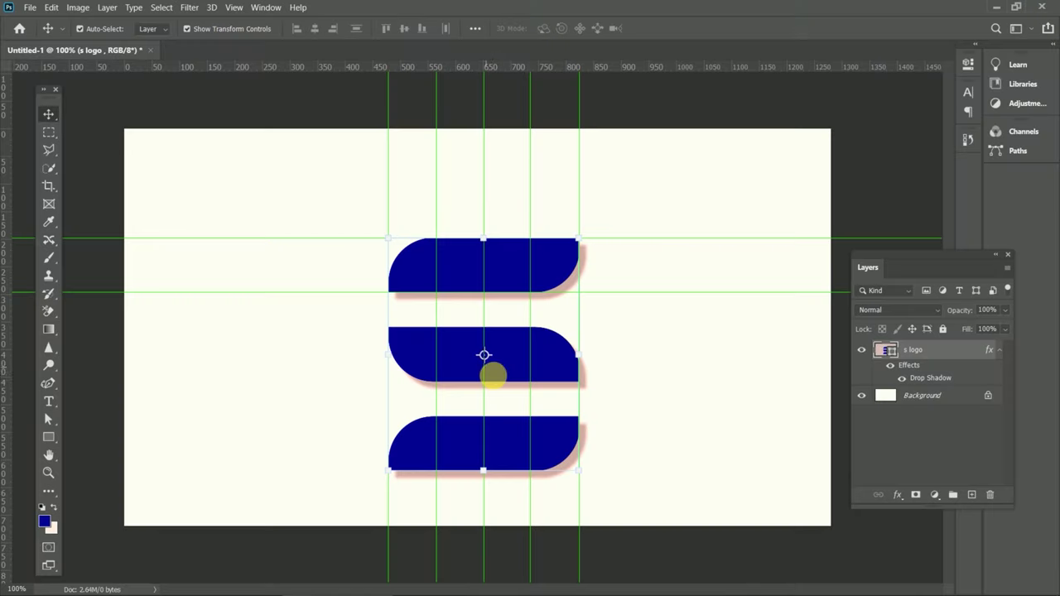
- Open mj Png.png and drag the dancer silhouette into the Untitled-1 document as Layer 1
key("ctrl+minus")
key("ctrl+plus")
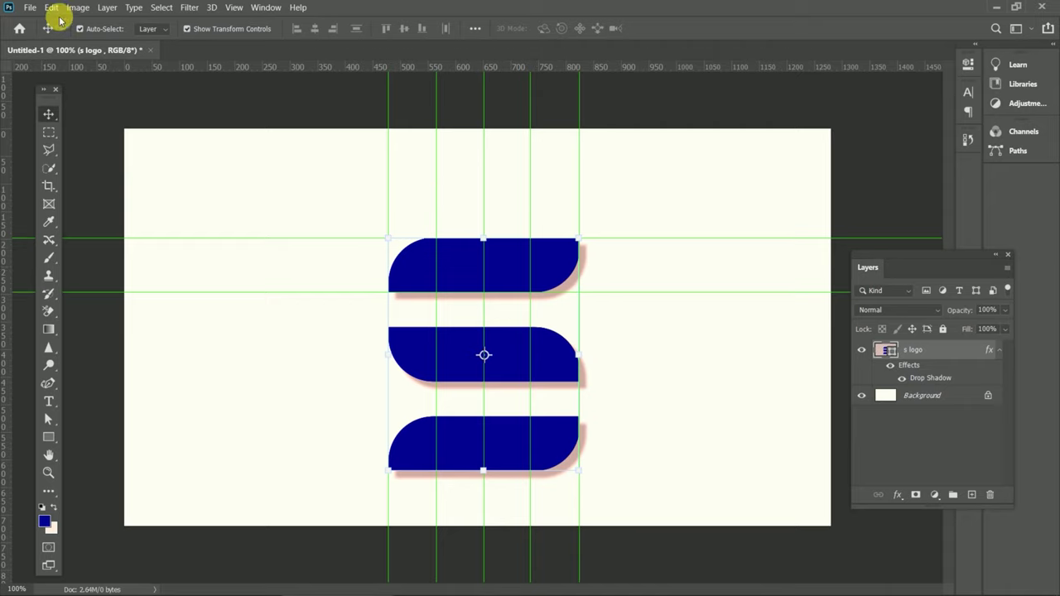
key("ctrl+o")
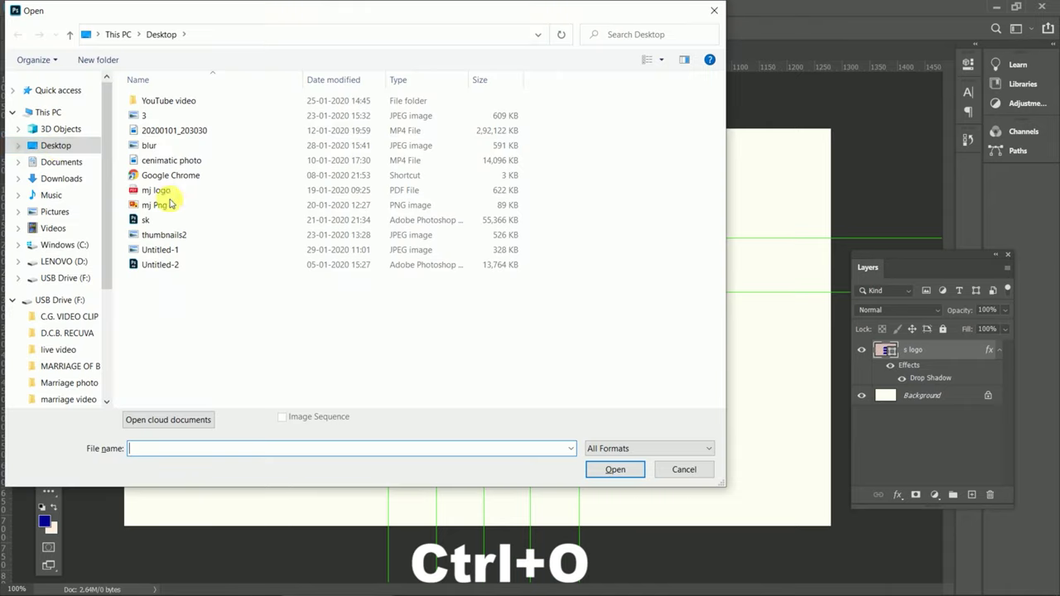
left_click(155, 207)
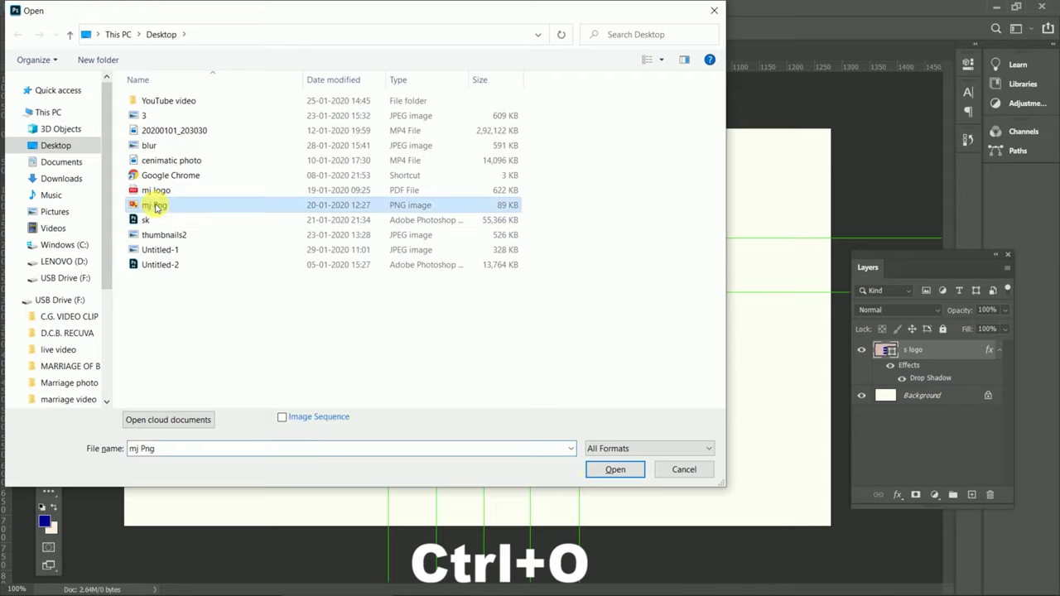
left_click(614, 470)
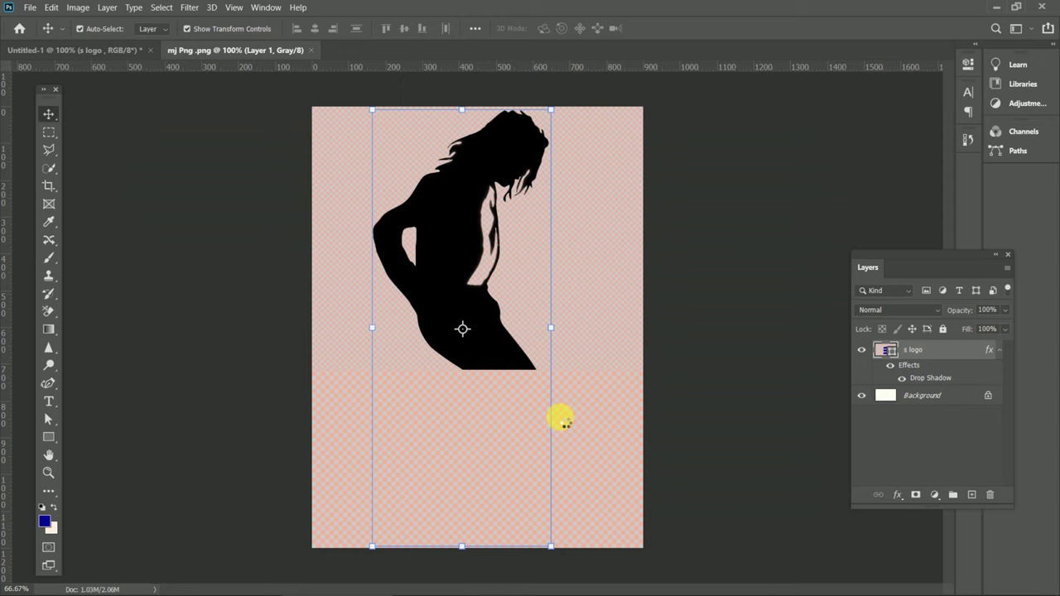
mouse_move(501, 379)
left_mouse_down()
mouse_move(206, 294)
mouse_move(108, 53)
left_mouse_up()
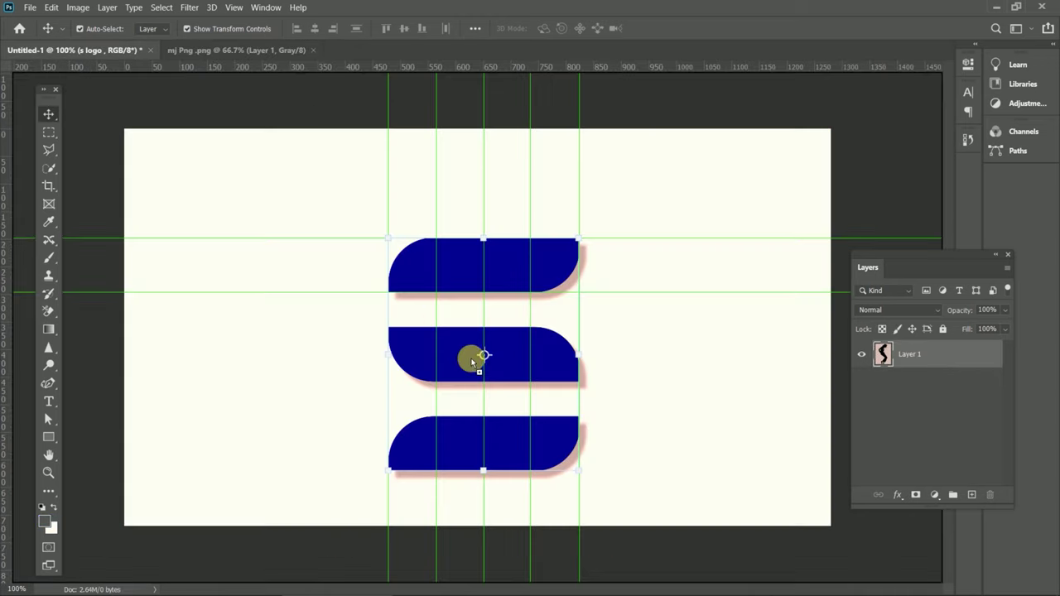
left_click_drag(107, 53, 470, 360)
- Scale the silhouette to about 33% and nudge it to sit centred over the S bars
key("ctrl+t")
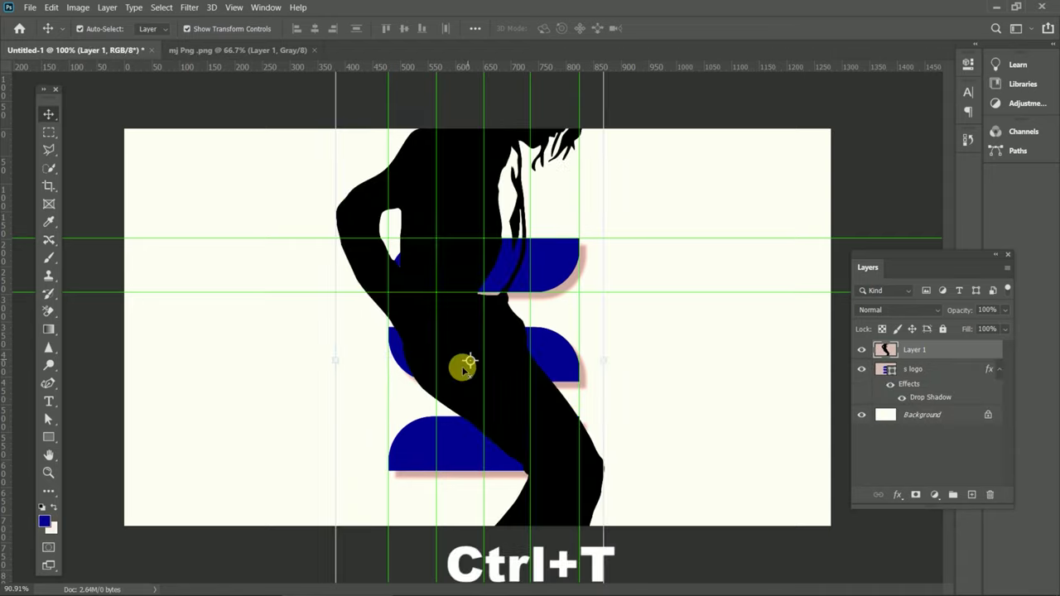
mouse_move(557, 138)
left_mouse_down()
mouse_move(439, 418)
mouse_move(500, 302)
left_mouse_up()
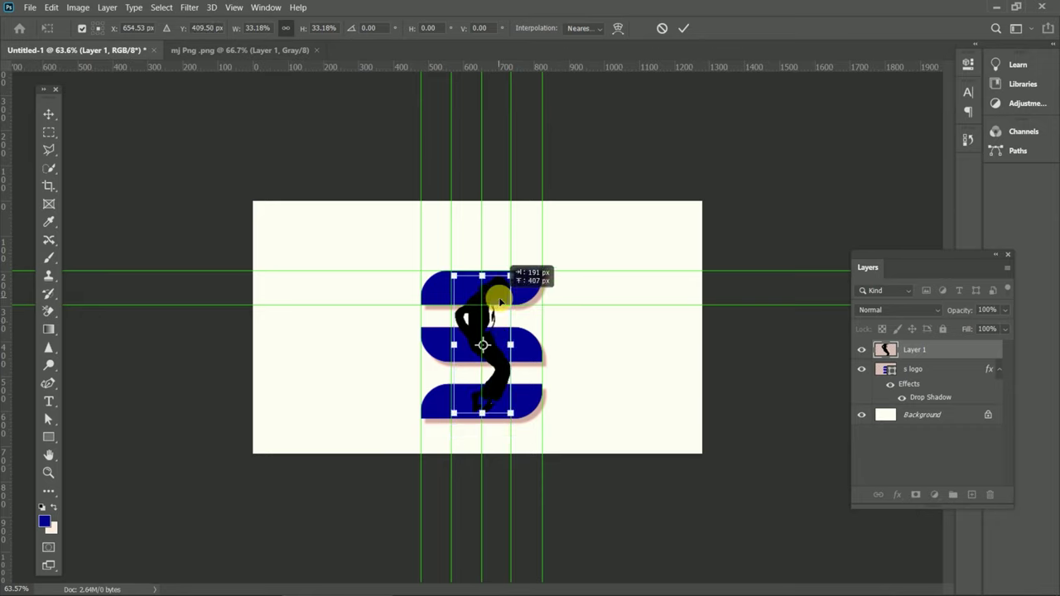
left_click(497, 345)
scroll(499, 346, "up", 1)
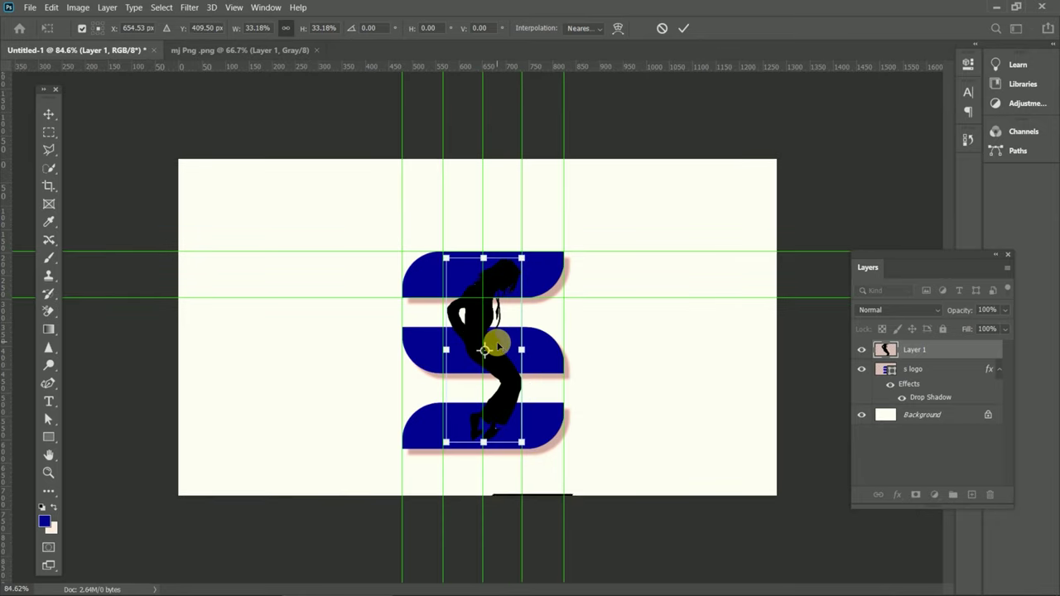
scroll(500, 347, "up", 1)
scroll(497, 346, "up", 1)
scroll(497, 347, "up", 1)
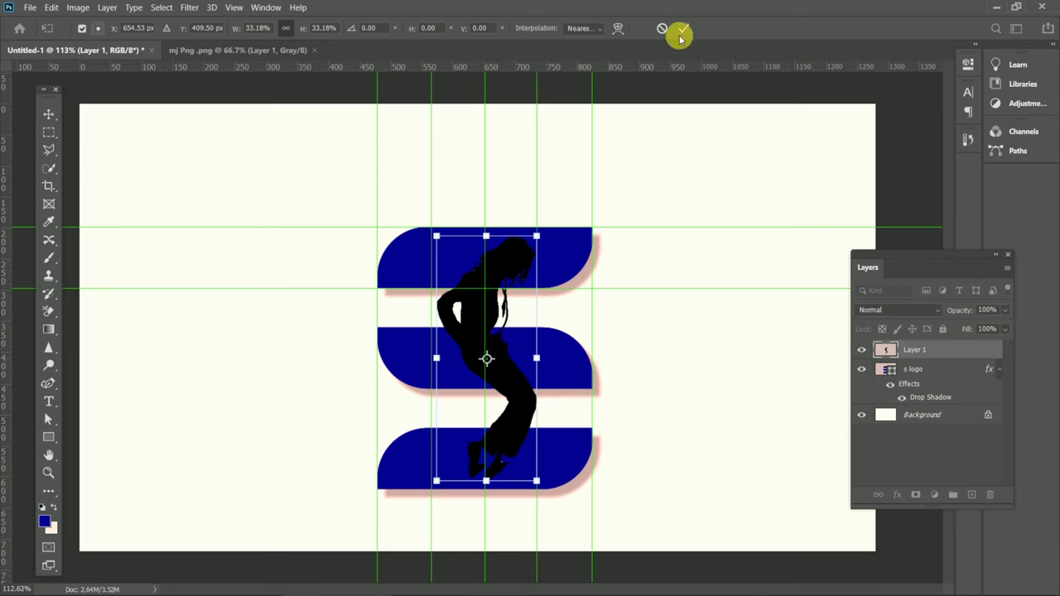
double_click(488, 357)
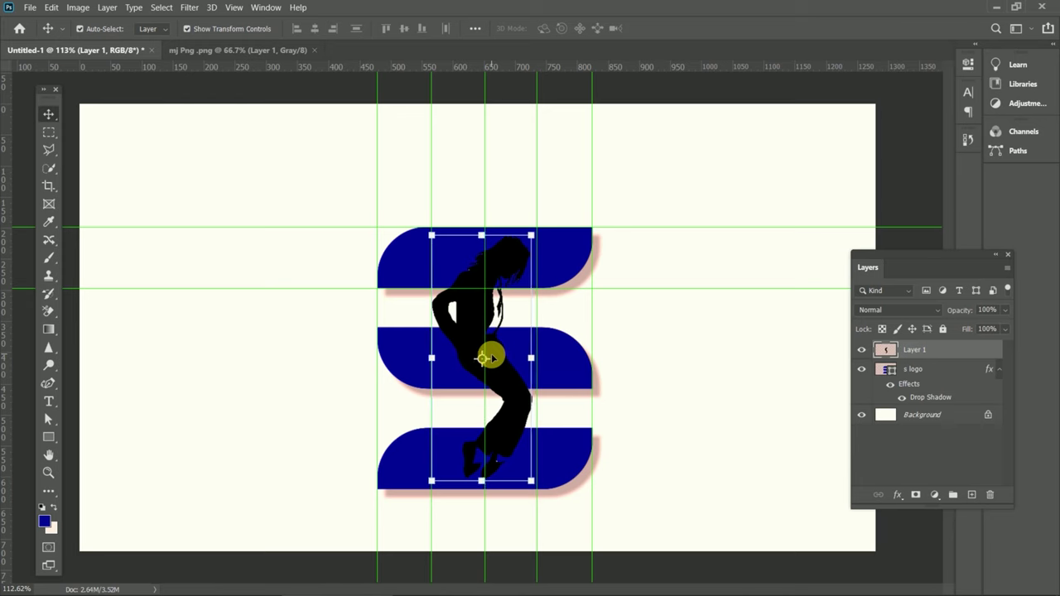
left_click_drag(486, 358, 485, 358)
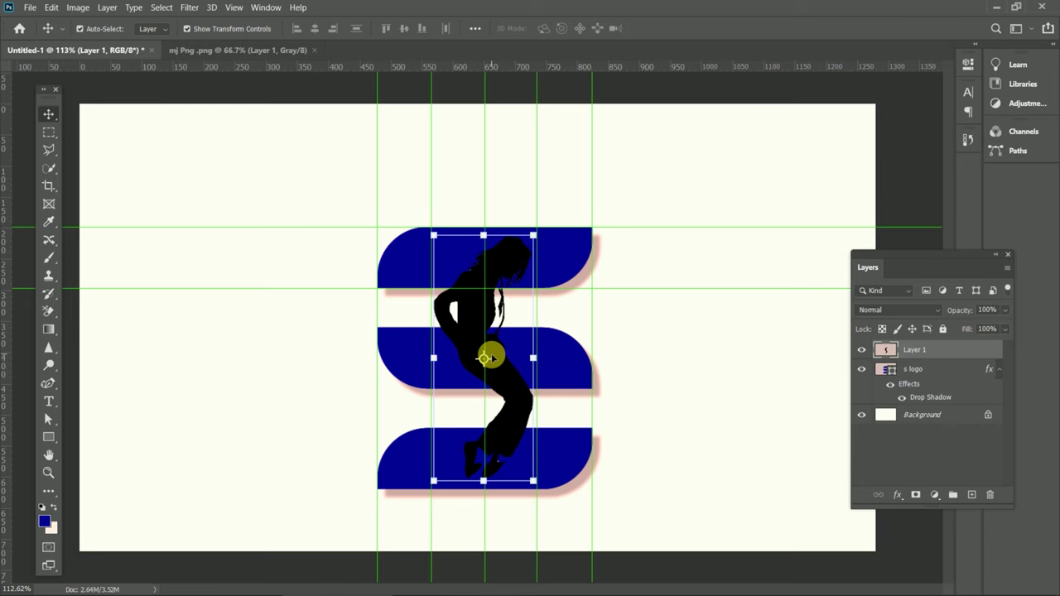
left_click_drag(487, 358, 487, 357)
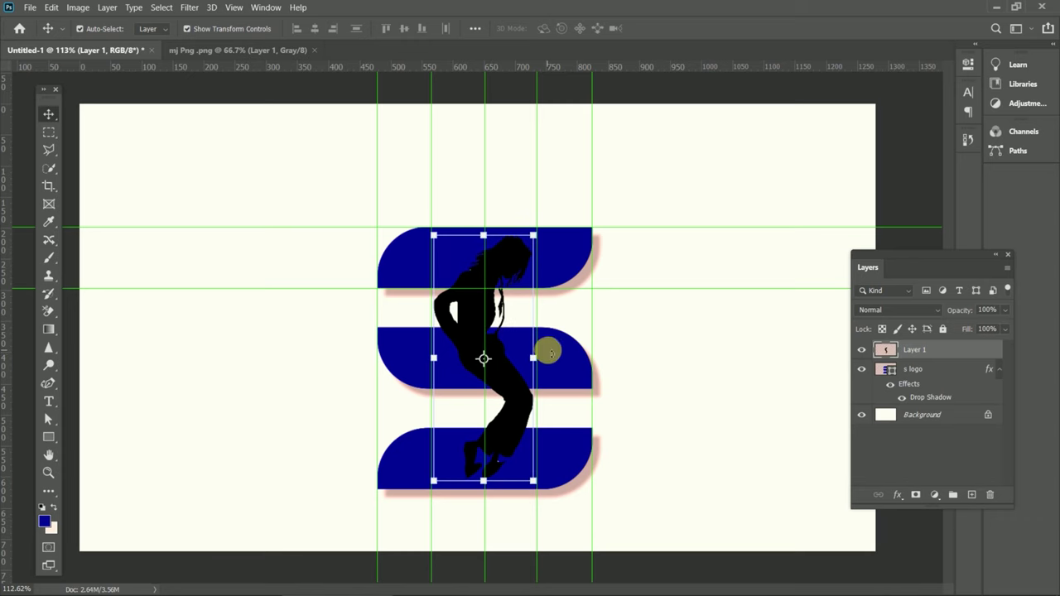
- Convert the silhouette layer into a smart object
right_click(942, 347)
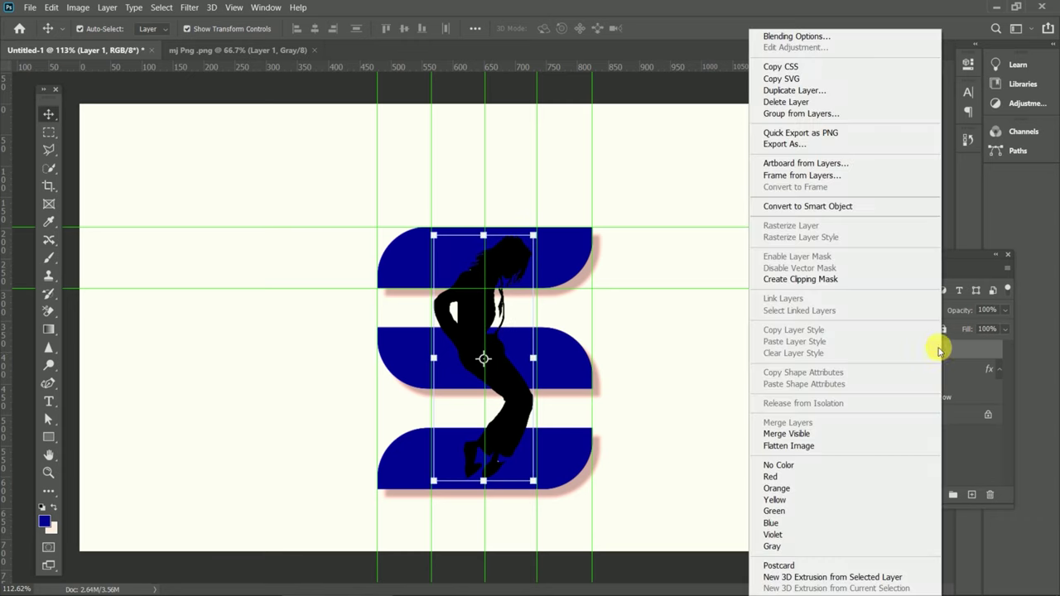
left_click(807, 205)
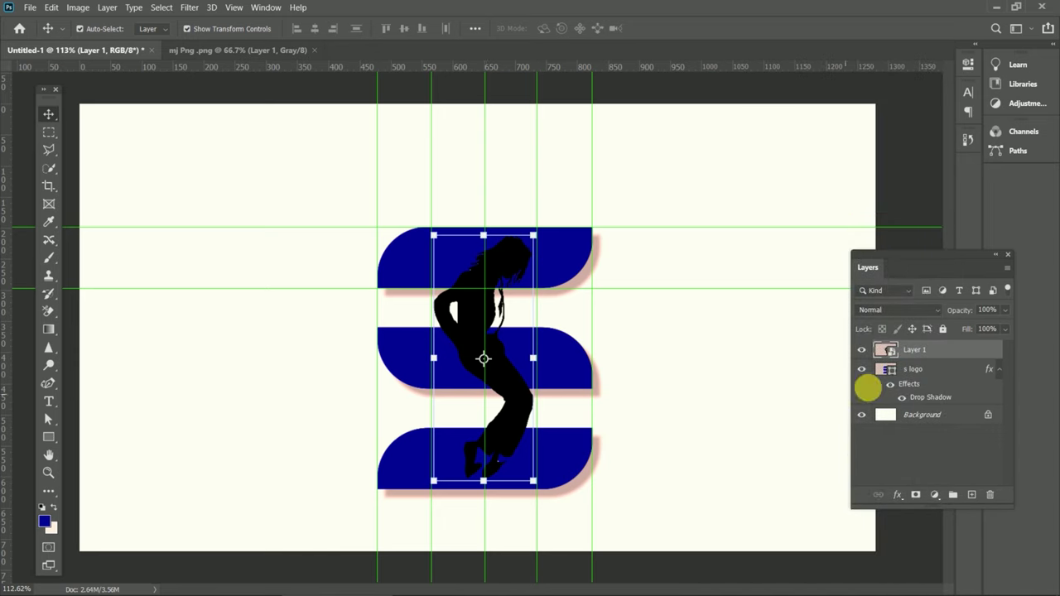
scroll(510, 360, "down", 1)
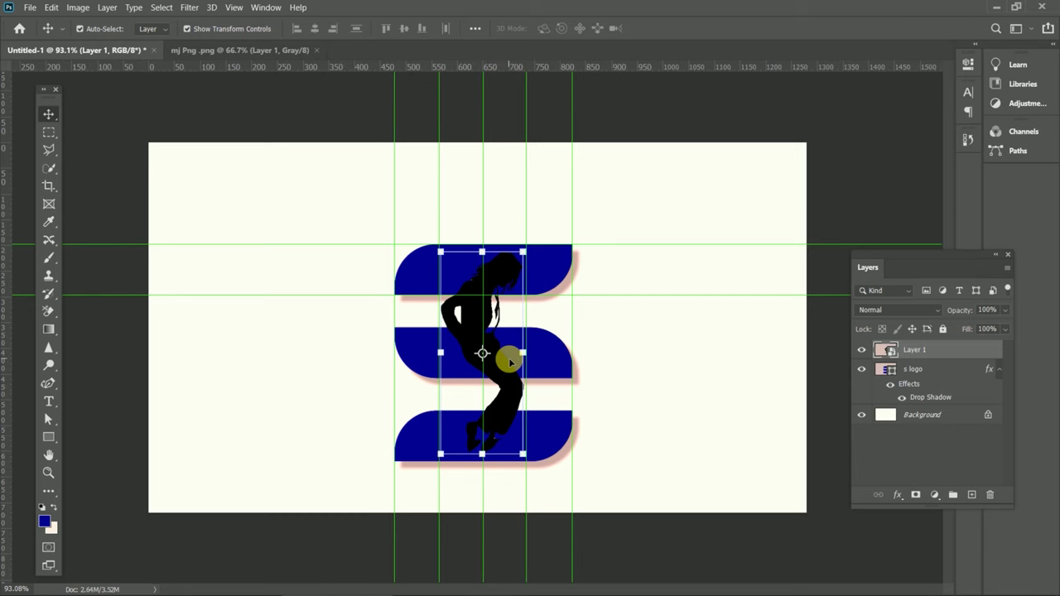
scroll(509, 364, "up", 3)
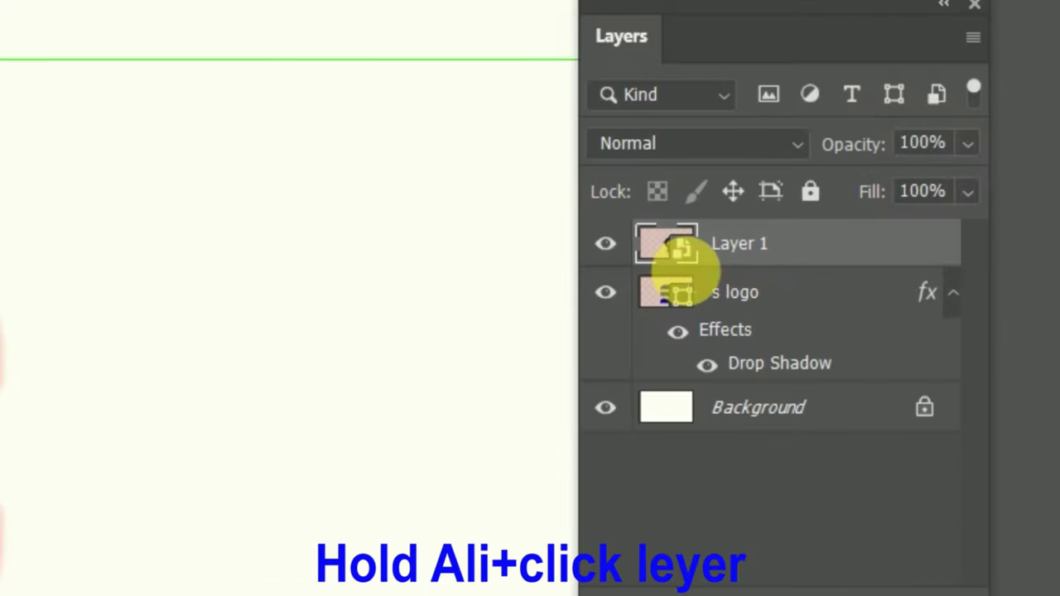
- Clip the silhouette to the s logo layer so it shows only inside the navy bars
left_click(689, 269, "alt")
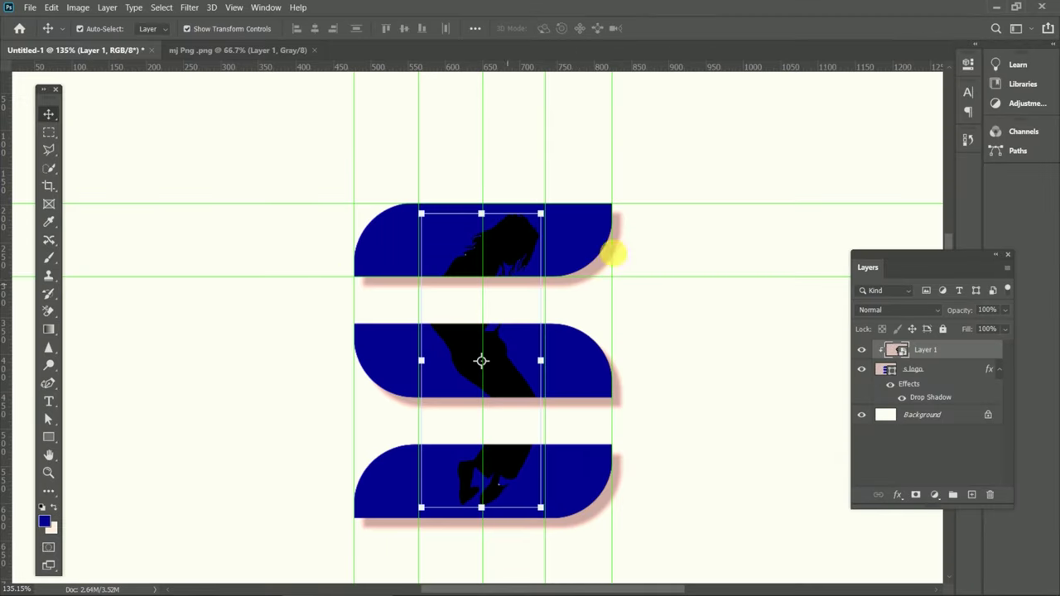
scroll(551, 239, "down", 3)
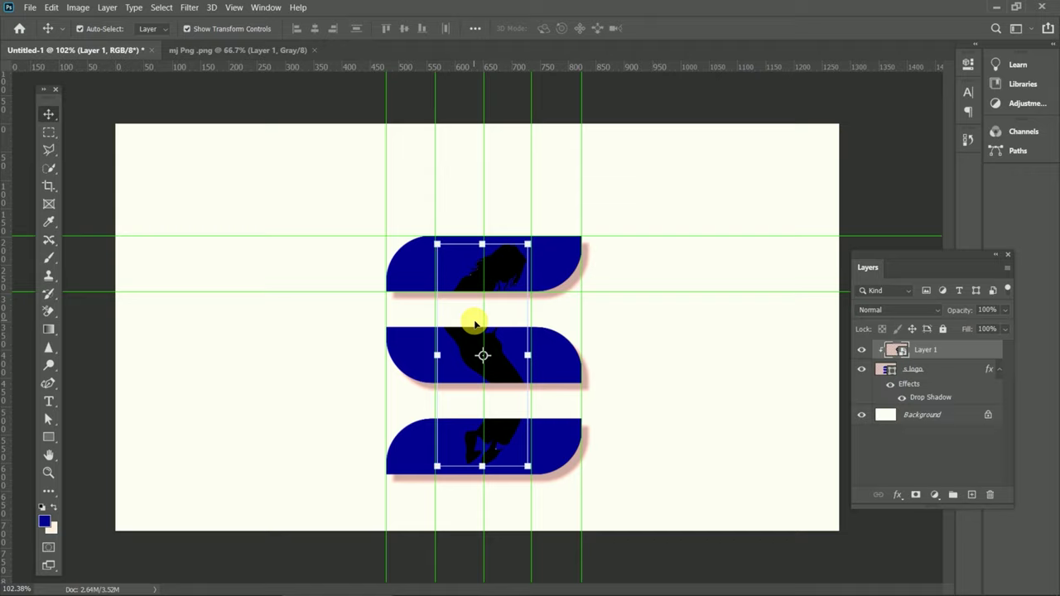
scroll(476, 327, "down", 1)
left_click(607, 365)
scroll(607, 364, "up", 1)
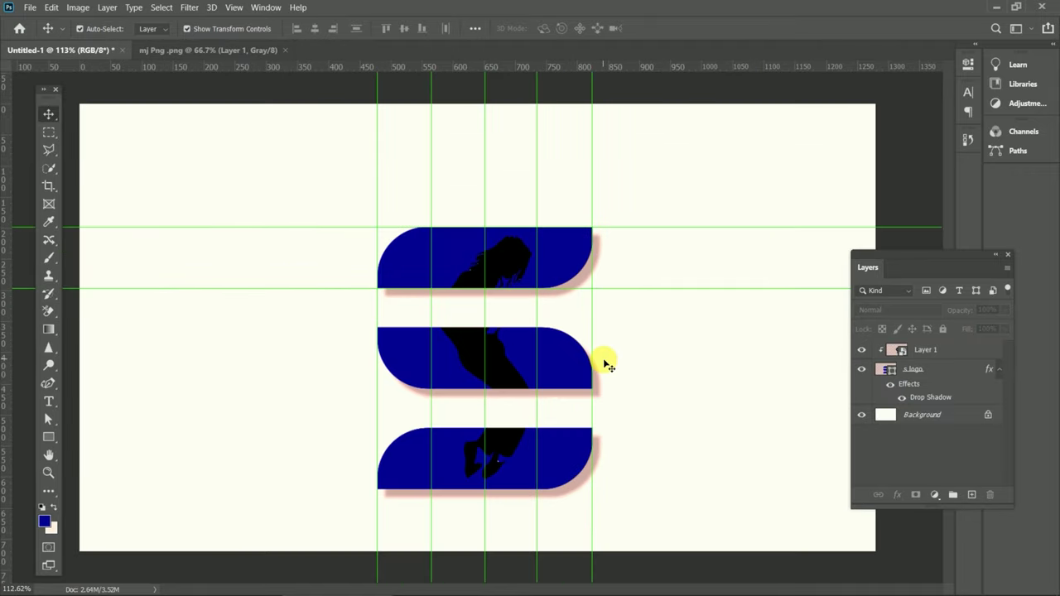
scroll(497, 359, "up", 1)
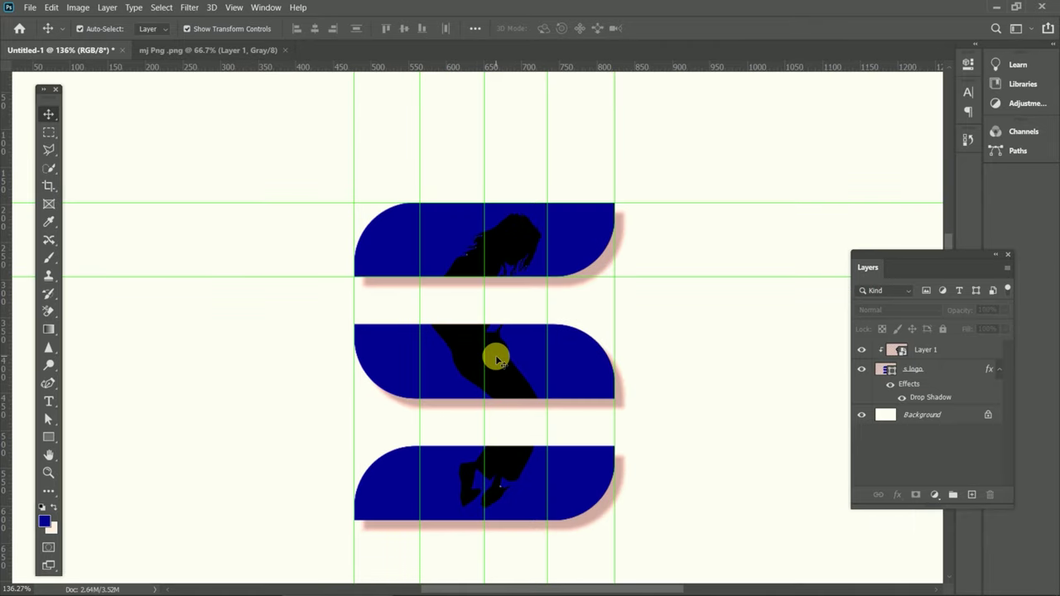
scroll(497, 359, "down", 2)
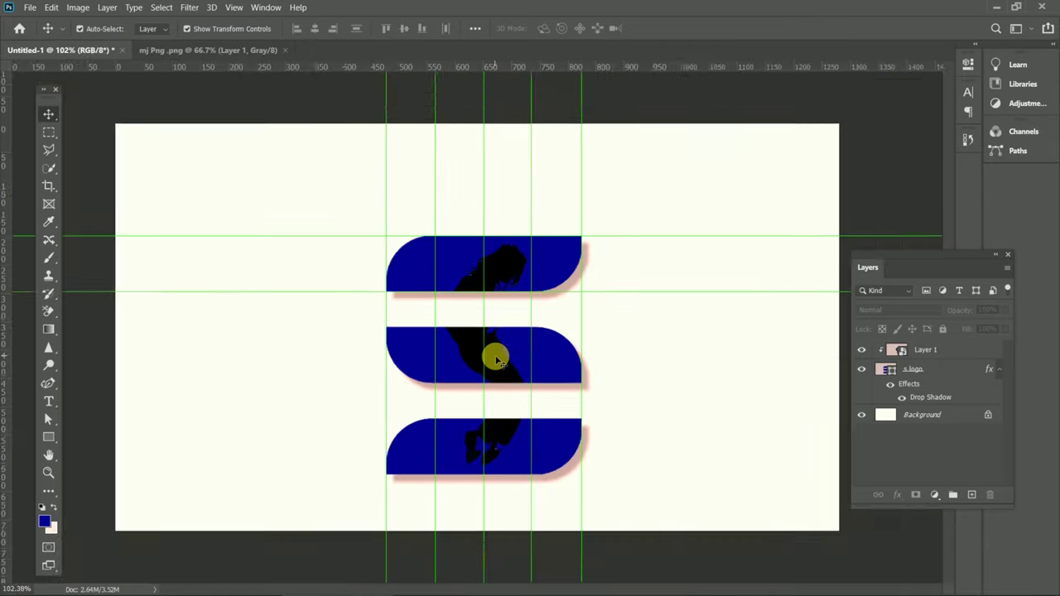
scroll(497, 359, "up", 1)
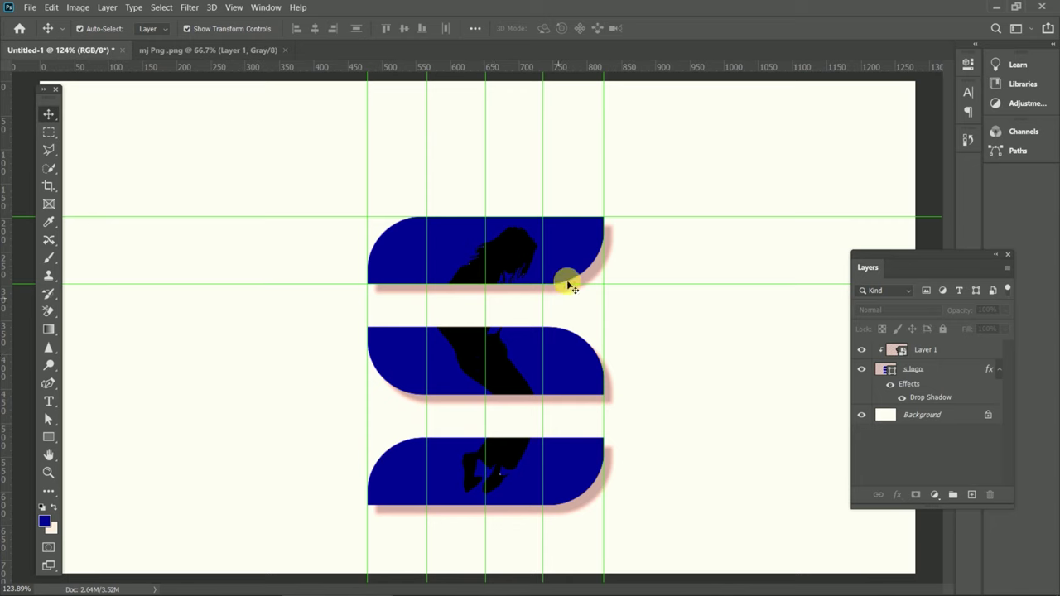
scroll(562, 266, "down", 1)
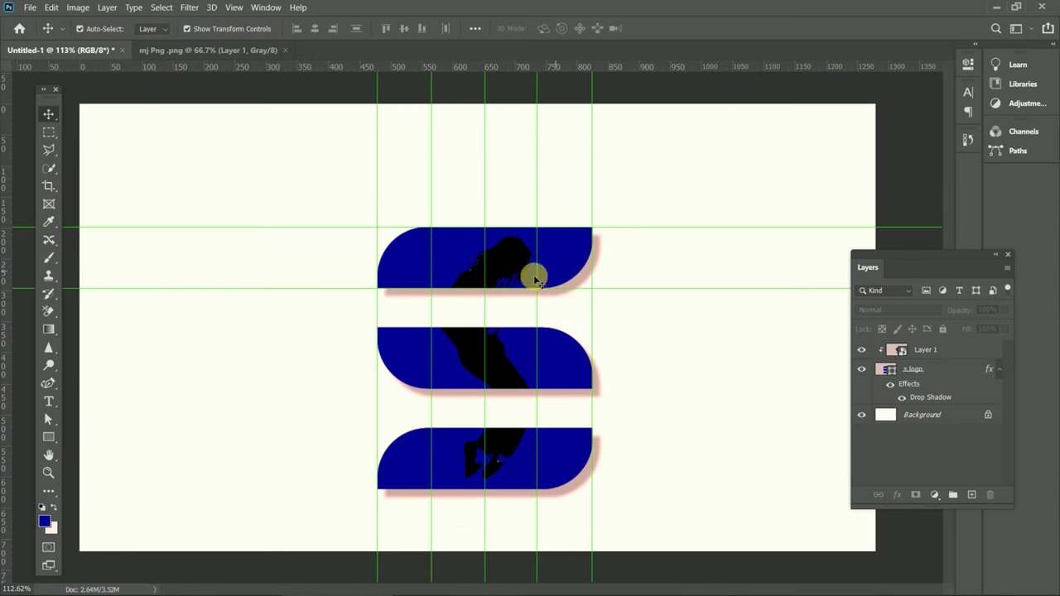
- Add a dark blue Forte 'MJ' text layer and position it above the top bar
key("t")
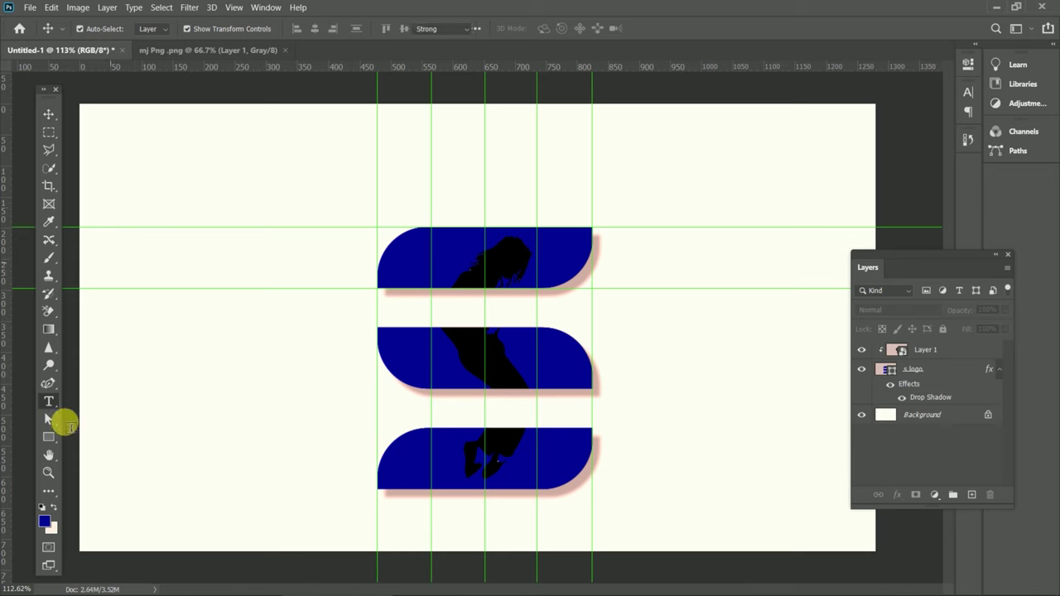
left_click(48, 403)
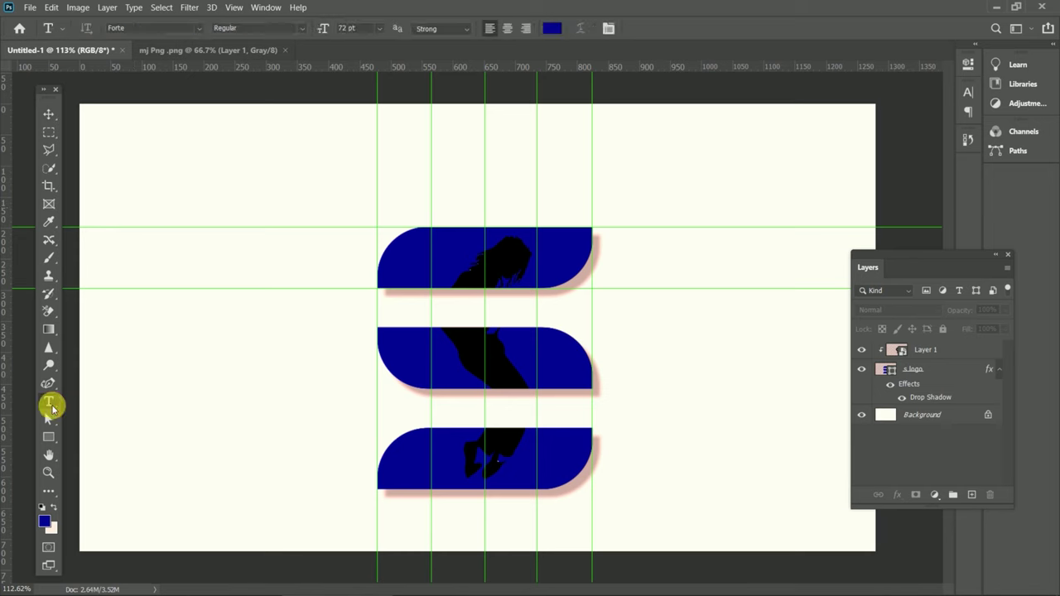
left_click(440, 193)
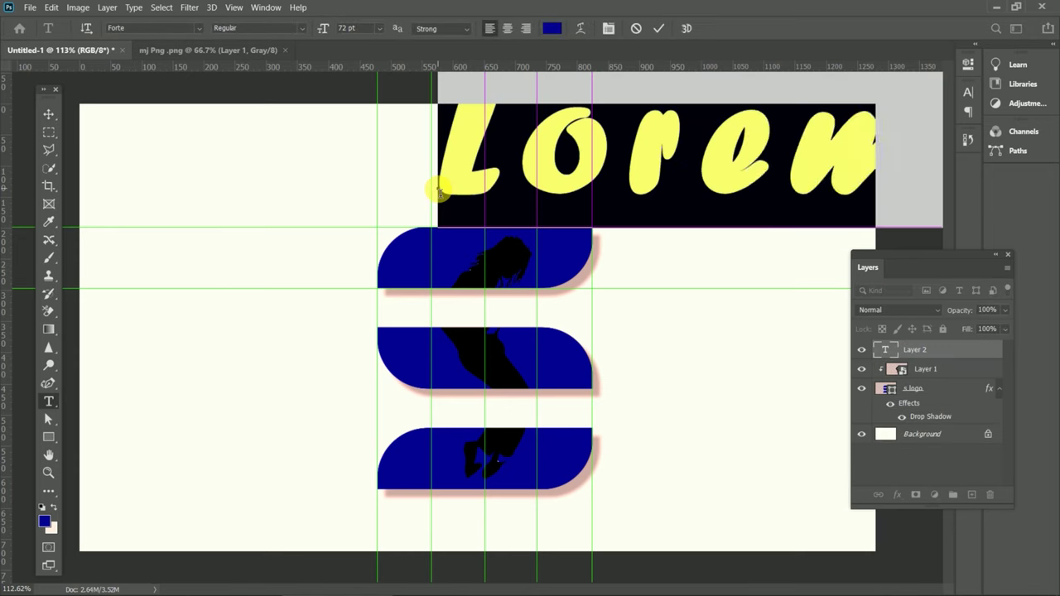
key("BackSpace")
type("MJ")
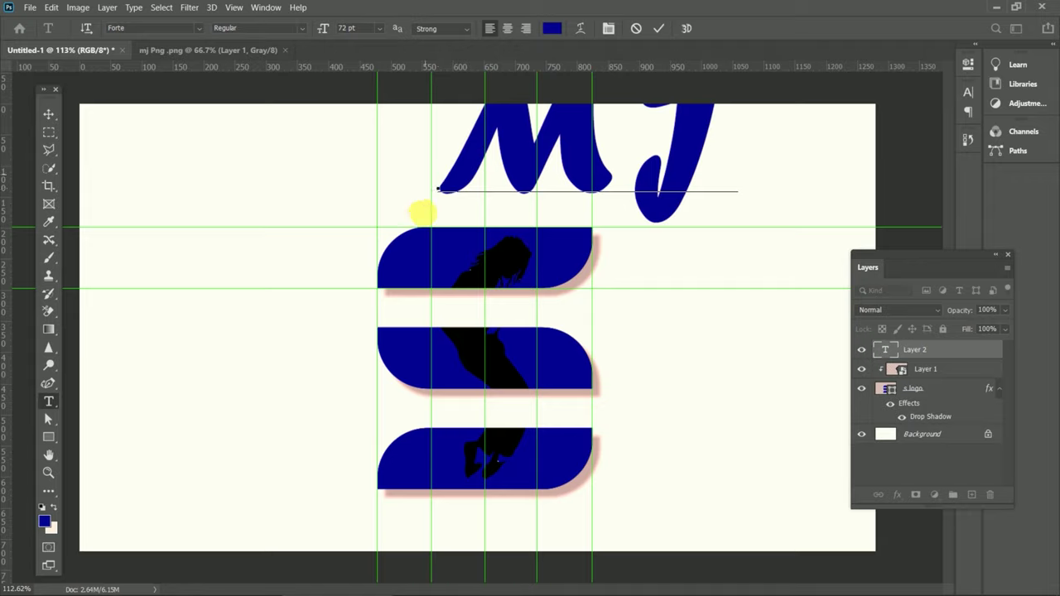
scroll(422, 213, "down", 2)
scroll(420, 218, "down", 1)
key("ctrl+Return")
key("v")
mouse_move(520, 201)
left_mouse_down()
mouse_move(481, 234)
mouse_move(480, 220)
left_mouse_up()
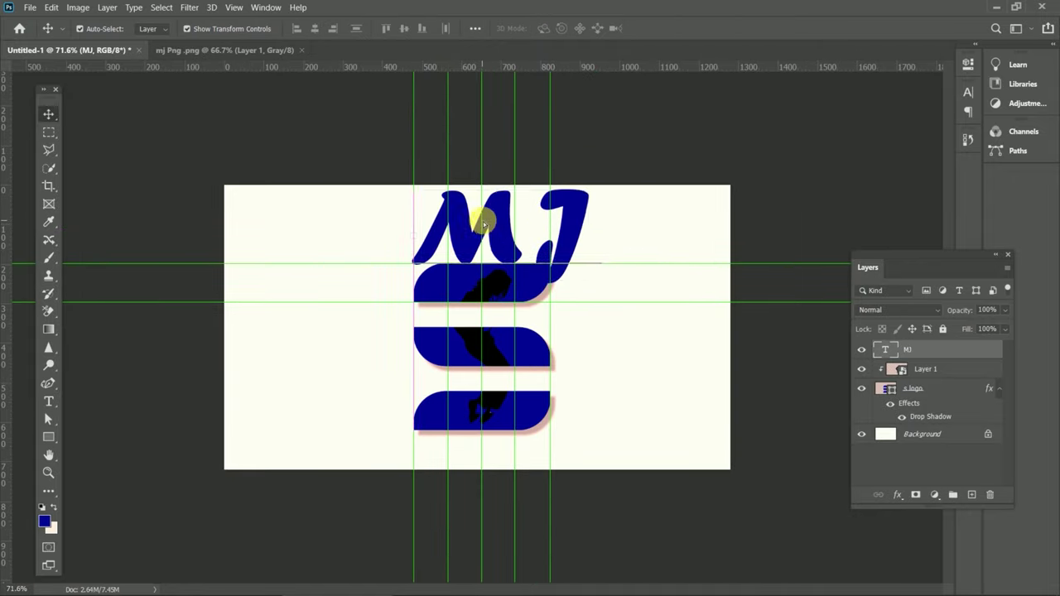
- Sample black from the silhouette as the foreground colour
left_click(44, 521)
left_click(484, 346)
key("i")
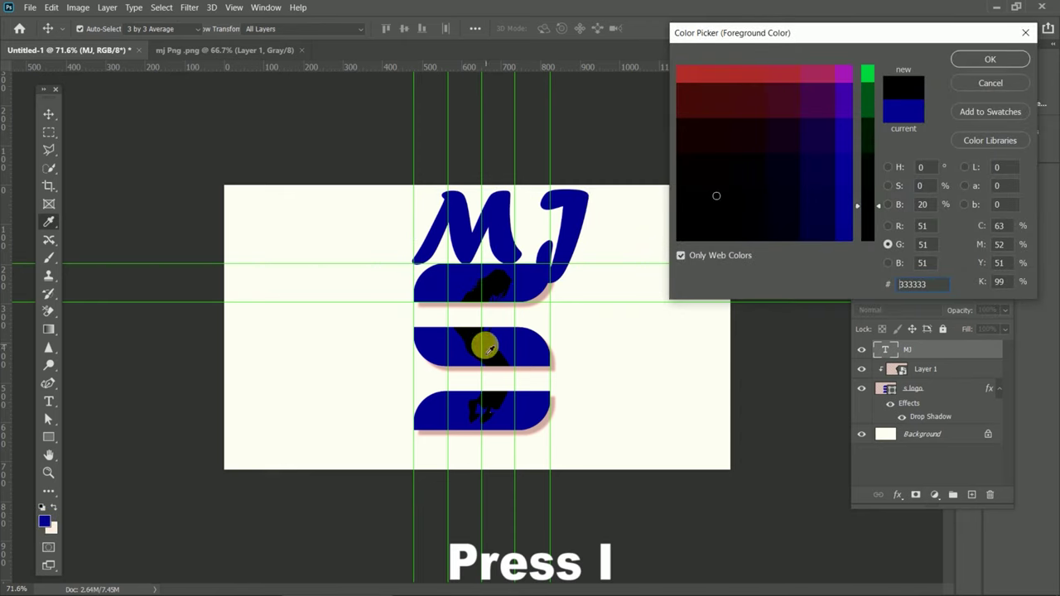
left_click(985, 60)
key("v")
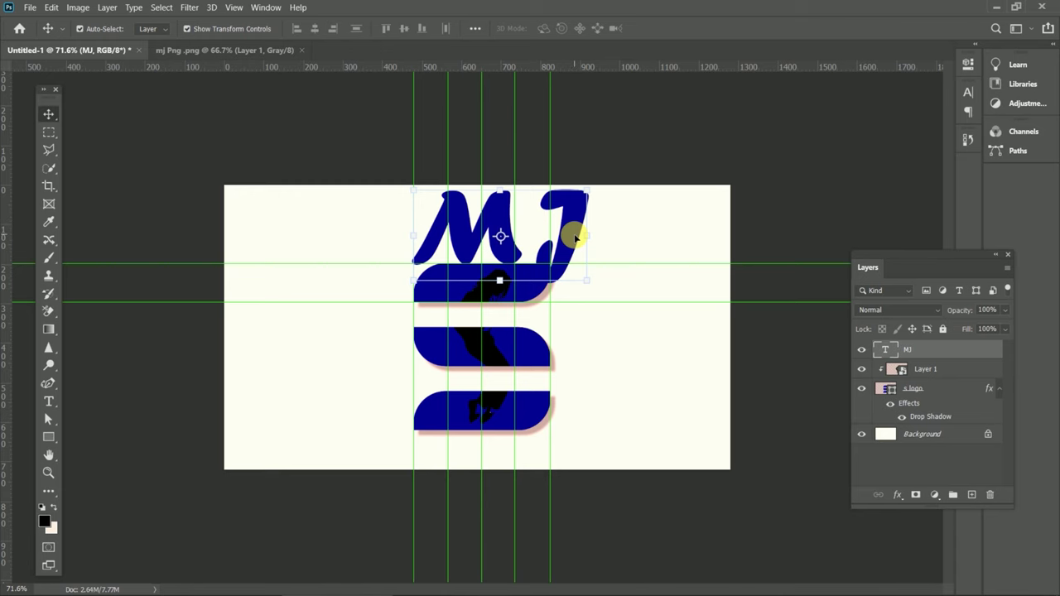
- Recolour the MJ text dark grey and reposition it above the bars
double_click(576, 239)
left_click(555, 30)
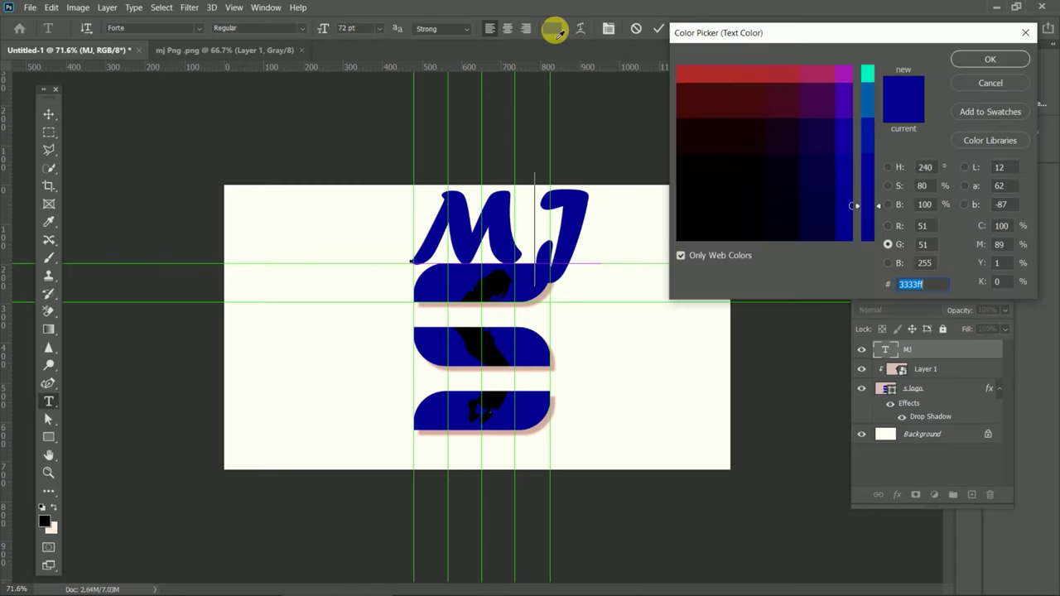
left_click(704, 198)
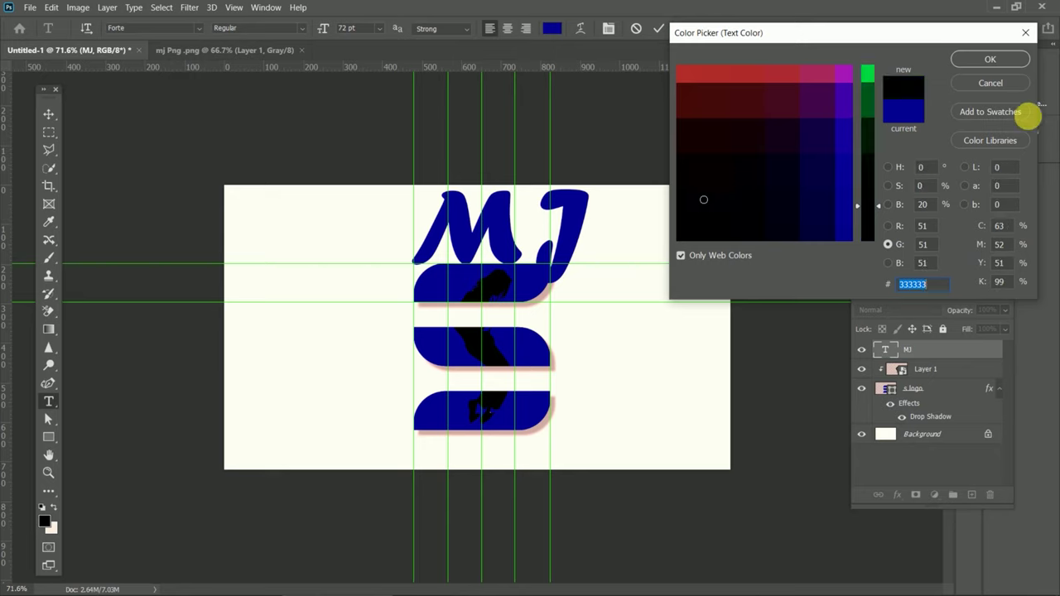
left_click(991, 58)
key("ctrl+plus")
key("v")
left_click_drag(591, 201, 592, 206)
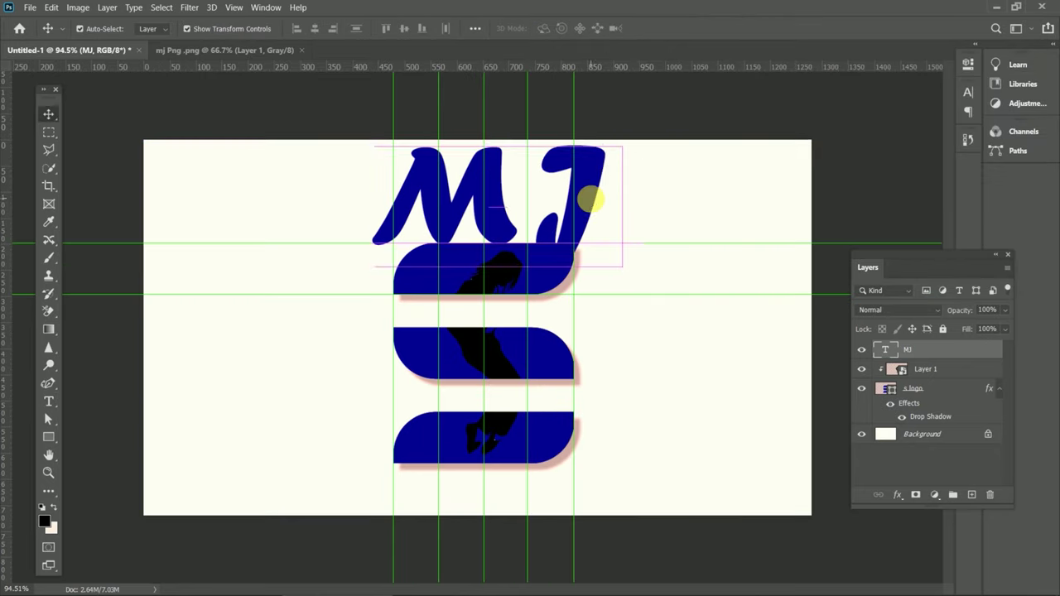
- Set the MJ text colour to near-black #333333 in the Character panel
left_click(968, 90)
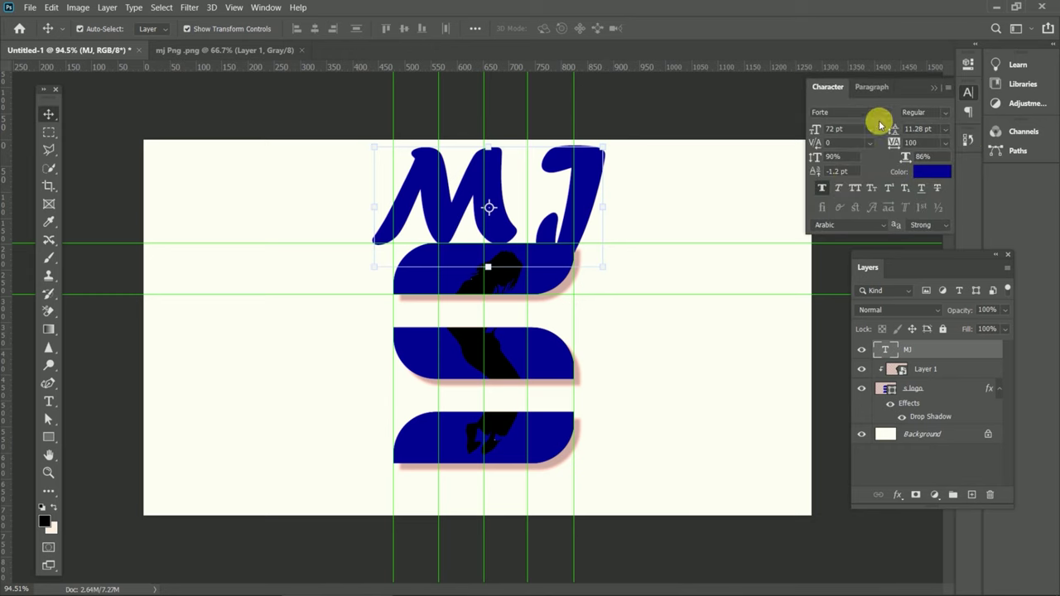
left_click(932, 173)
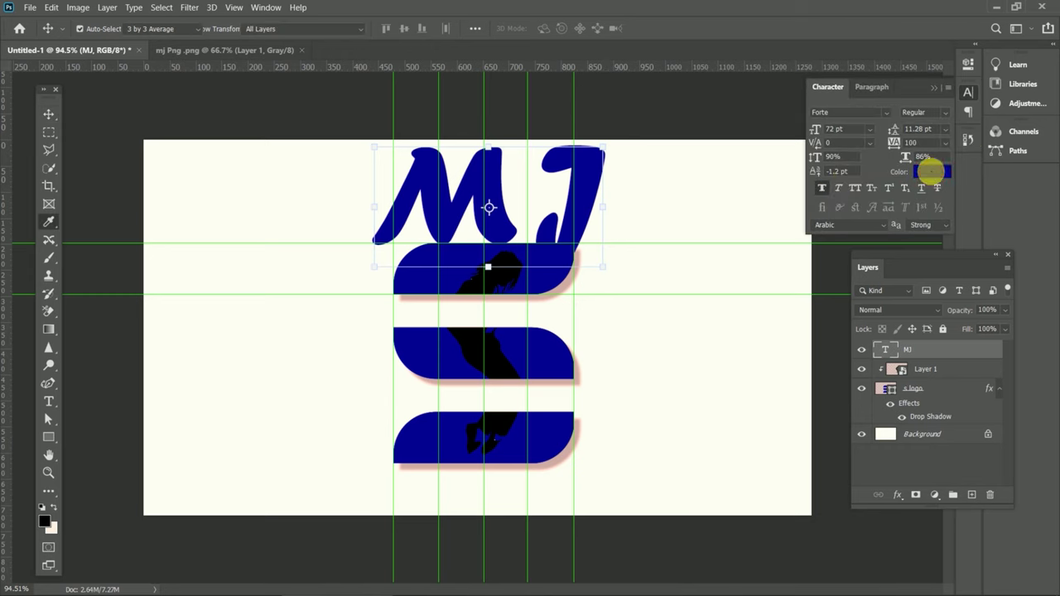
left_click(490, 348)
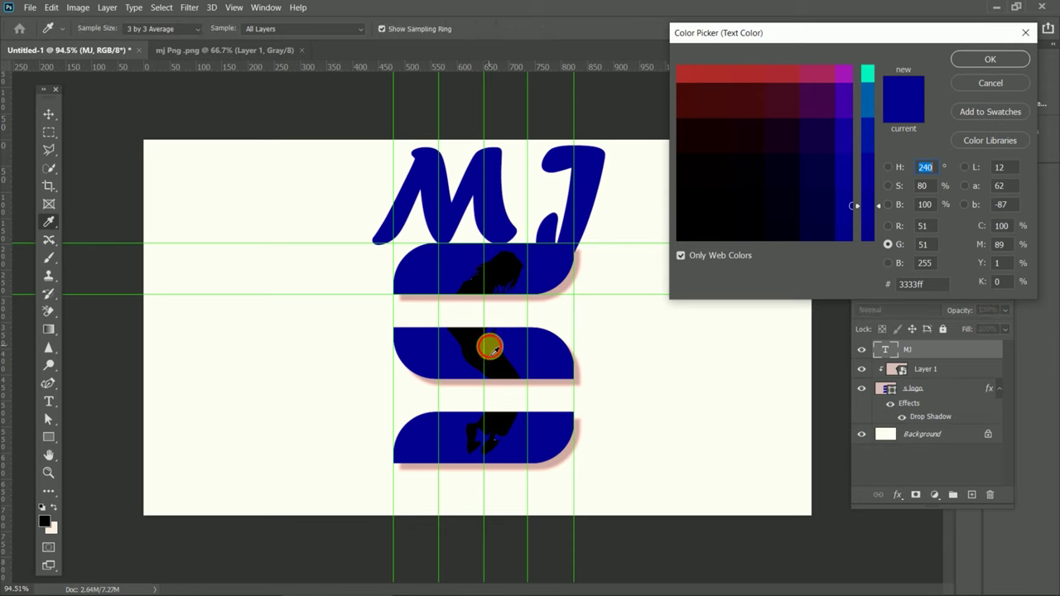
left_click(981, 66)
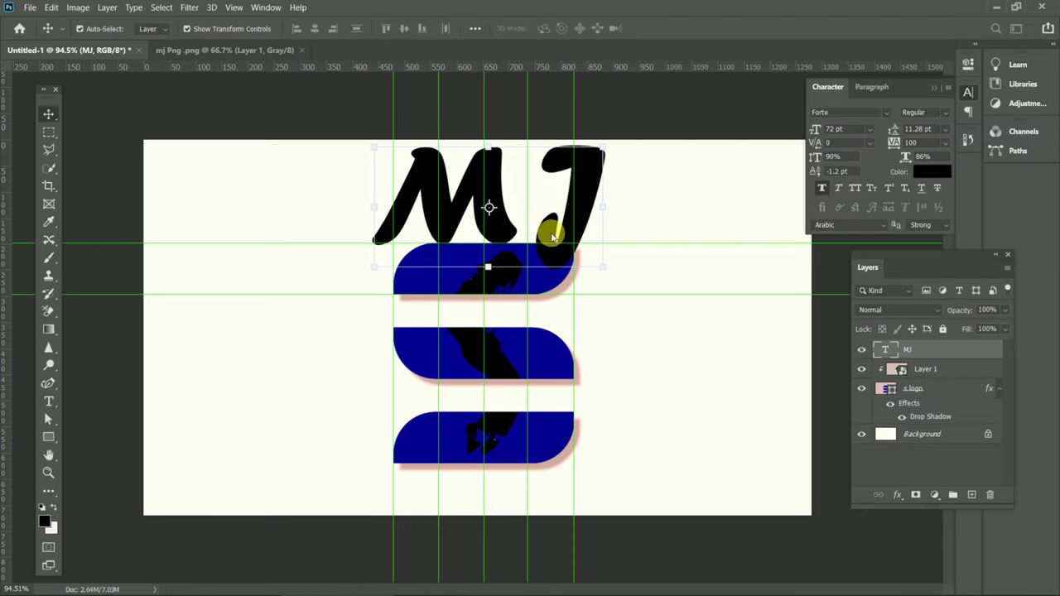
key("ctrl+t")
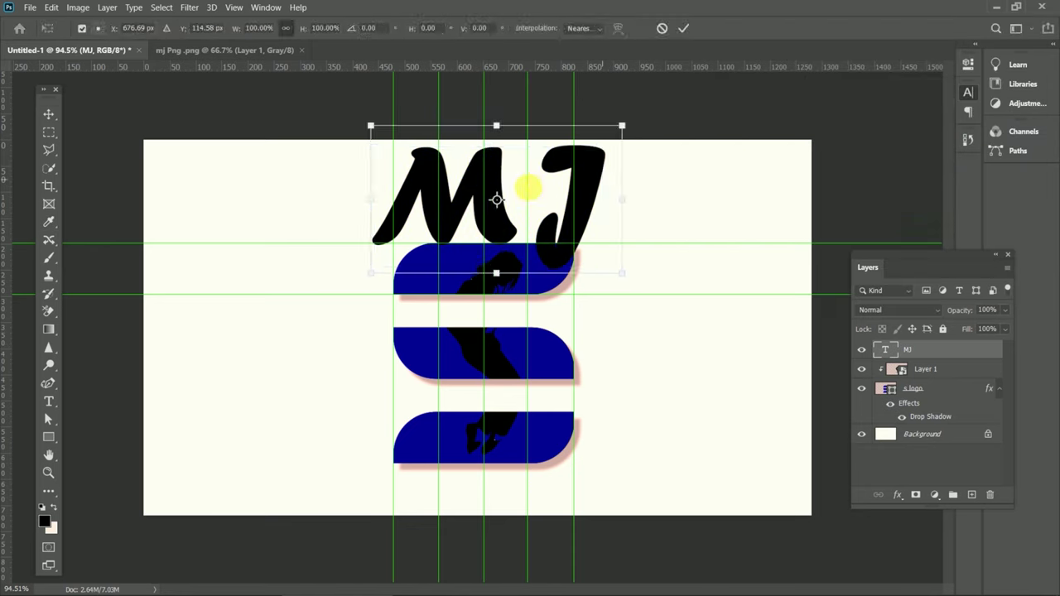
- Scale the MJ text down to 43.60% and centre it just above the top bar
left_click_drag(580, 173, 514, 203)
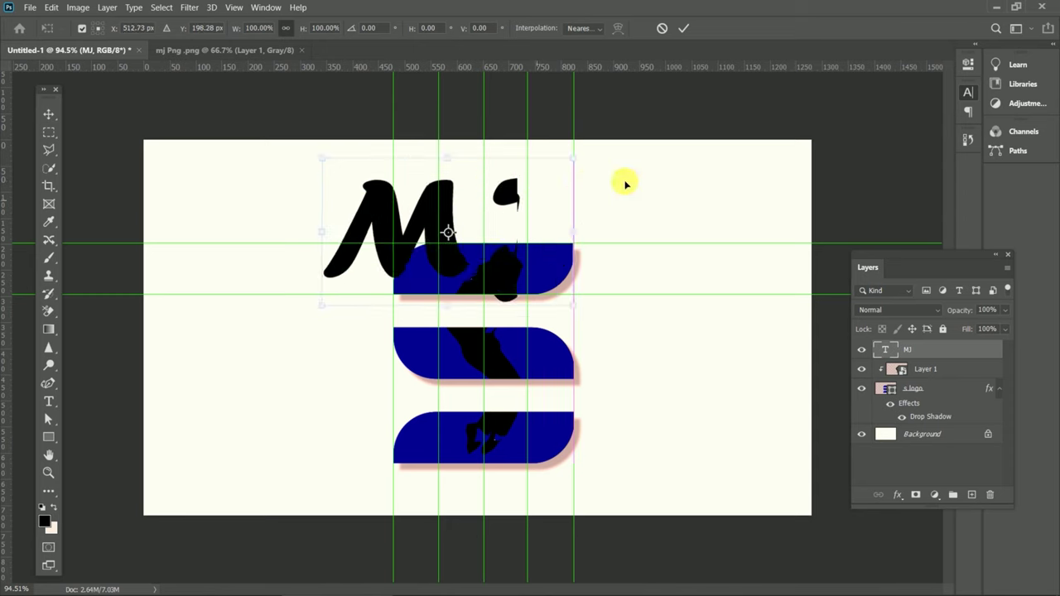
left_click_drag(514, 202, 580, 162)
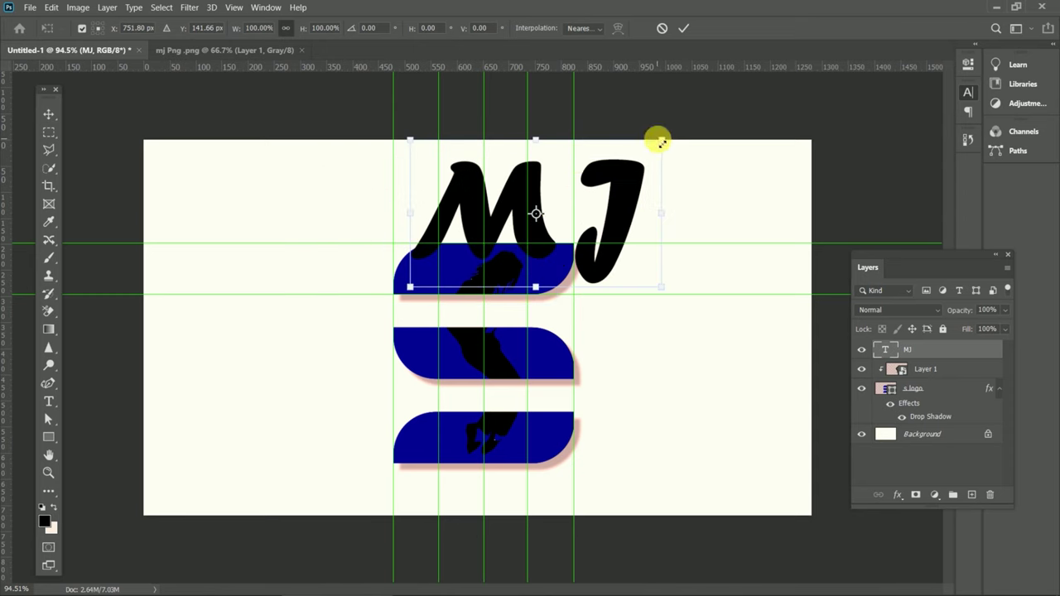
left_click_drag(661, 142, 535, 232)
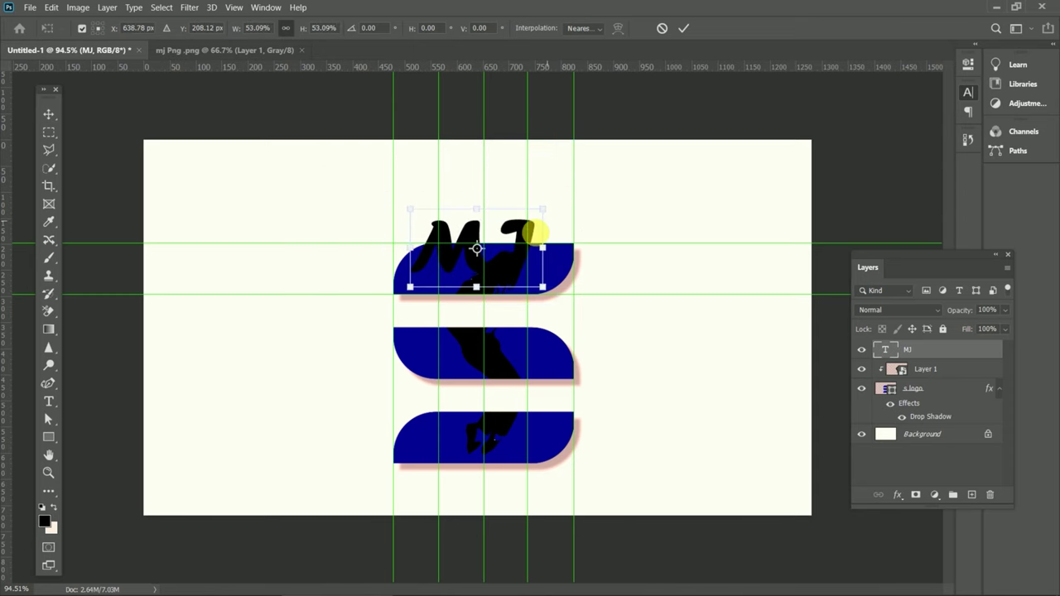
mouse_move(518, 230)
left_mouse_down()
mouse_move(537, 187)
mouse_move(514, 219)
mouse_move(514, 206)
left_mouse_up()
key("ctrl+z")
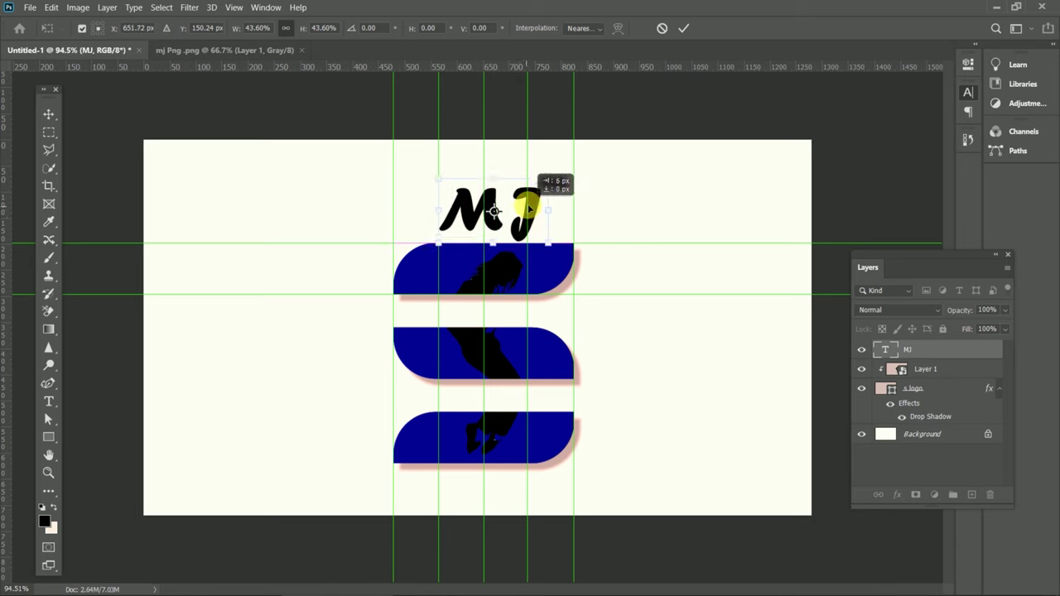
mouse_move(514, 207)
left_mouse_down()
mouse_move(500, 207)
mouse_move(512, 209)
left_mouse_up()
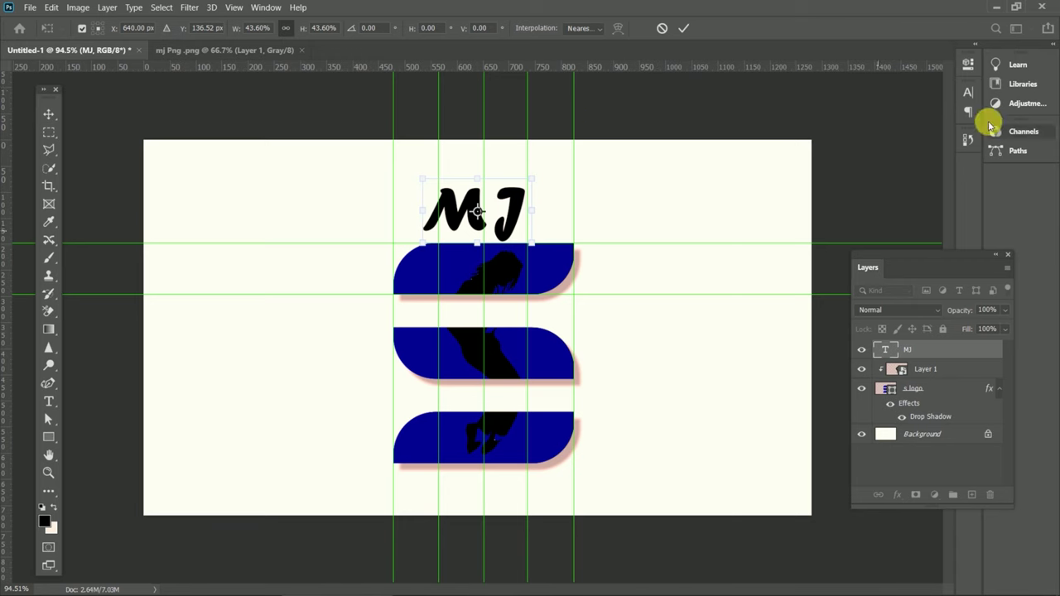
left_click(967, 92)
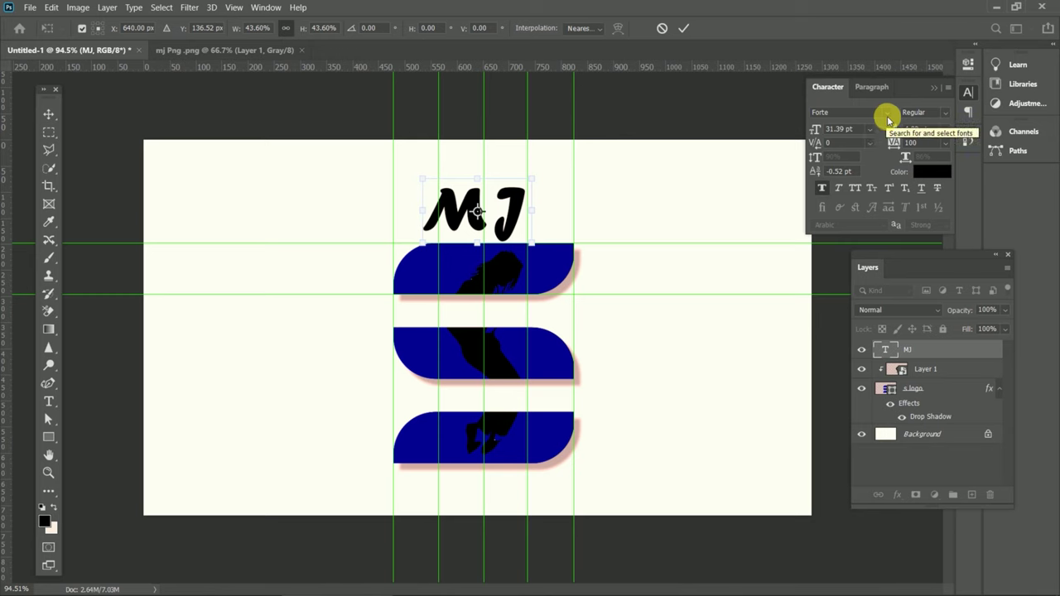
left_click(683, 30)
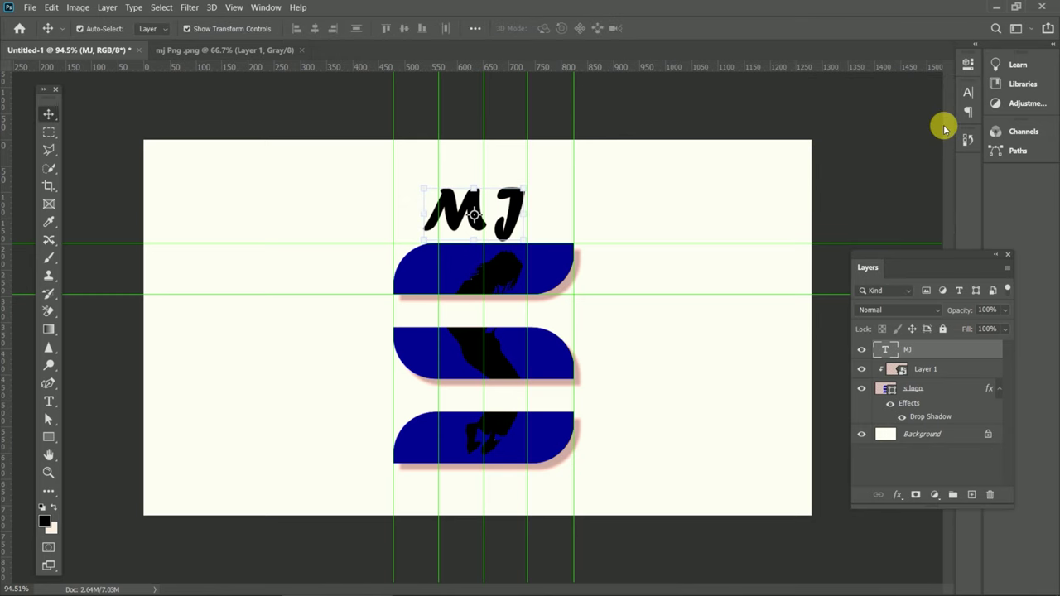
- Change the MJ font from Forte to Bell MT, at 31.39 pt
left_click(969, 93)
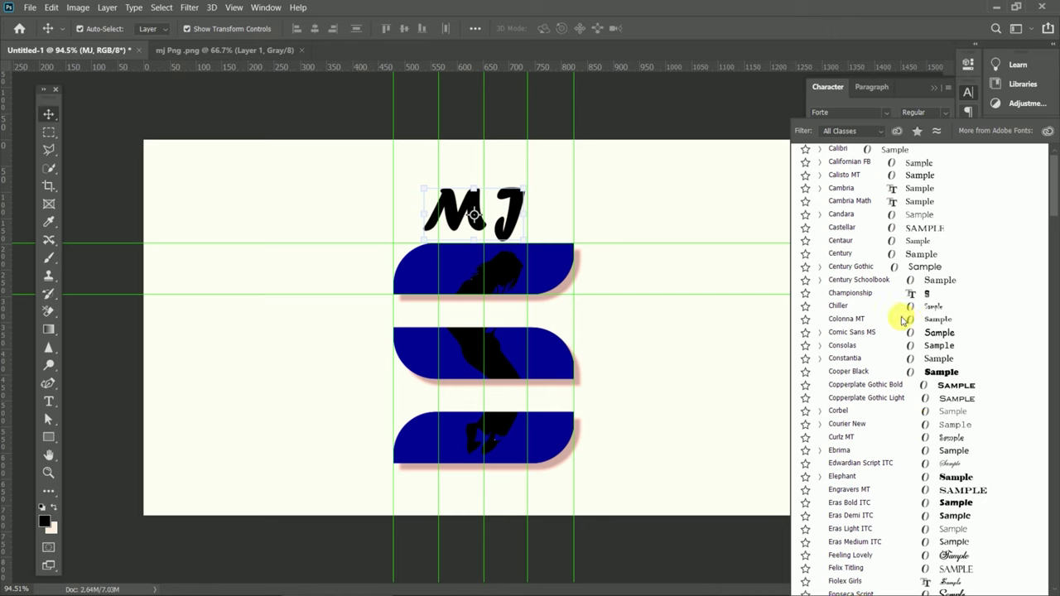
scroll(903, 321, "up", 8)
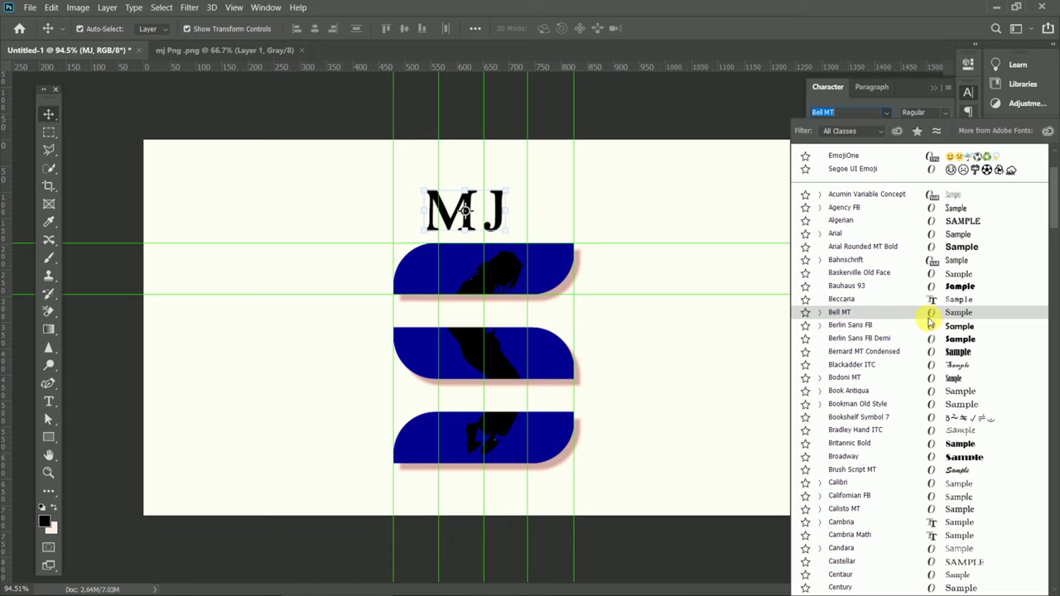
left_click(943, 319)
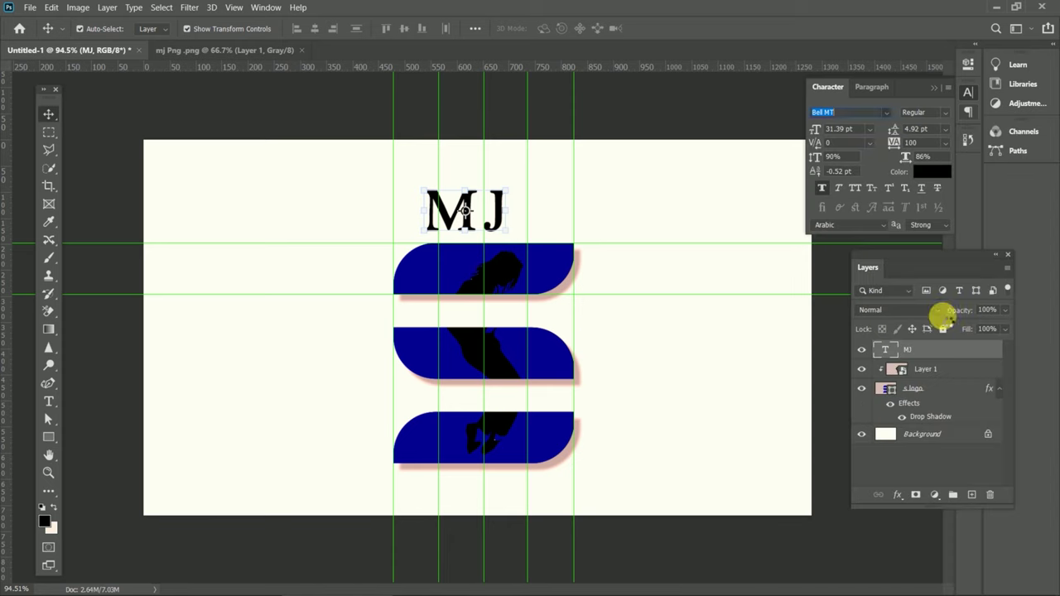
- Nudge the MJ text slightly right and collapse the Character panel
key("Right")
key("Right")
key("Right")
key("Right")
key("Right")
key("Right")
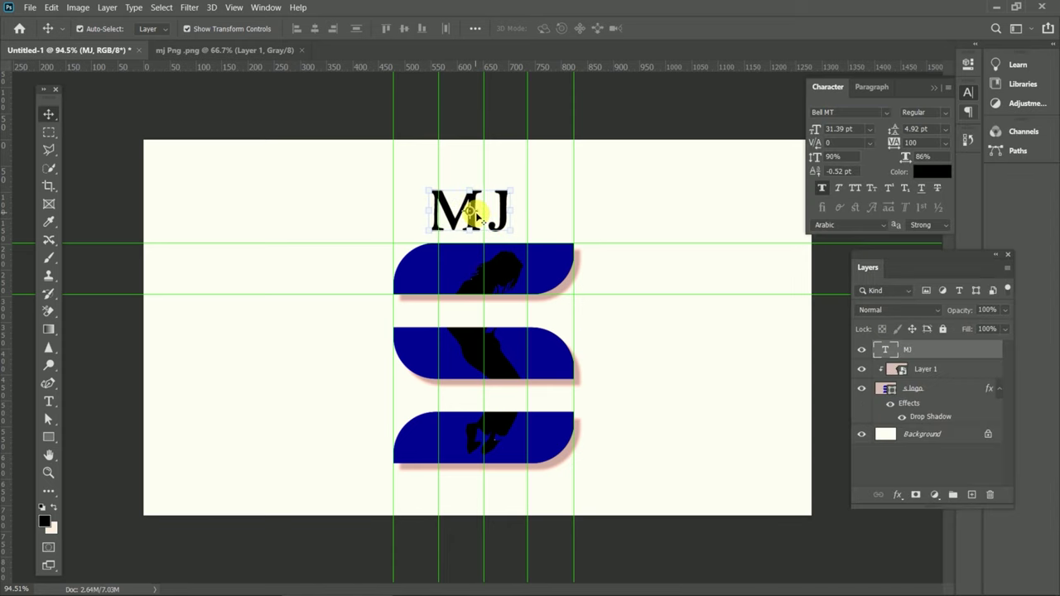
left_click_drag(468, 214, 482, 214)
left_click(933, 86)
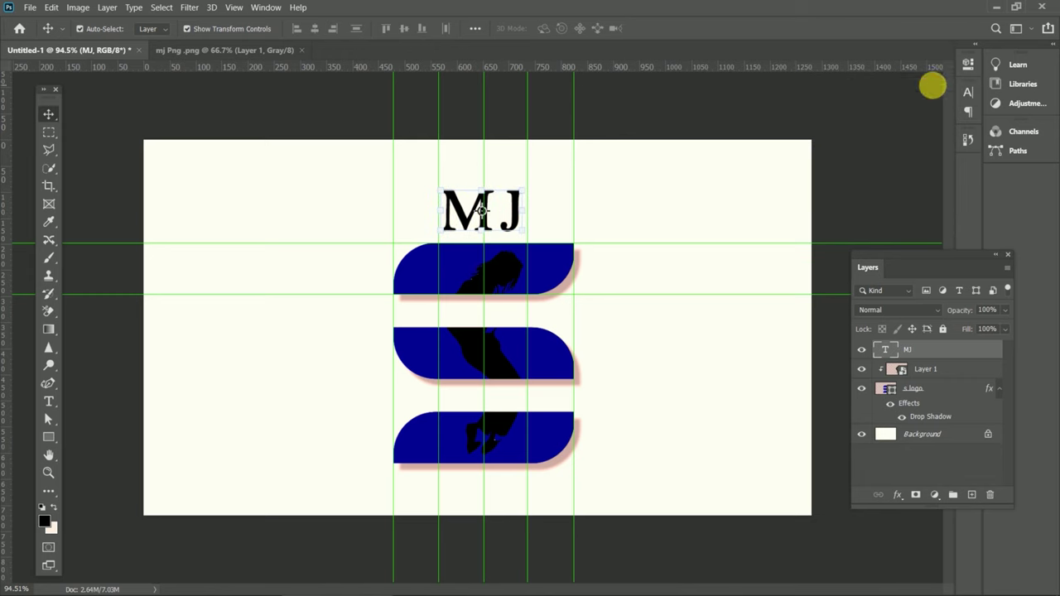
- Move the Layers panel higher and select the Layer 1 silhouette
left_click_drag(929, 252, 925, 187)
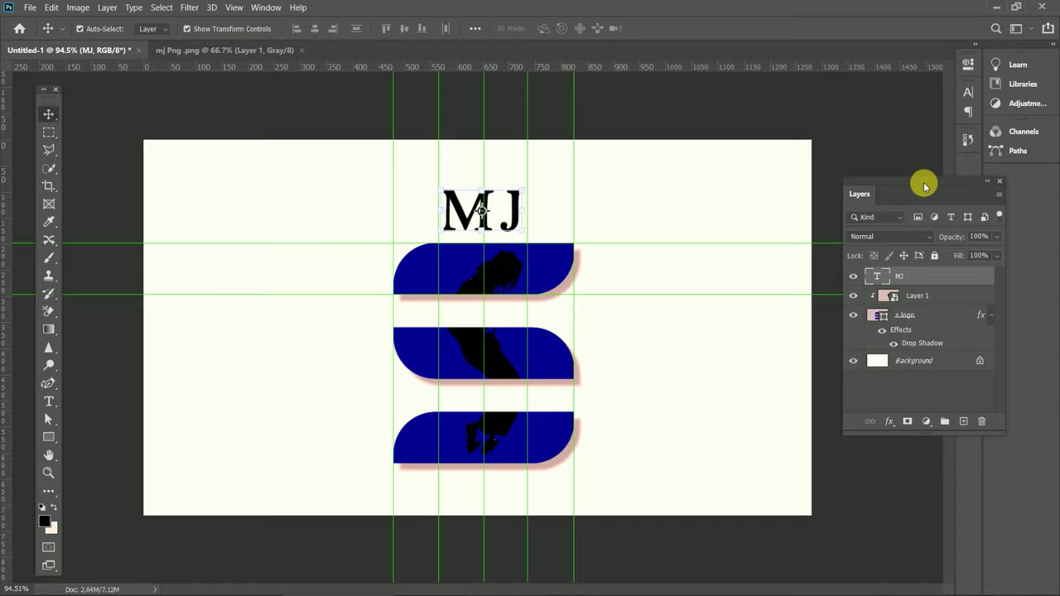
scroll(485, 190, "up", 2)
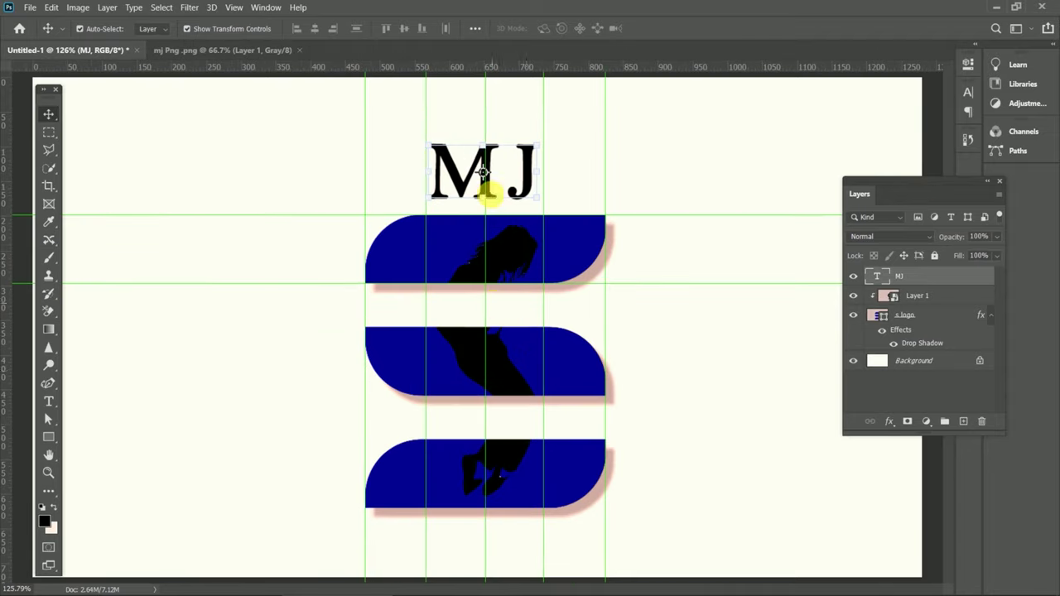
scroll(501, 265, "down", 2)
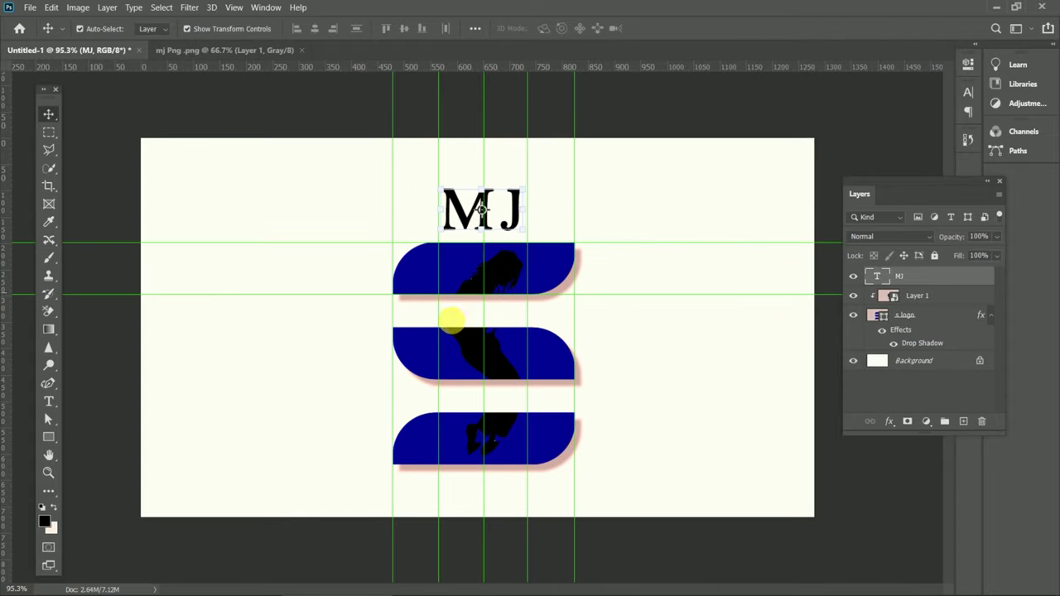
left_click(921, 297)
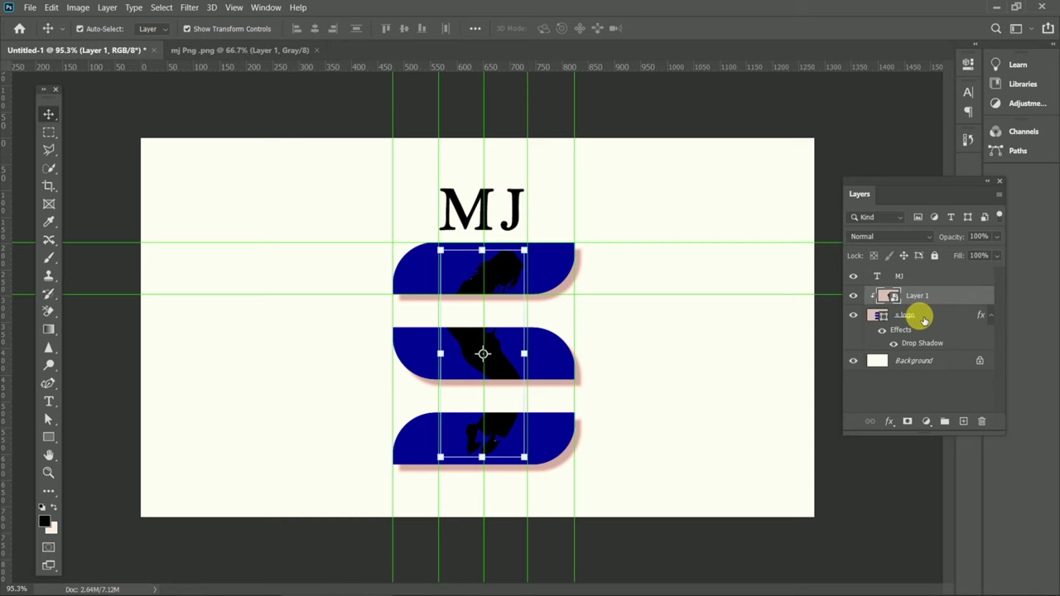
- Shrink the s logo and silhouette together and move them up under MJ
left_click(924, 320, "shift")
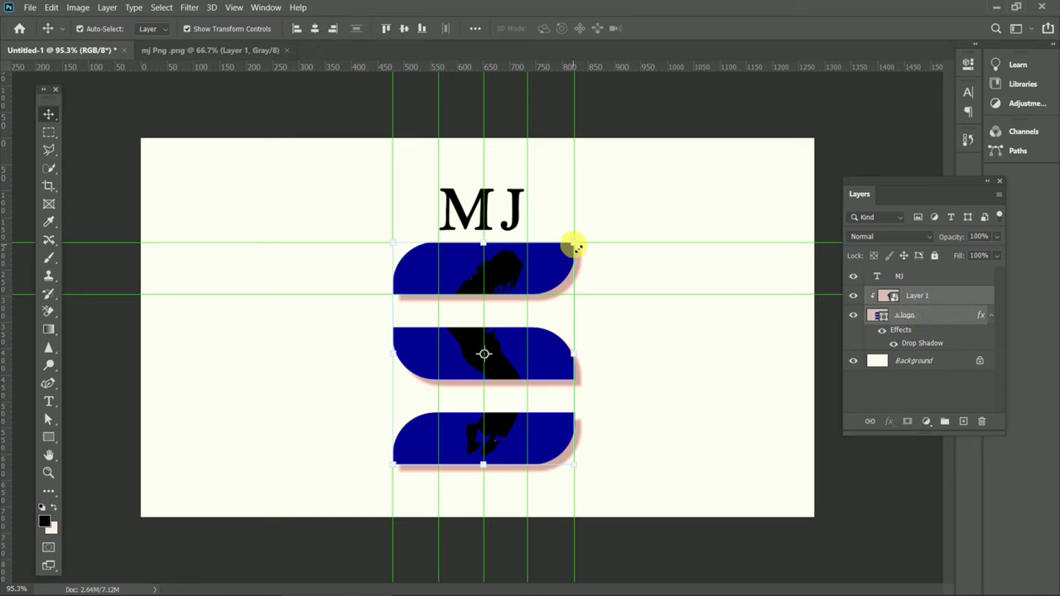
mouse_move(577, 249)
left_mouse_down()
mouse_move(558, 289)
mouse_move(546, 281)
left_mouse_up()
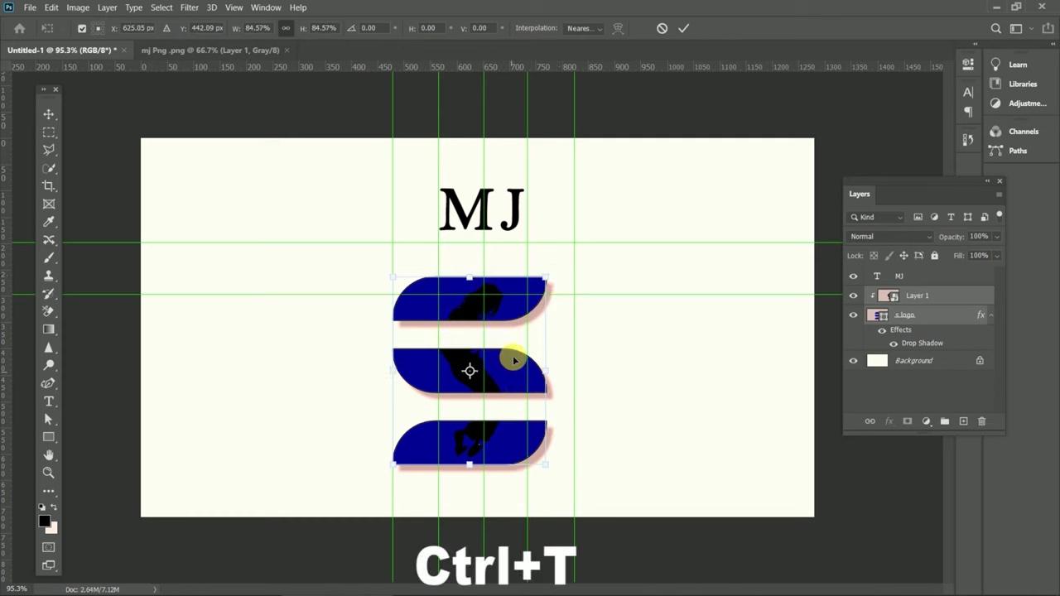
left_click_drag(513, 348, 513, 320)
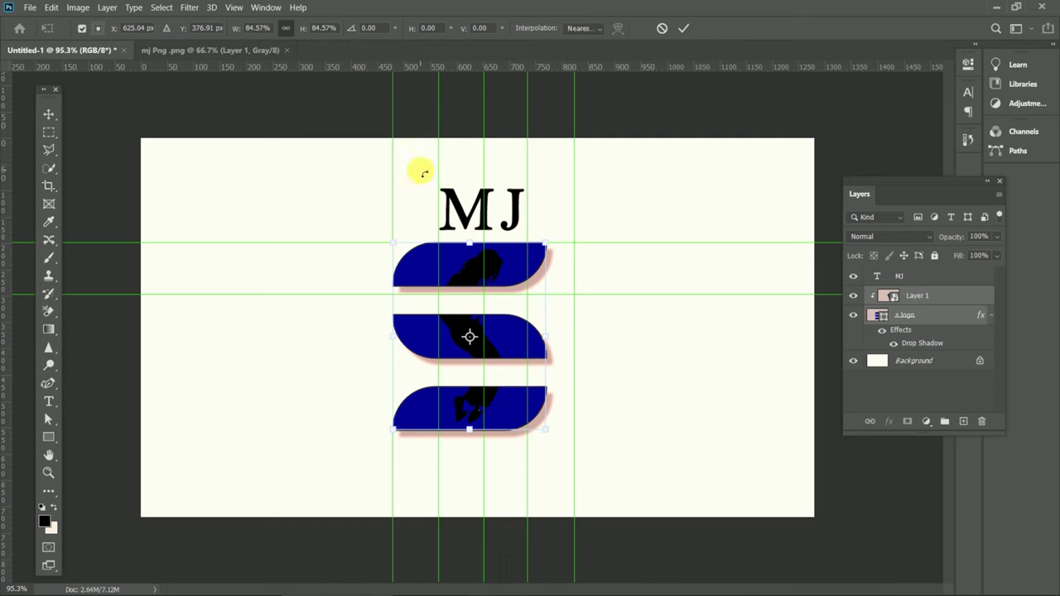
- Remove all vertical and horizontal guides and shift the logo slightly right
mouse_move(377, 68)
left_mouse_down()
mouse_move(112, 170)
mouse_move(17, 154)
mouse_move(437, 88)
left_mouse_up()
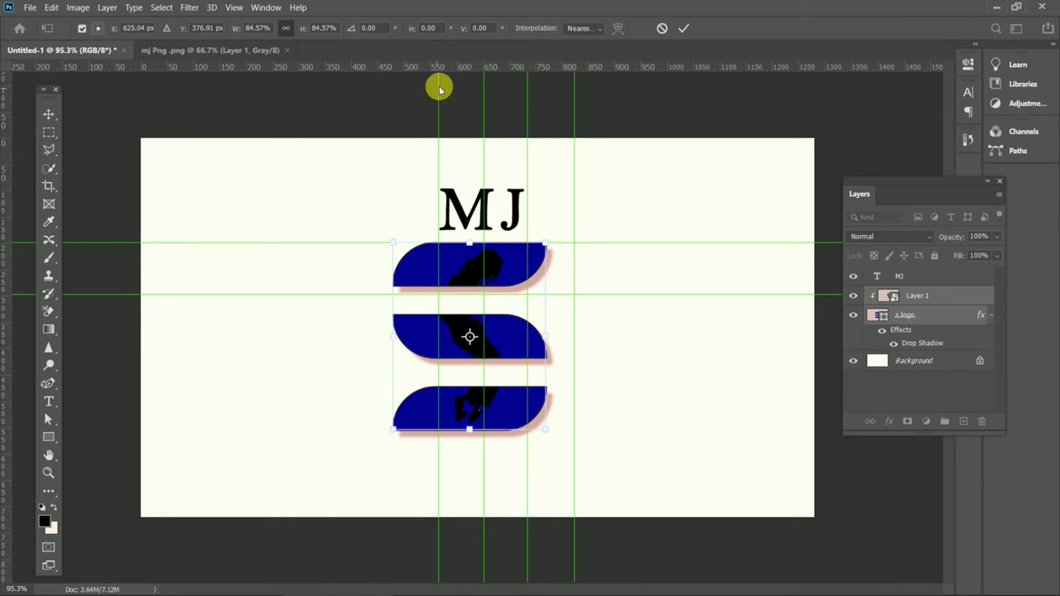
left_click_drag(438, 108, 227, 125)
left_click_drag(4, 137, 4, 137)
left_click_drag(528, 94, 12, 137)
mouse_move(485, 107)
left_mouse_down()
mouse_move(157, 164)
mouse_move(12, 146)
left_mouse_up()
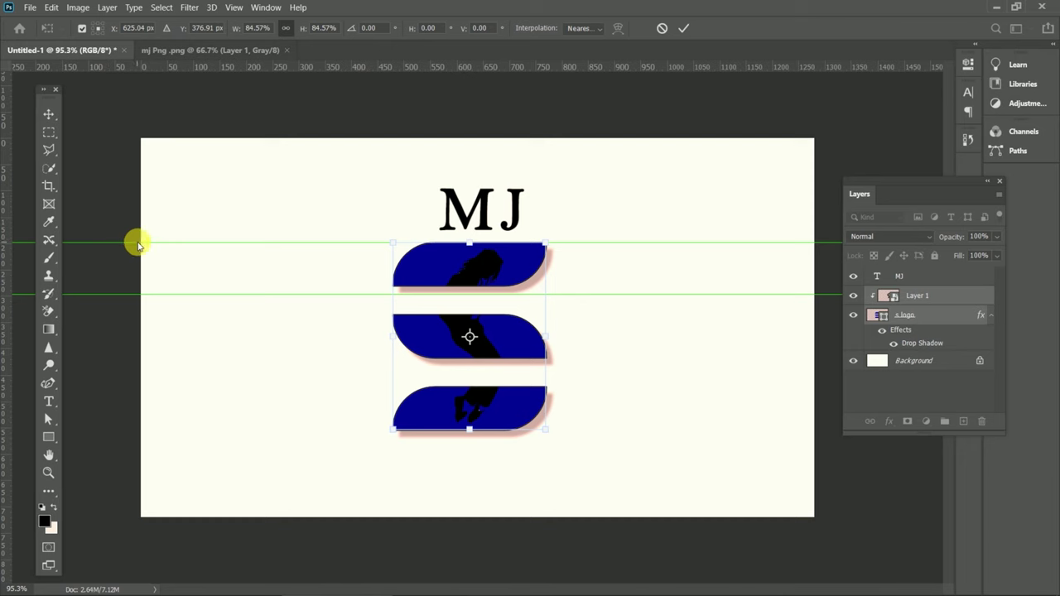
left_click_drag(125, 242, 133, 76)
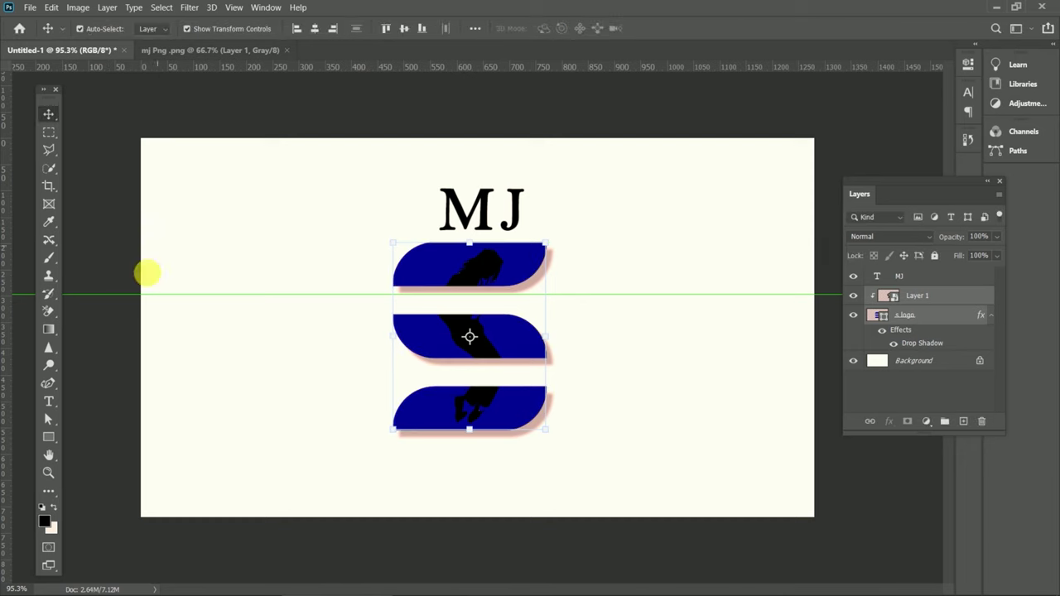
left_click_drag(506, 343, 519, 342)
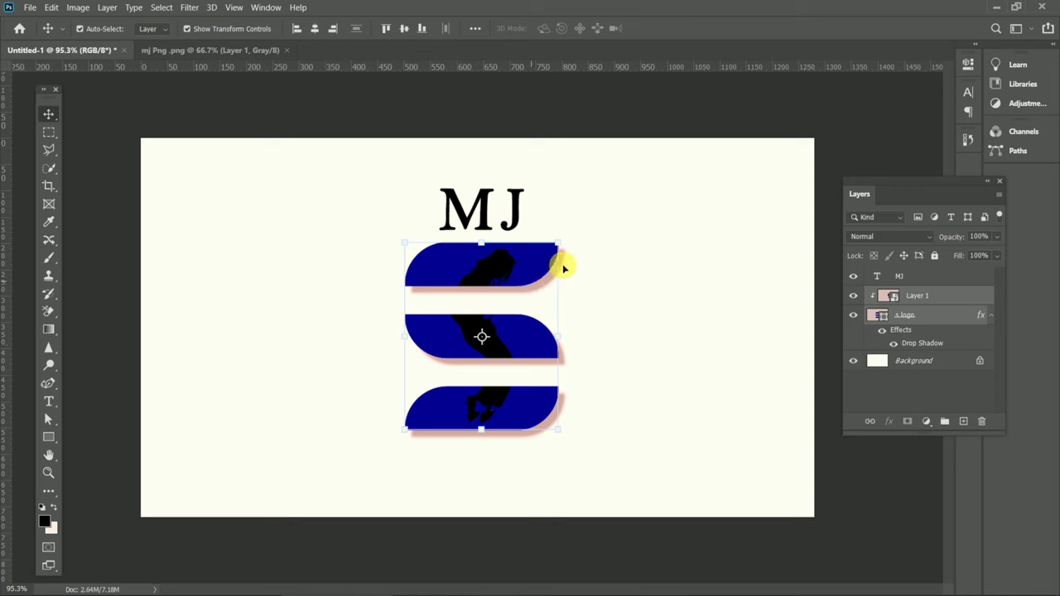
- Skew the three logo bars into a slant, then nudge the MJ text down and right to centre it
mouse_move(561, 248)
left_mouse_down()
mouse_move(519, 374)
mouse_move(501, 290)
left_mouse_up()
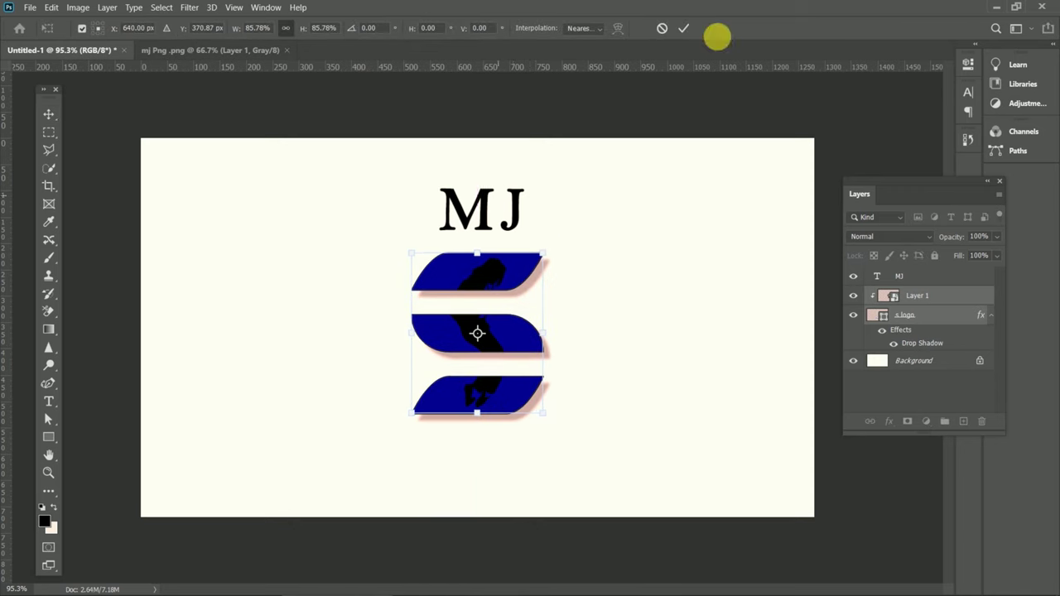
left_click(683, 28)
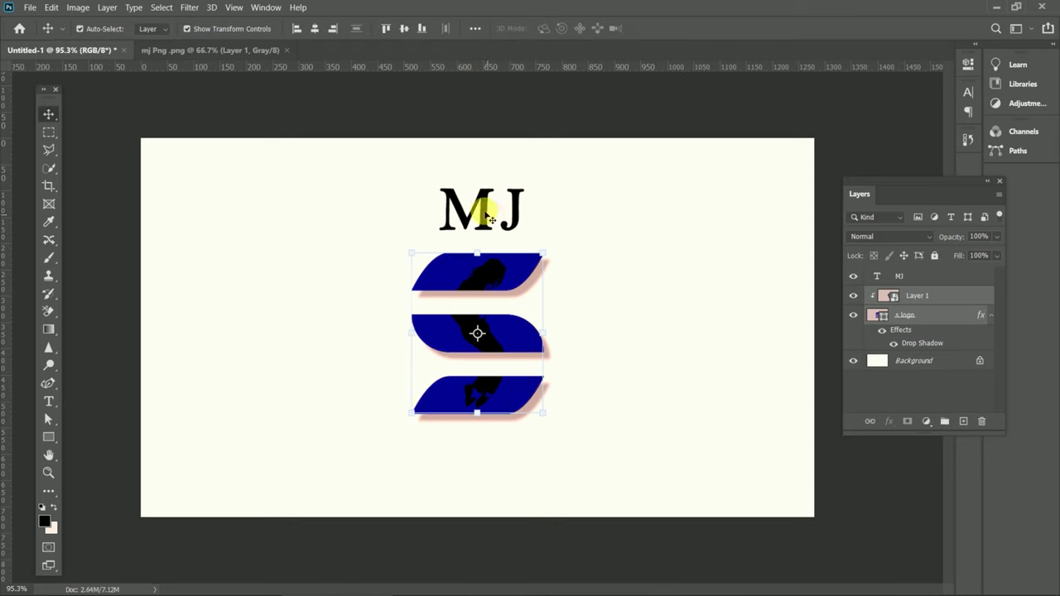
left_click_drag(488, 222, 489, 241)
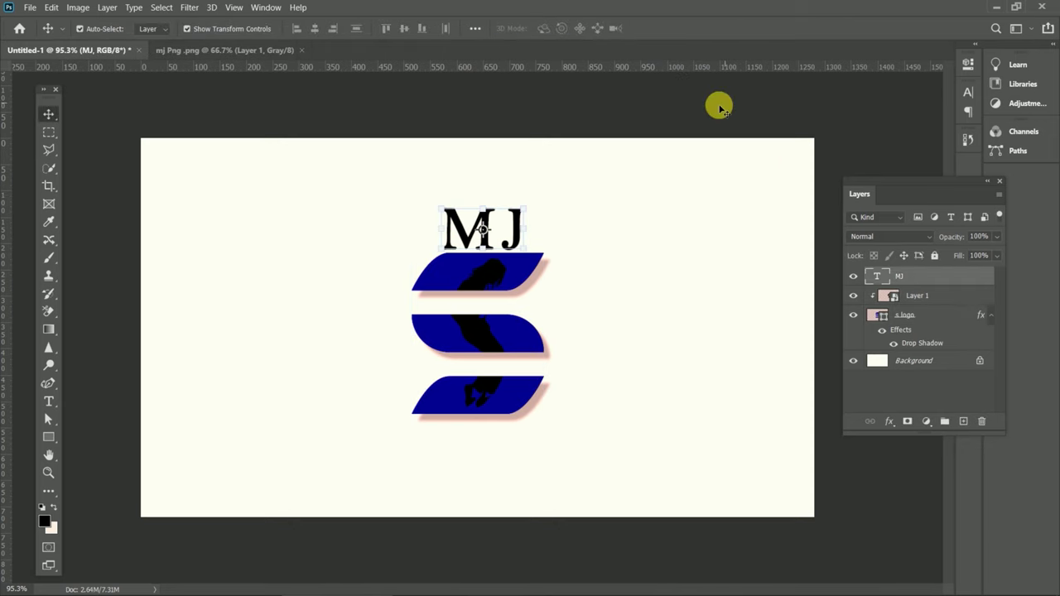
left_click(485, 234)
left_click_drag(485, 233, 489, 232)
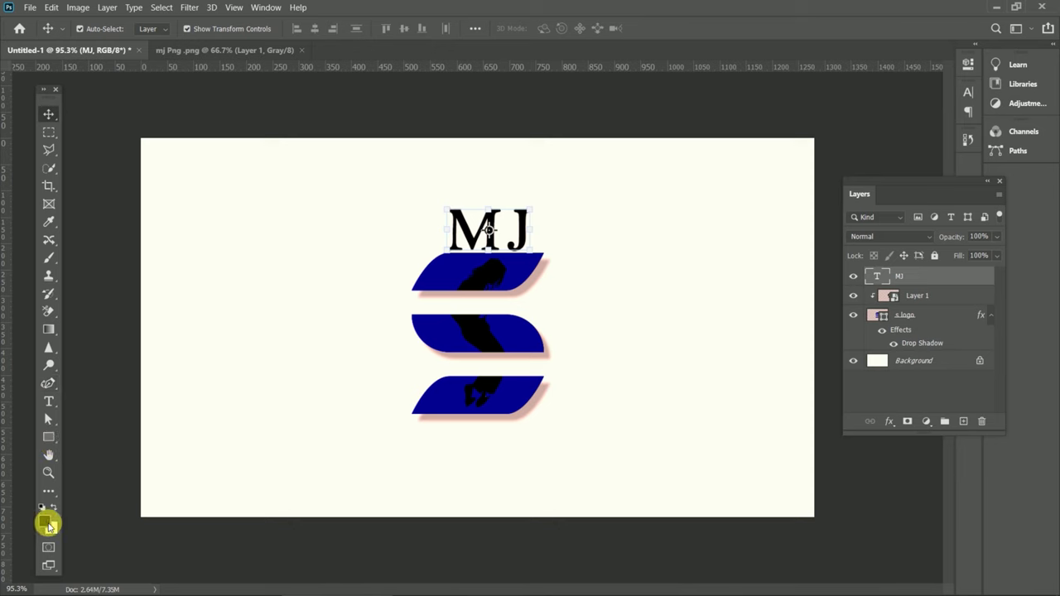
- Merge the MJ text, Layer 1 silhouette and s logo layers into one MJ layer
left_click(939, 298, "shift")
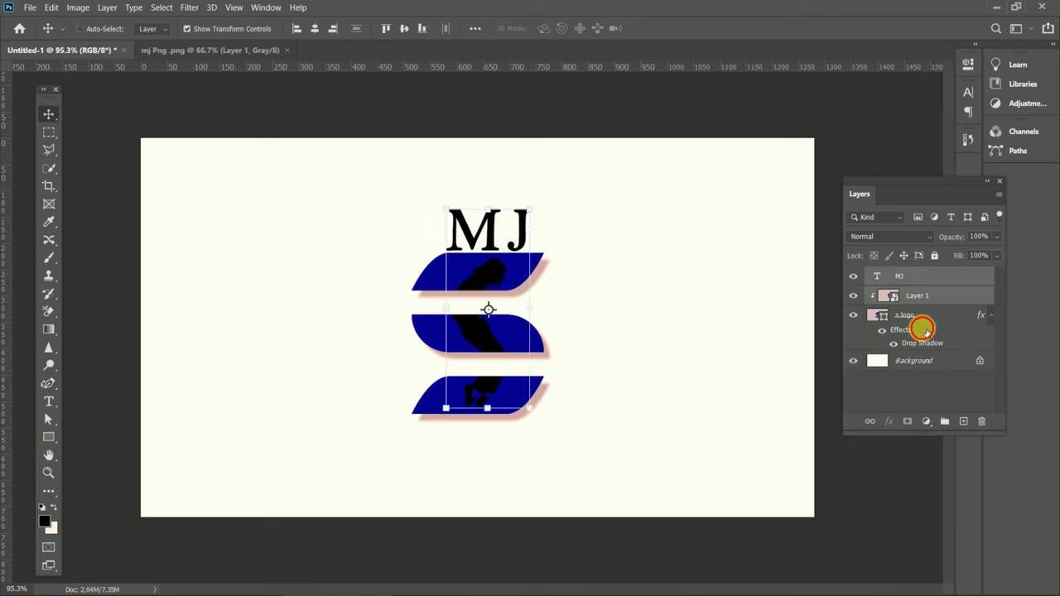
left_click(925, 330, "shift")
right_click(917, 311)
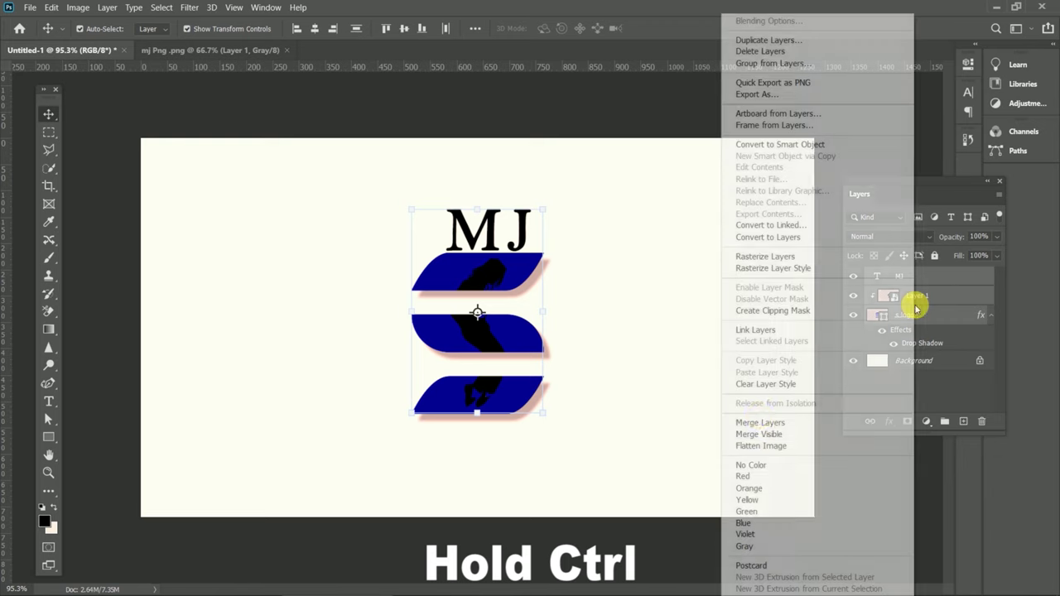
left_click(749, 423)
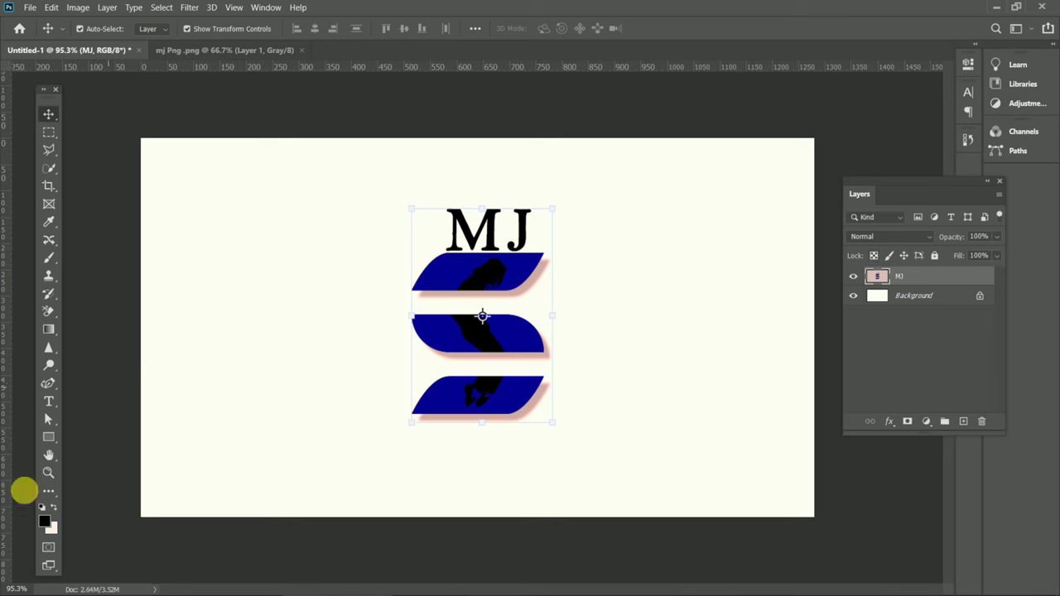
right_click(48, 439)
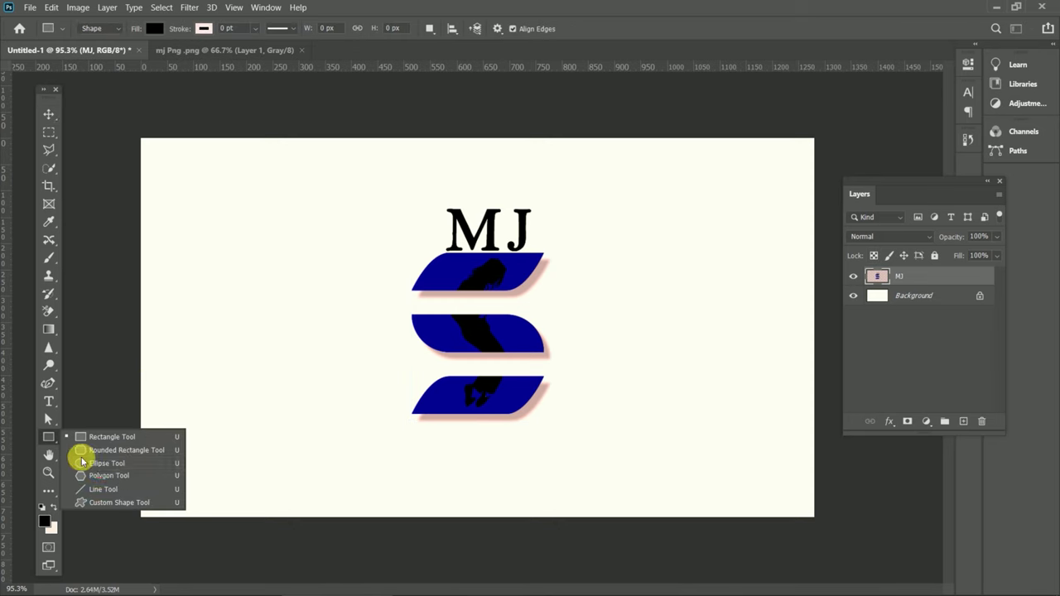
- Draw a large ellipse circle over the logo and give it a green fill
left_click(101, 466)
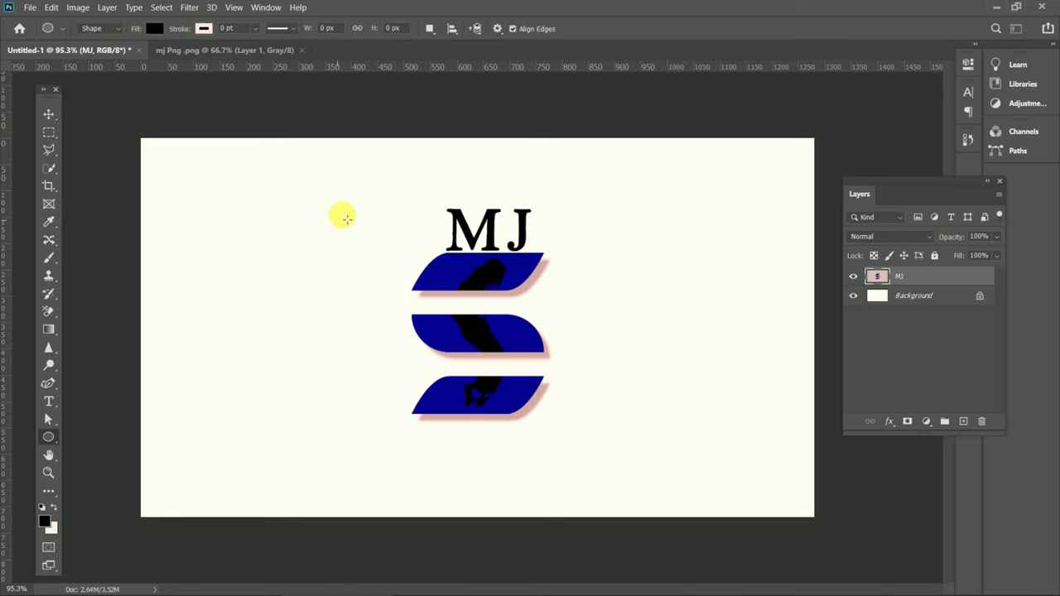
left_click_drag(345, 196, 489, 330)
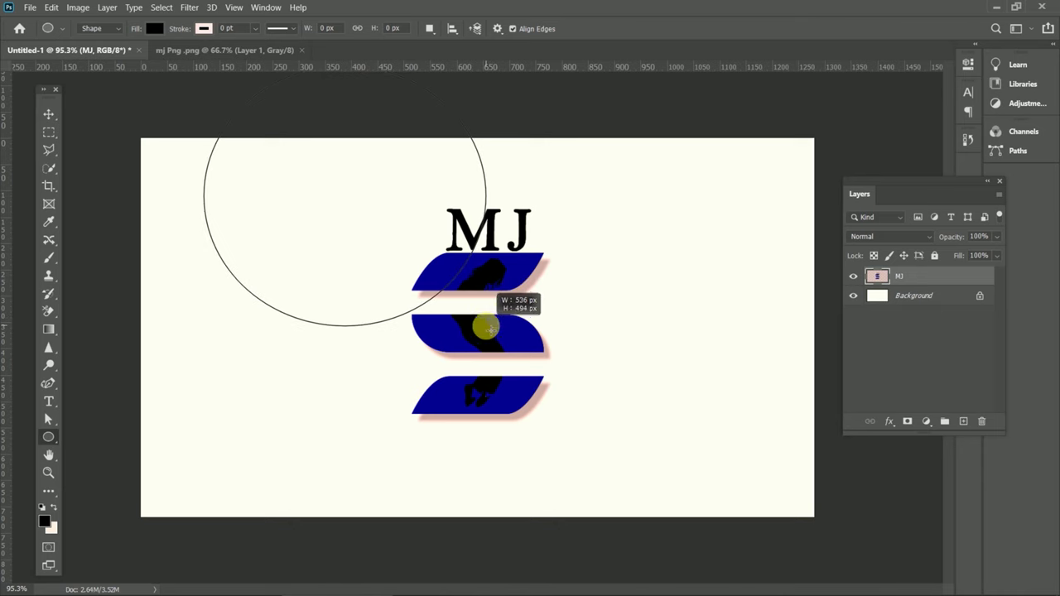
left_click_drag(480, 317, 480, 318)
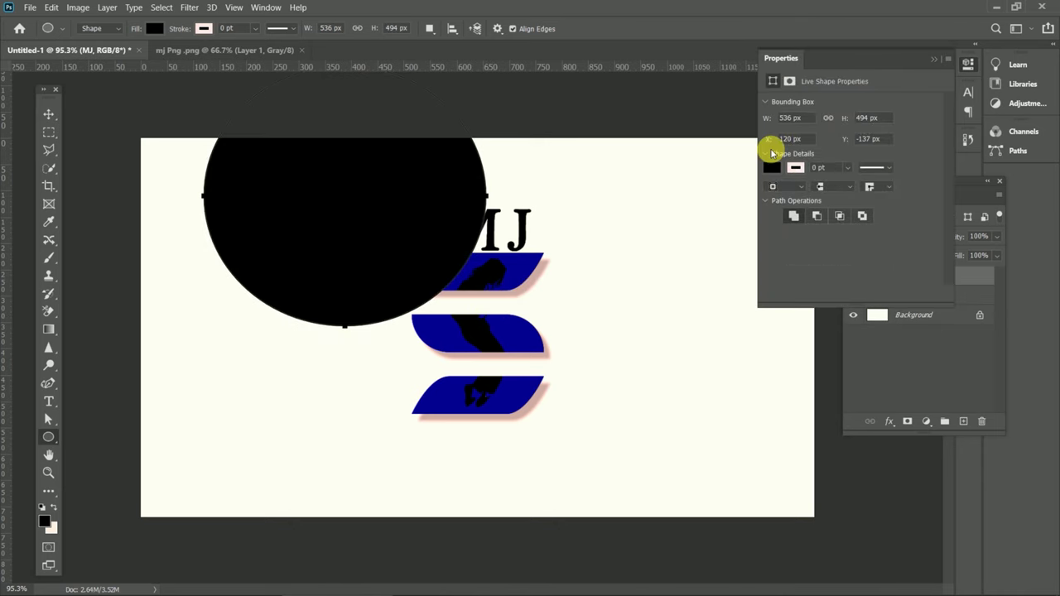
left_click(771, 169)
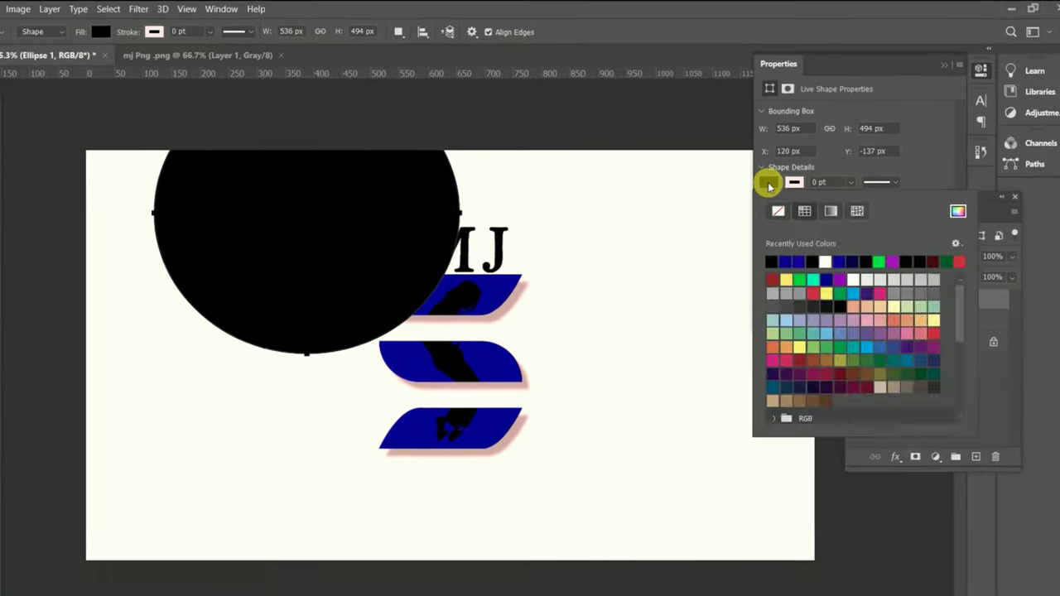
left_click(769, 184)
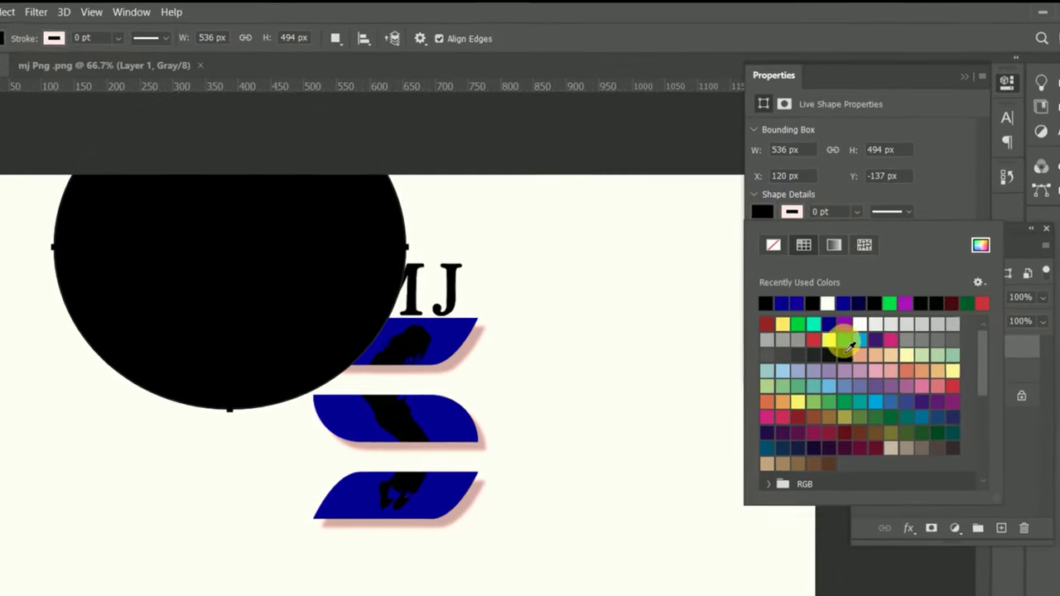
left_click(891, 308)
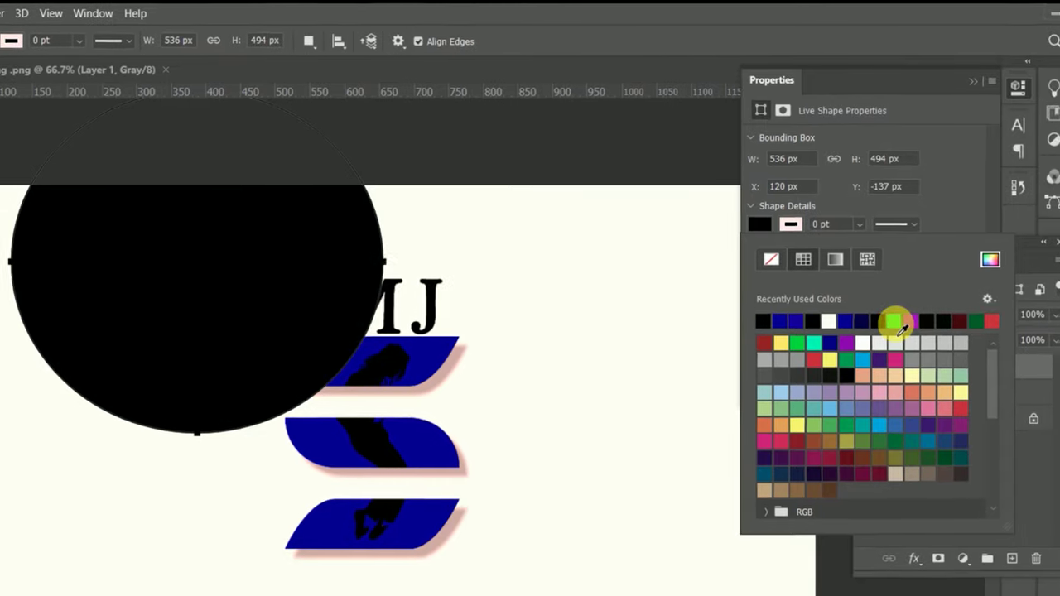
left_click(164, 381)
- Move the green circle down-right behind the logo and place Ellipse 1 beneath MJ
key("v")
left_click_drag(402, 300, 514, 342)
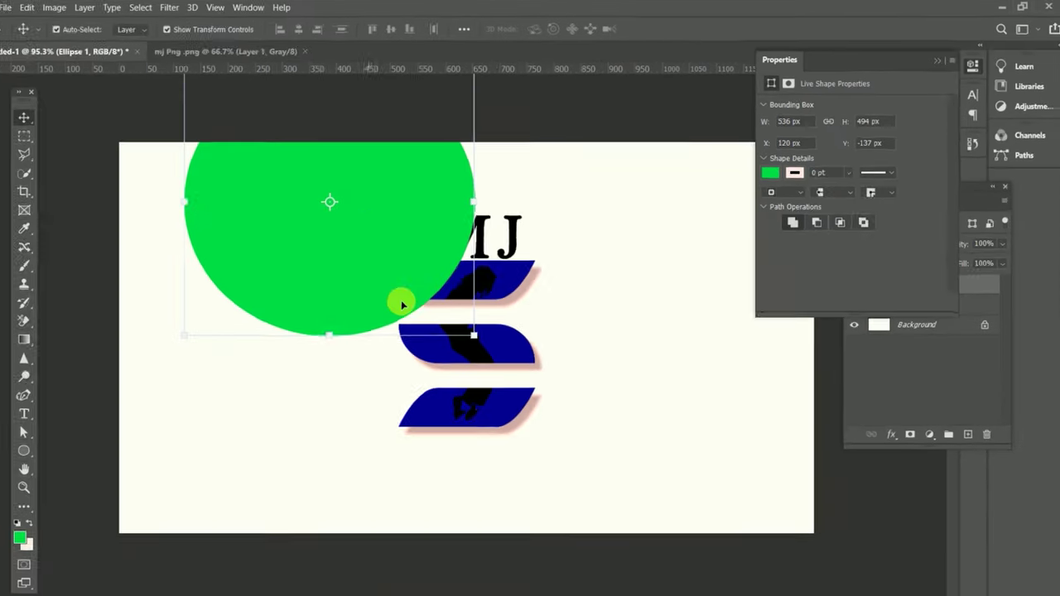
mouse_move(880, 277)
left_mouse_down()
mouse_move(882, 313)
mouse_move(880, 303)
left_mouse_up()
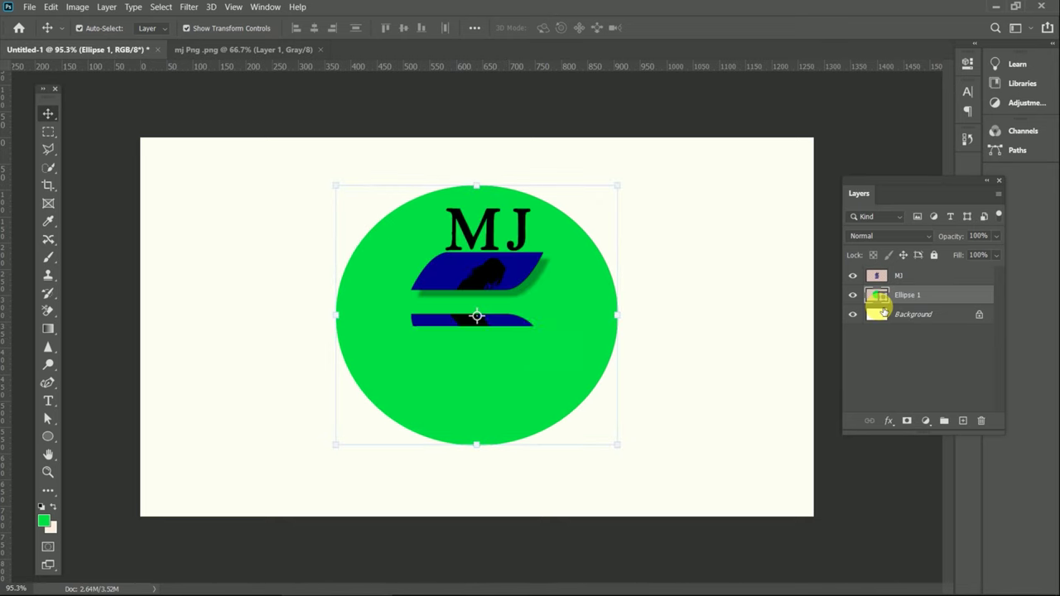